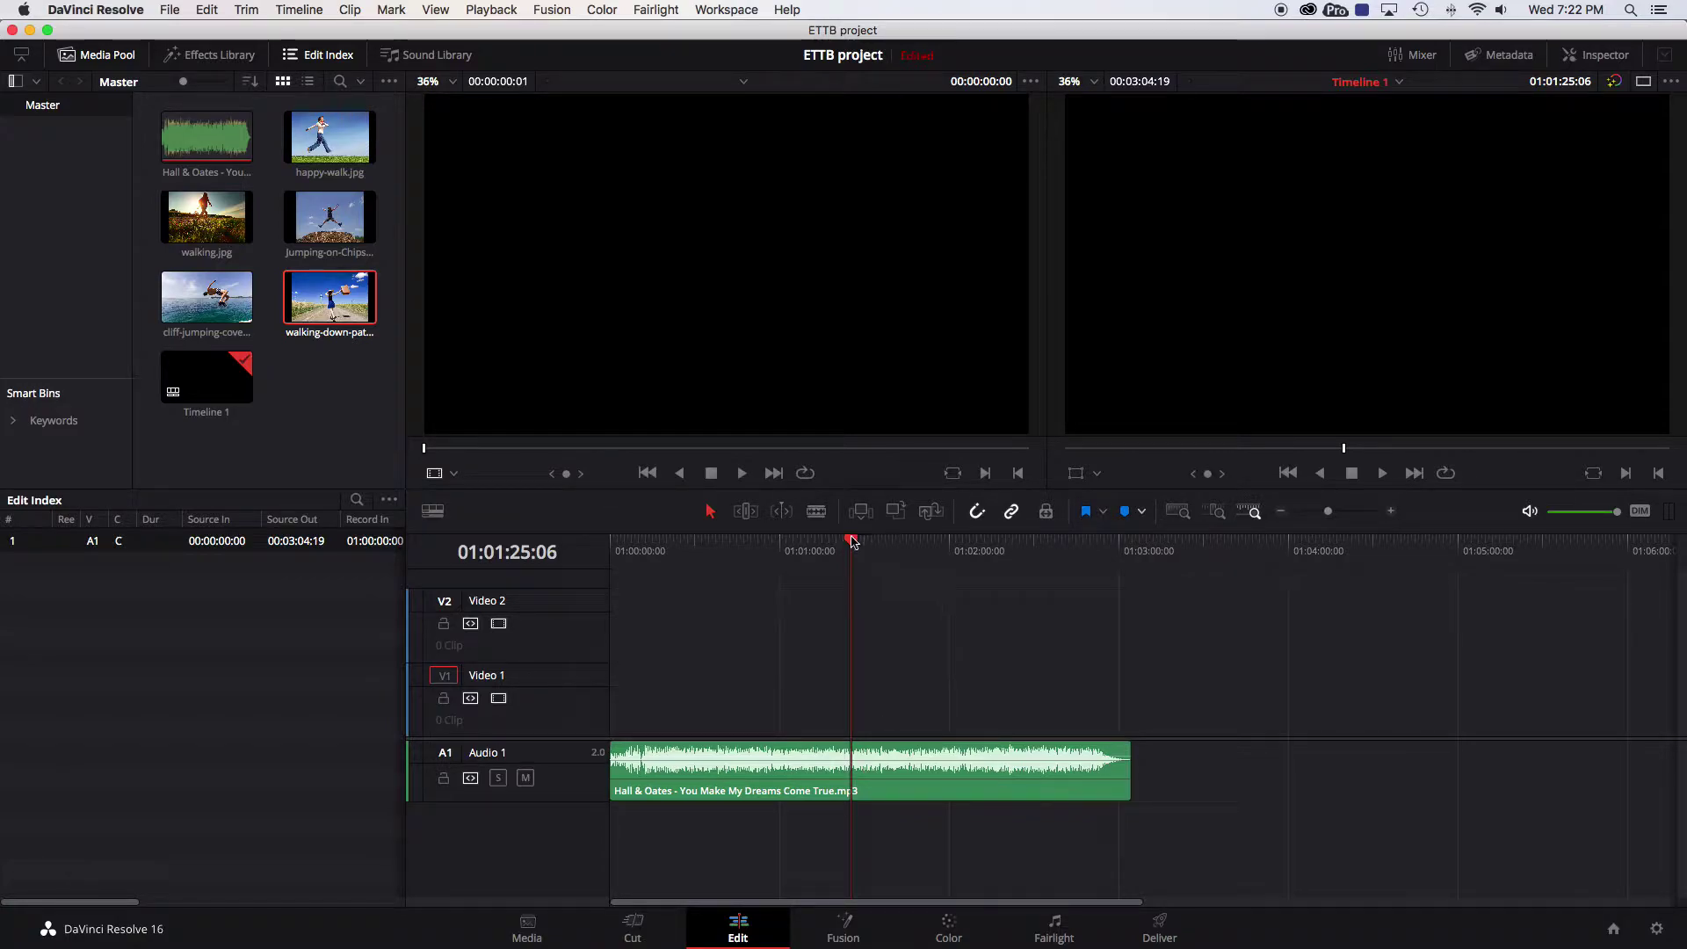
- Trim the end of the Hall & Oates audio clip to 01:01:00:00 on the timeline
left_click_drag(852, 542, 780, 547)
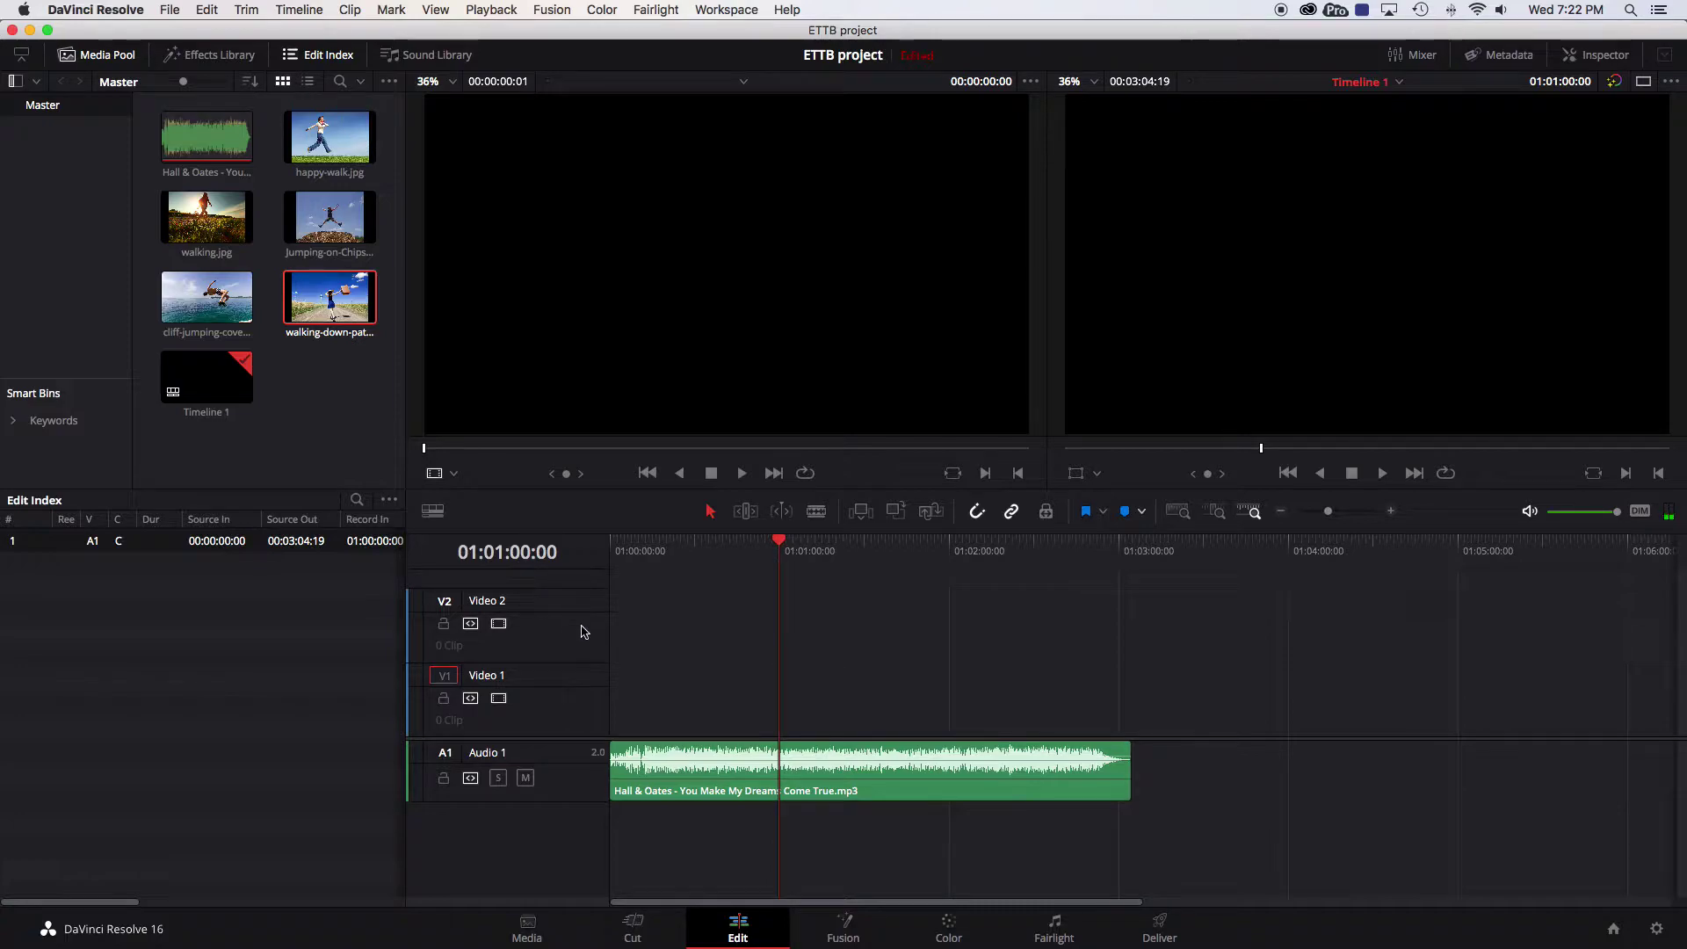
left_click_drag(1136, 764, 791, 769)
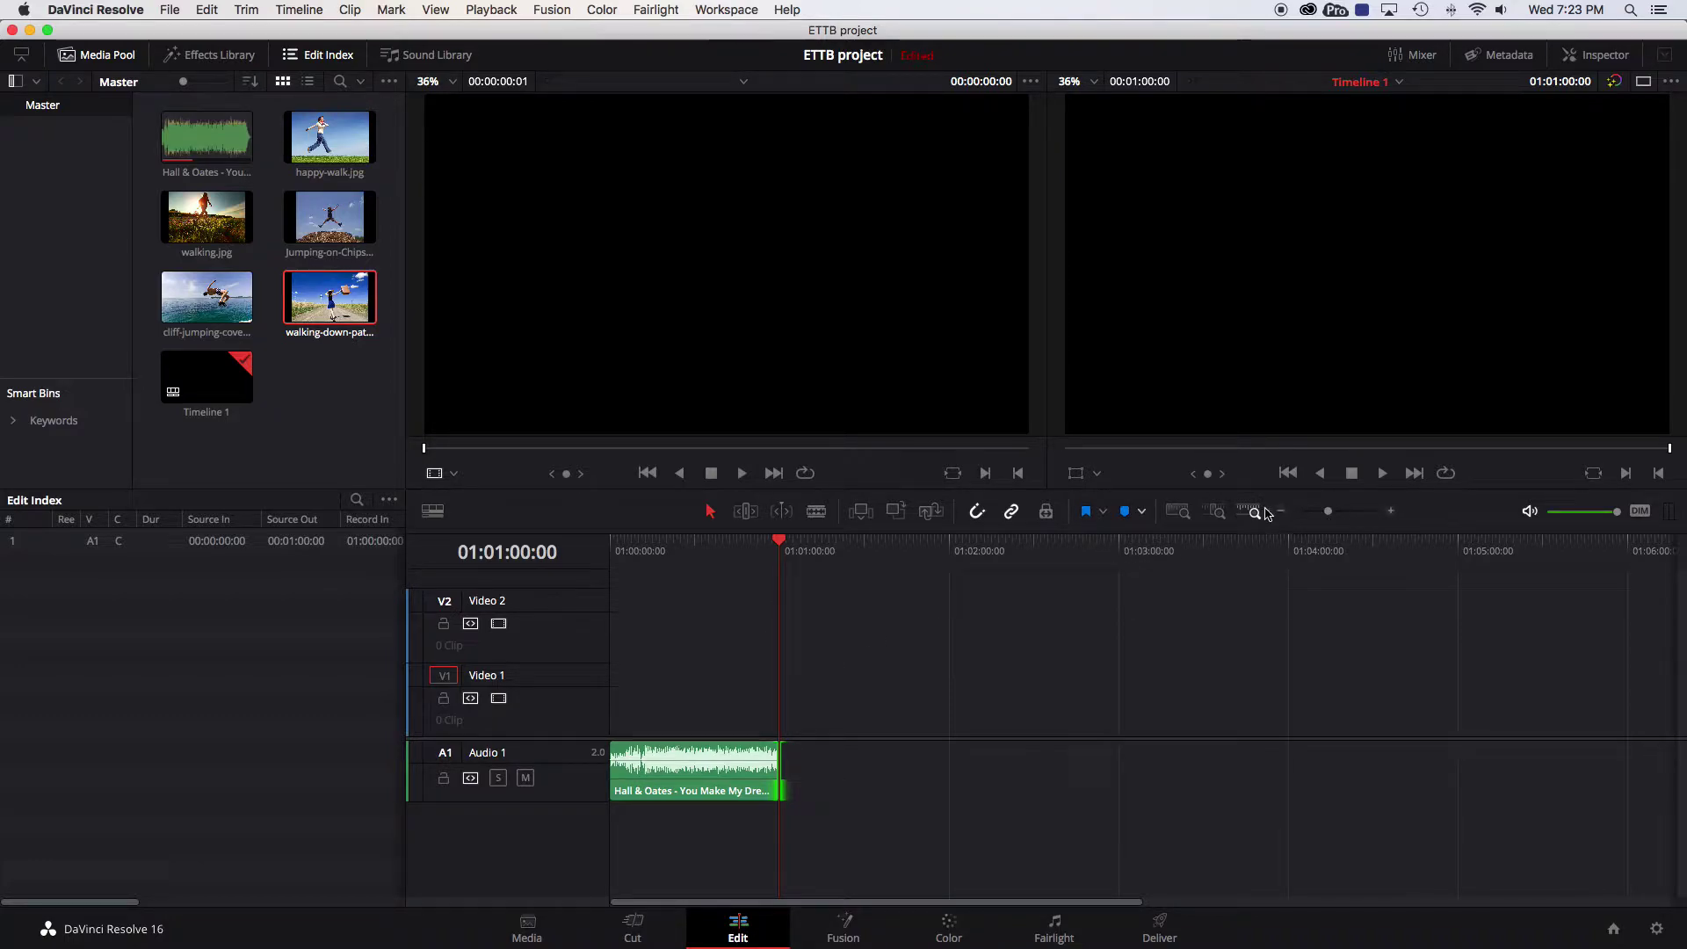
- Examine the trimmed audio clip at different timeline magnifications, comparing detail, custom and full extent zoom
left_click_drag(1331, 513, 1334, 514)
left_click(1390, 514)
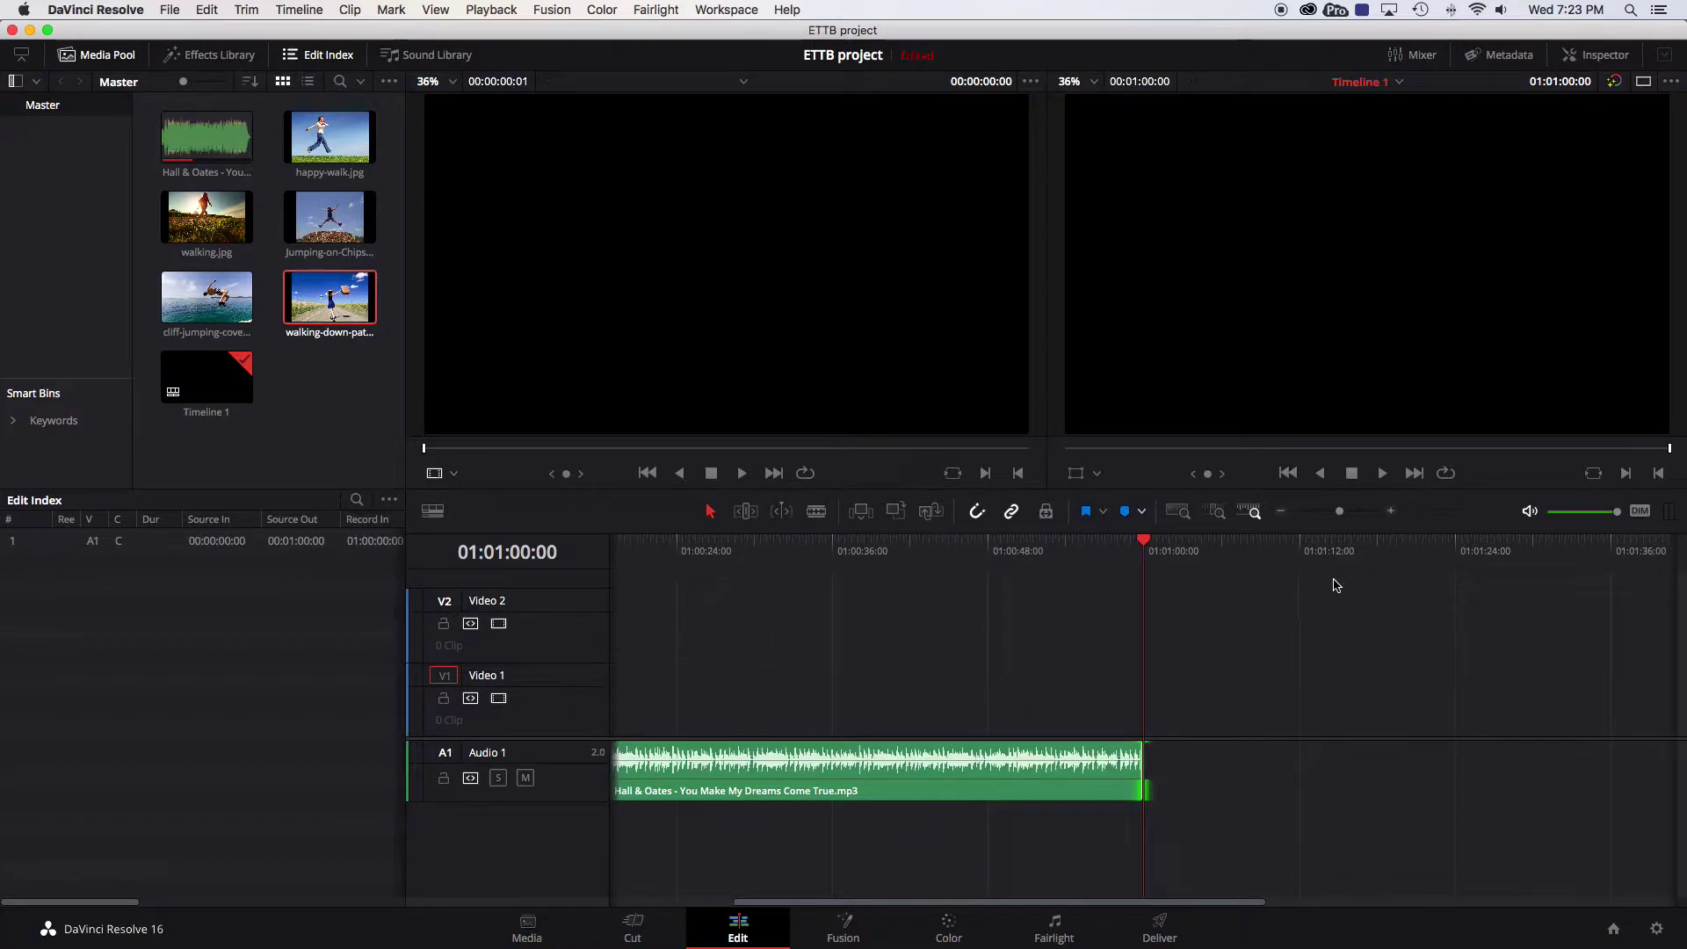
left_click(1218, 511)
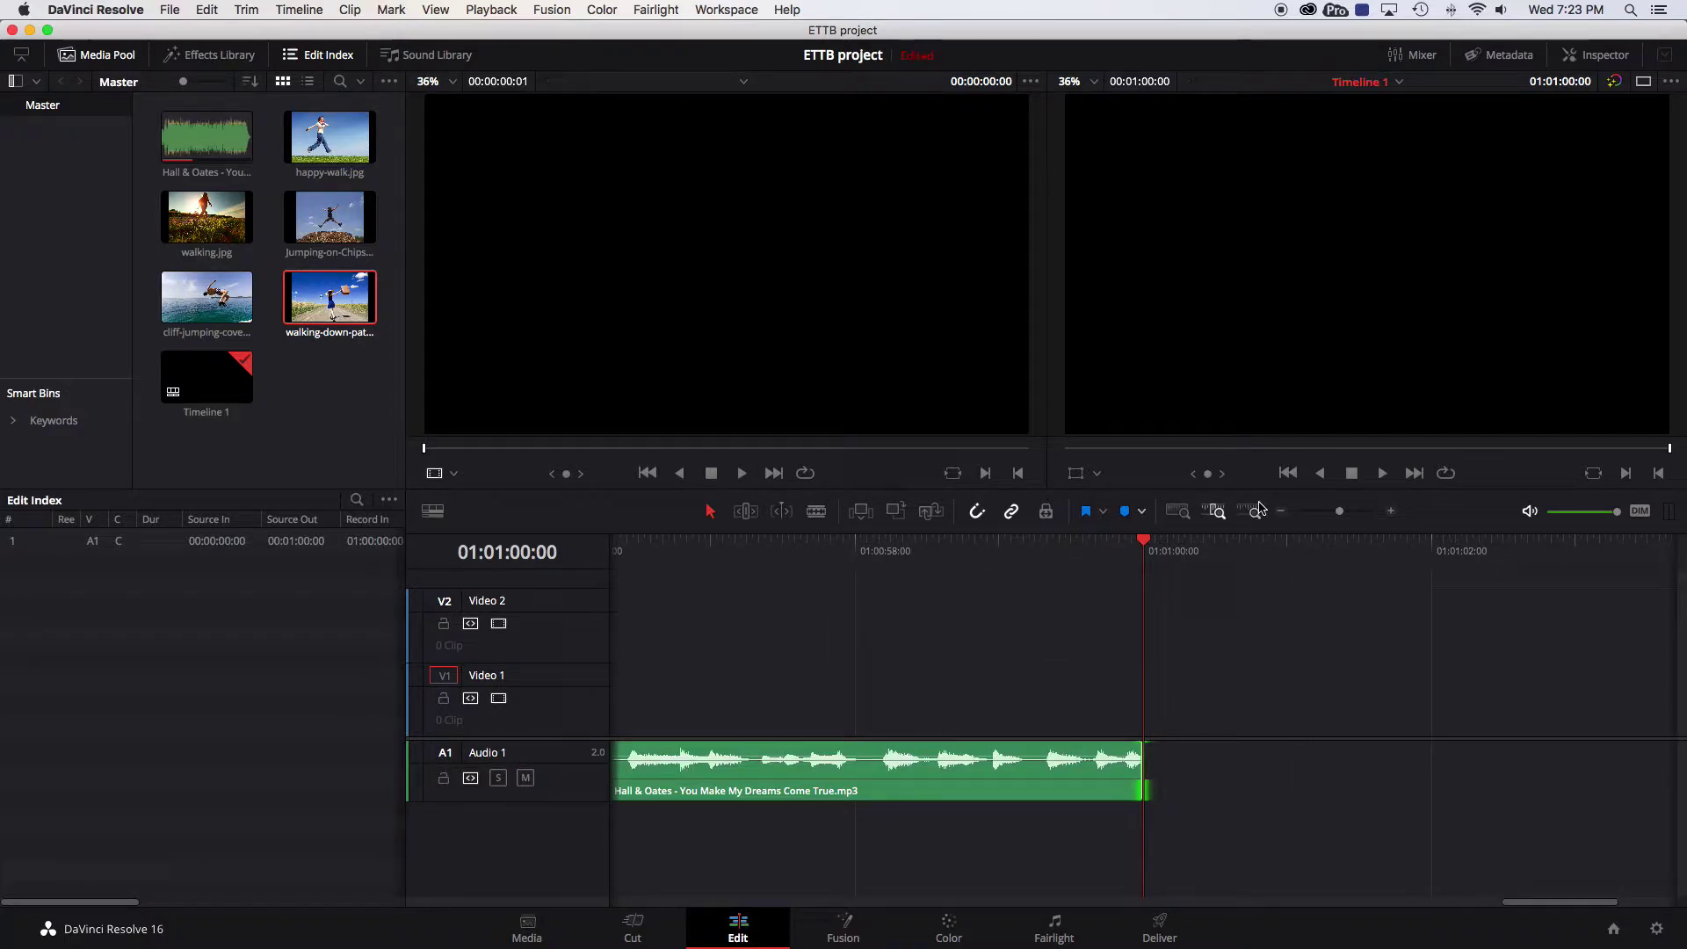
left_click(1256, 515)
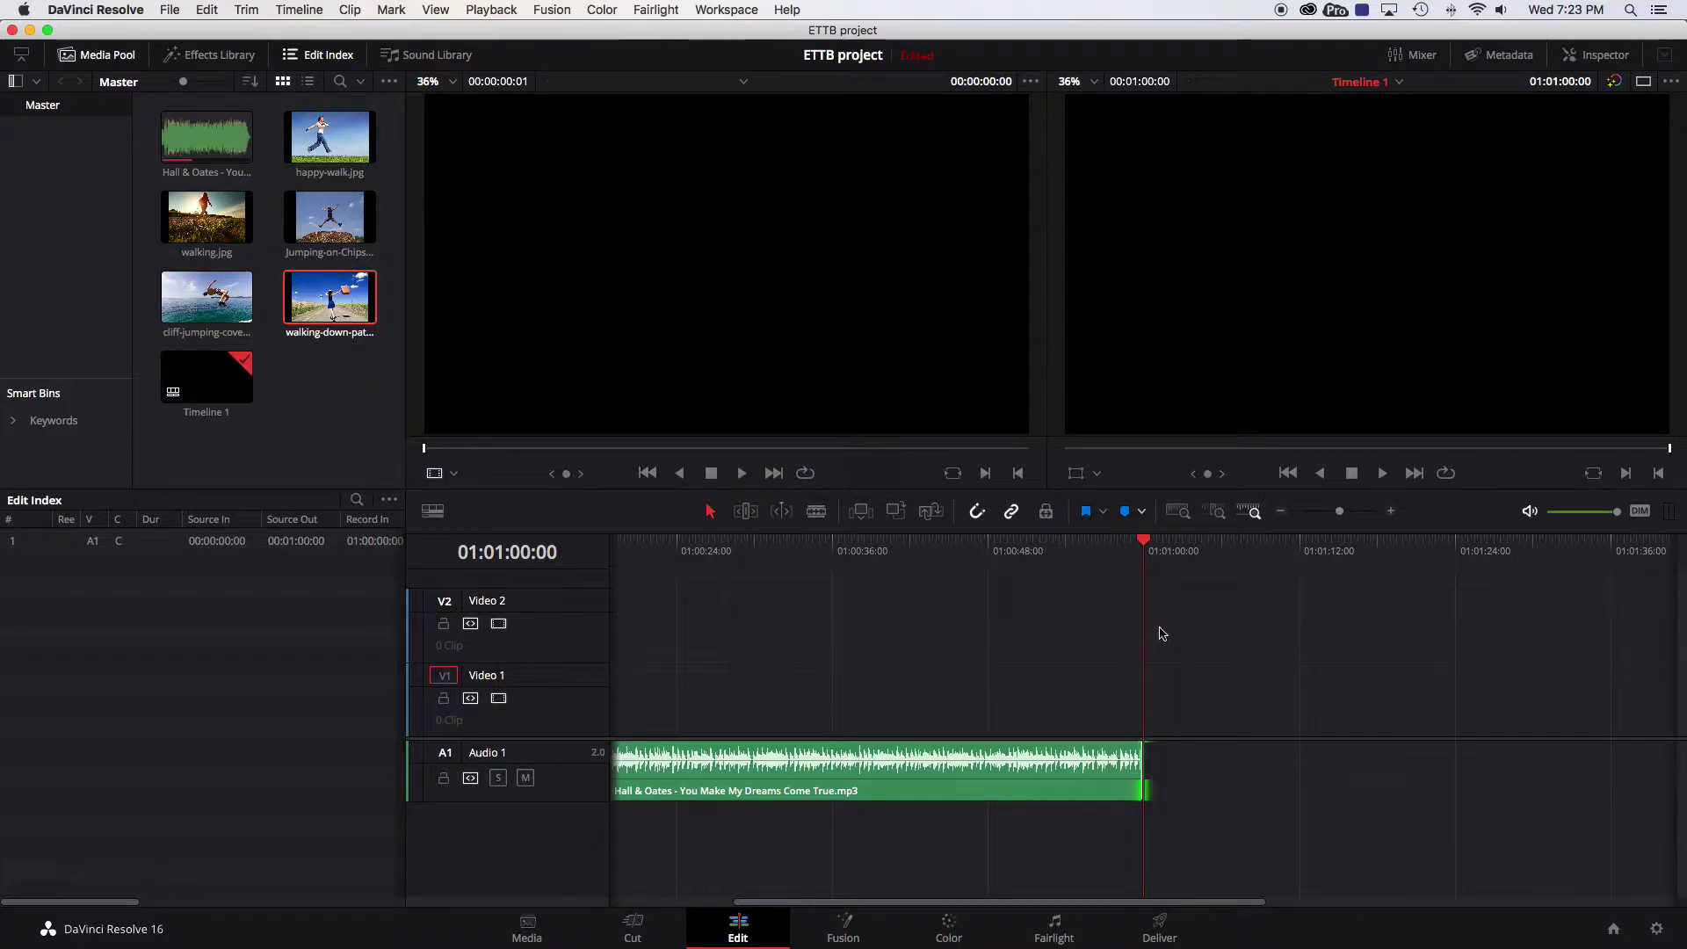
left_click(1179, 513)
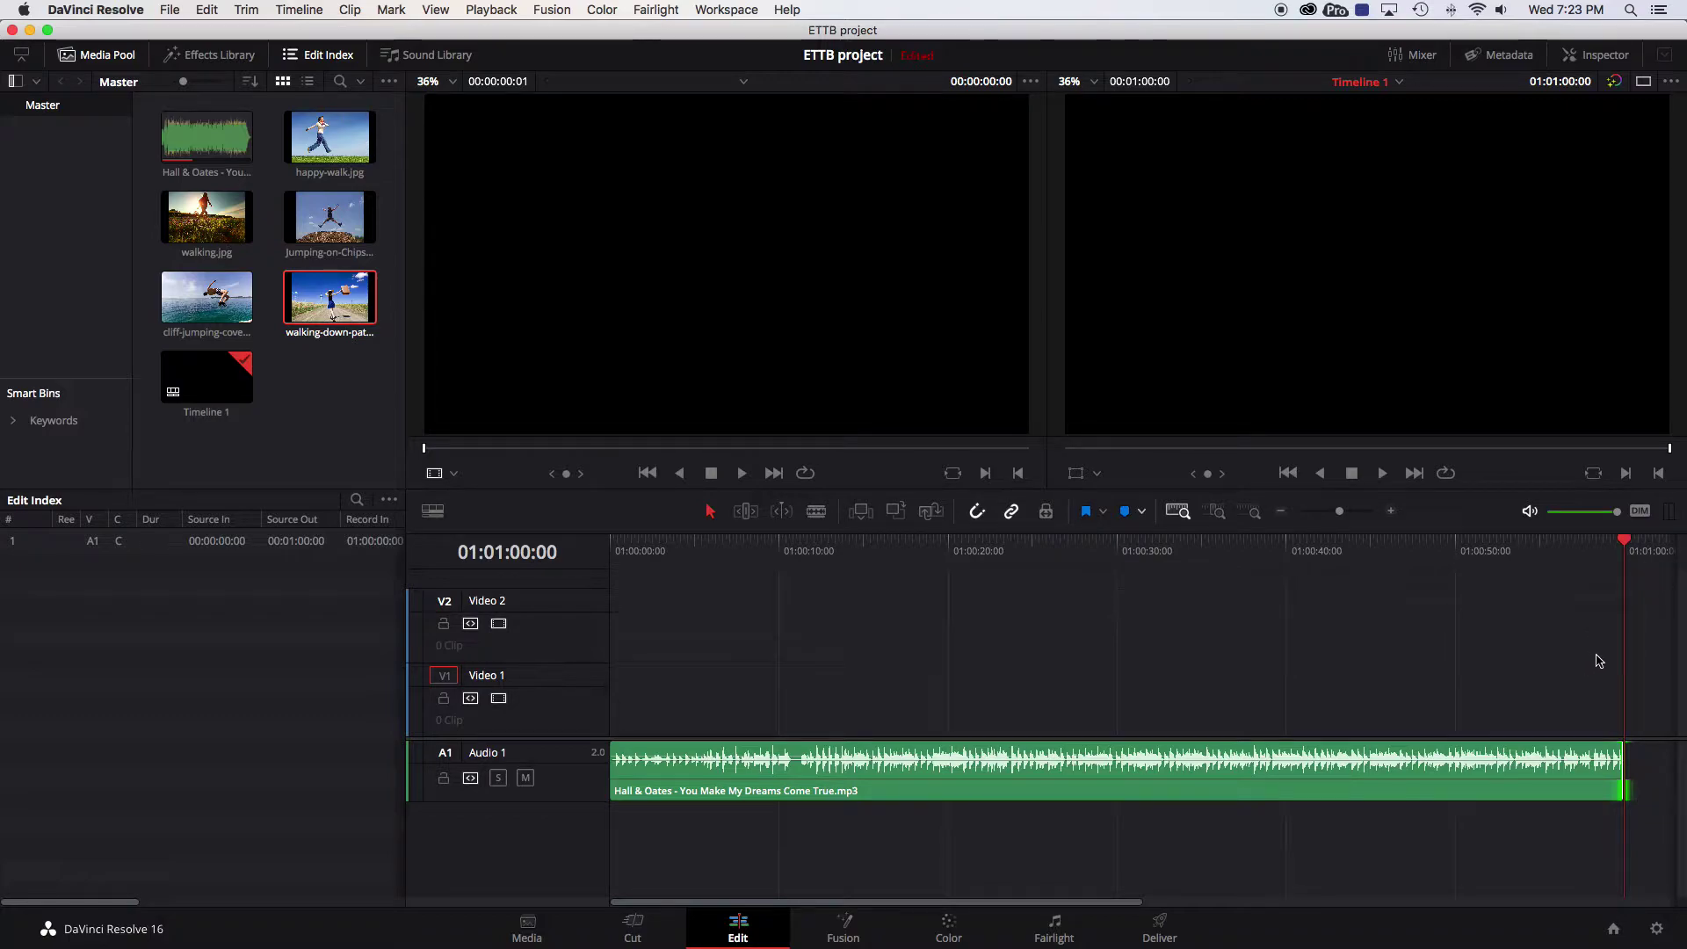
key("super+equal")
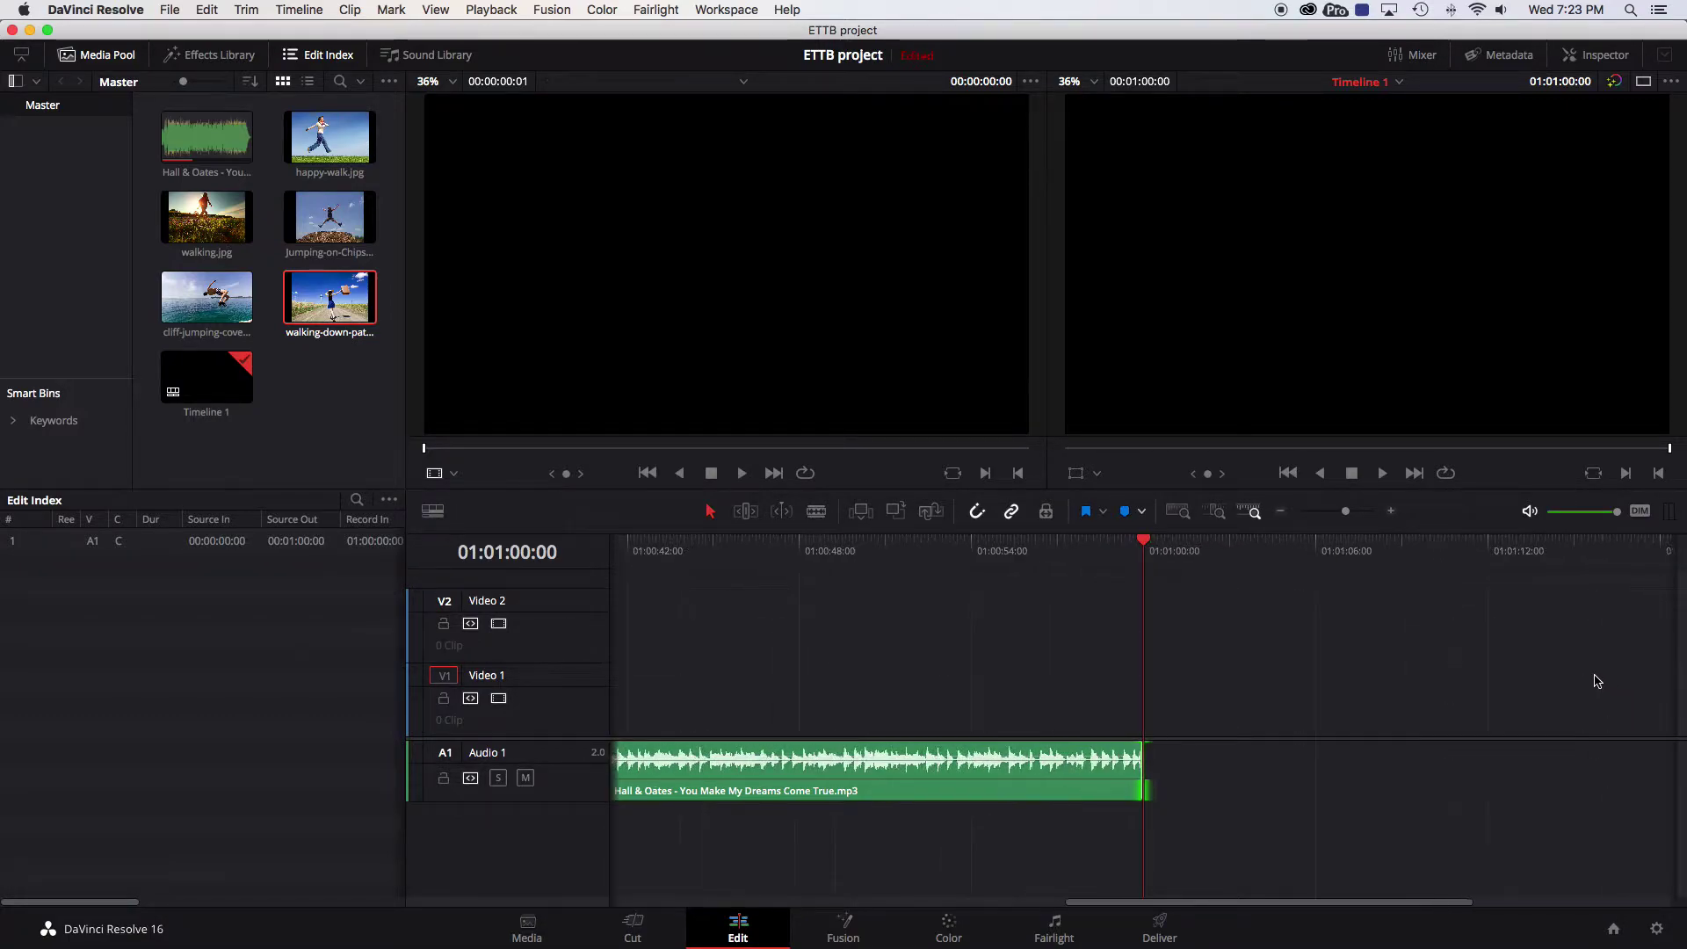
key("super+minus")
key("super+minus")
key("super+minus")
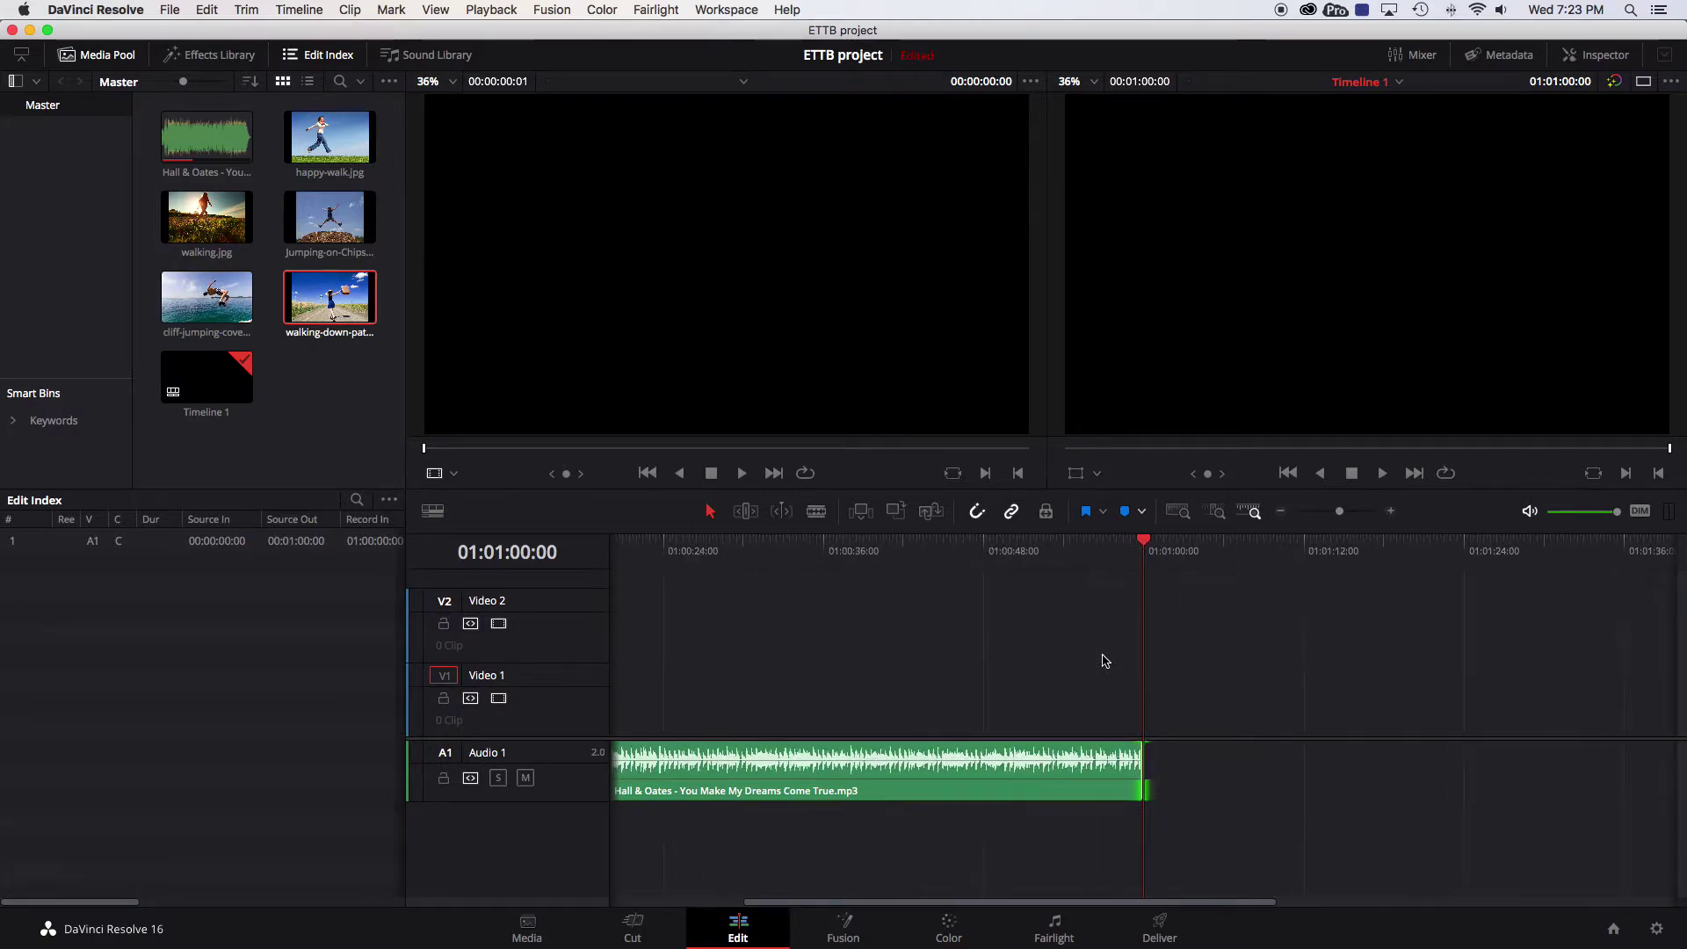
key("super+minus")
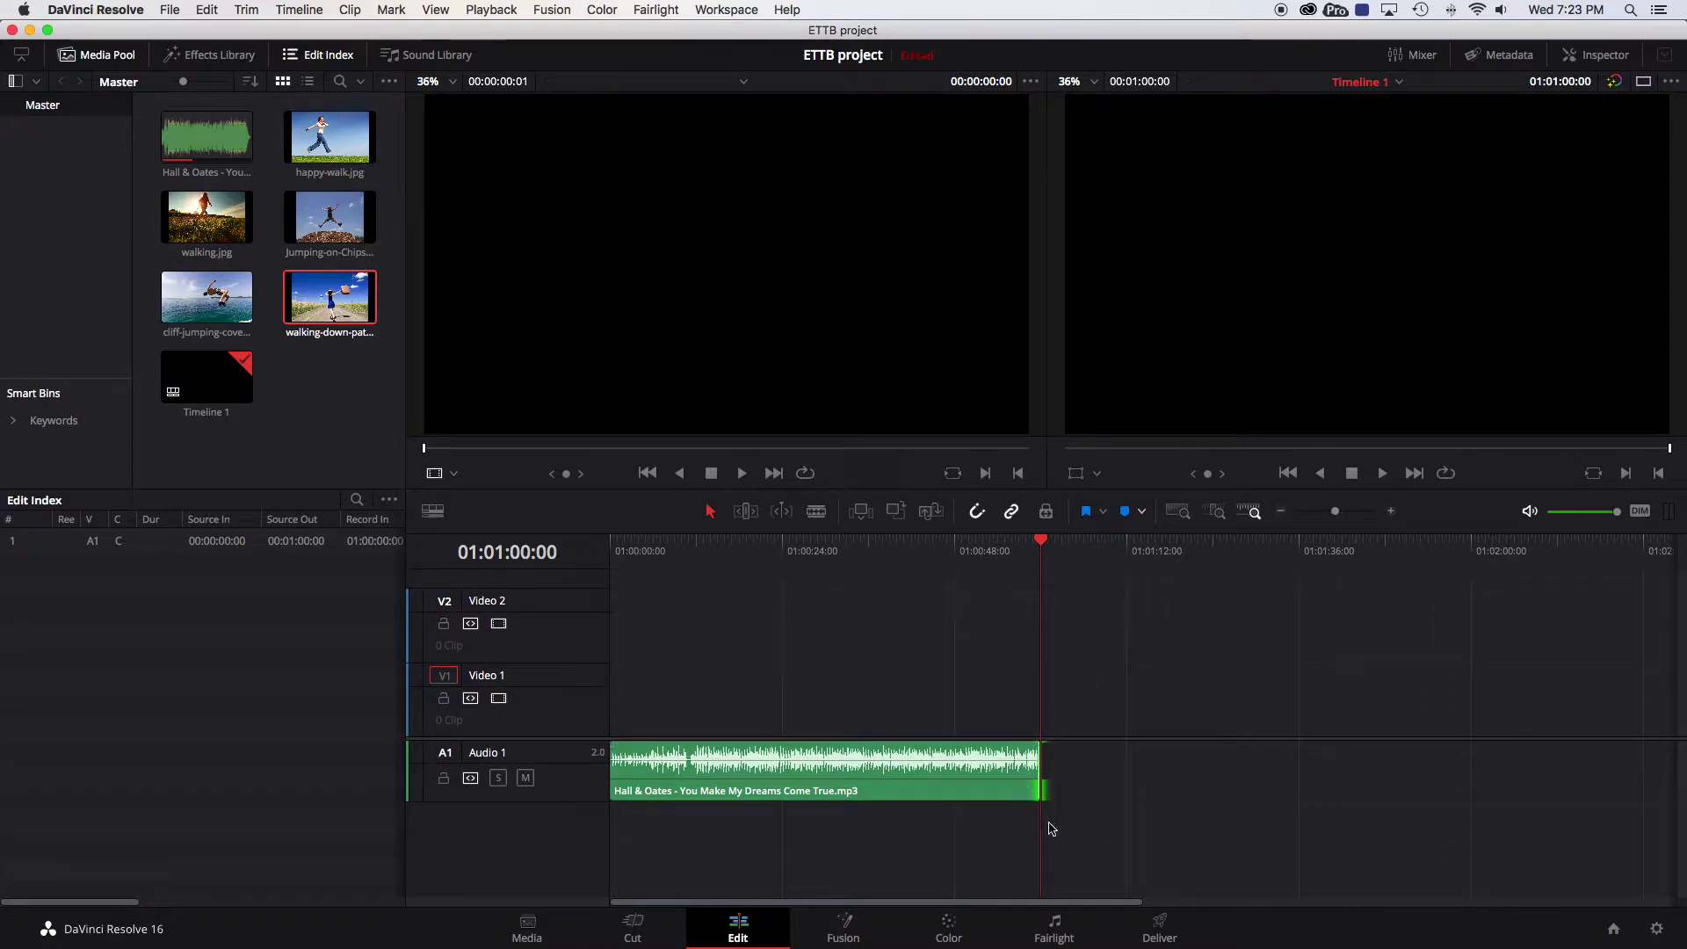
- Play the song from 01:00:05:23 with the waveform magnified enough to see its individual peaks
left_click_drag(1045, 544, 652, 544)
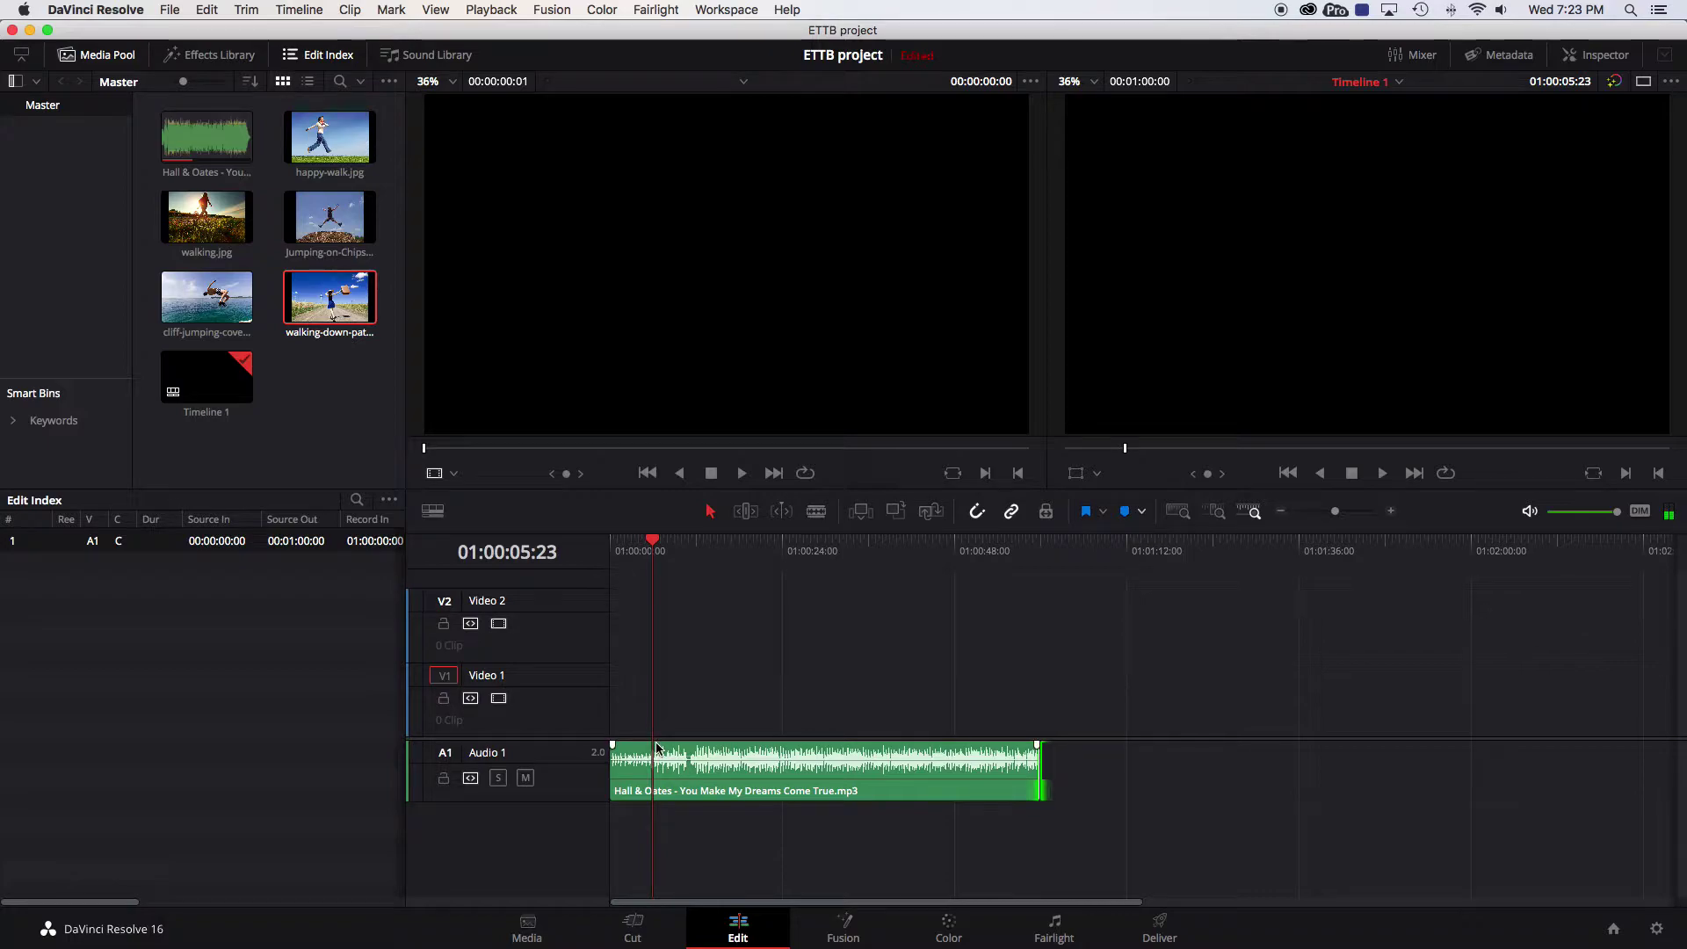
scroll(655, 744, "up", 6)
scroll(659, 749, "up", 4)
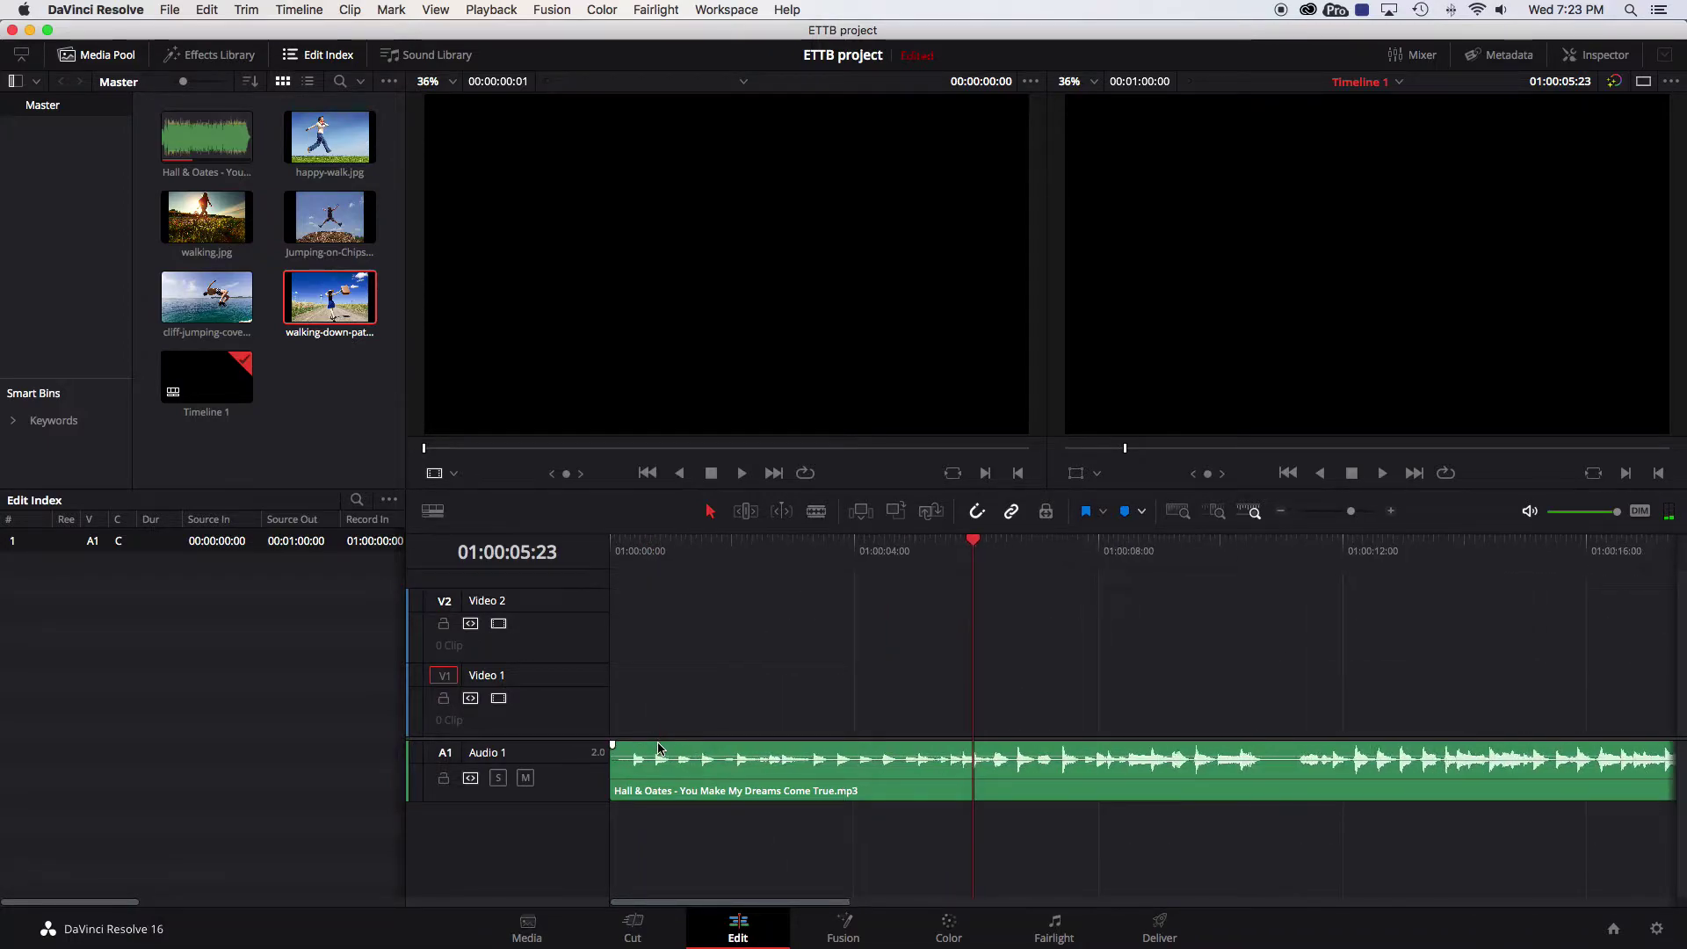
scroll(659, 749, "down", 1)
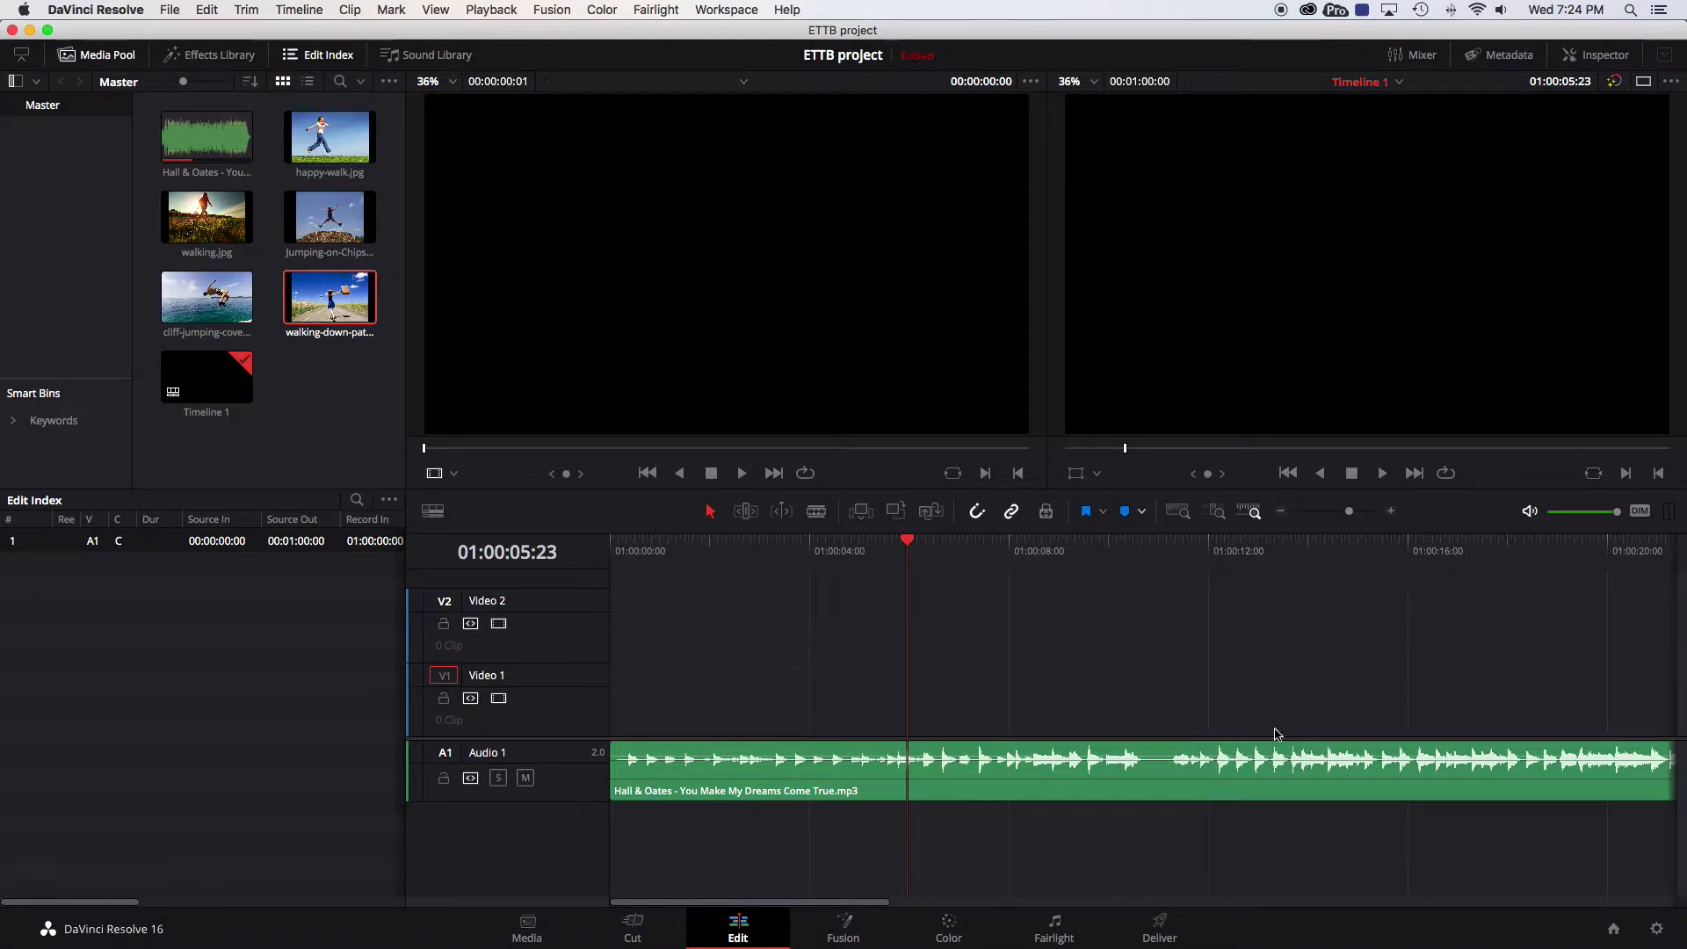
key("space")
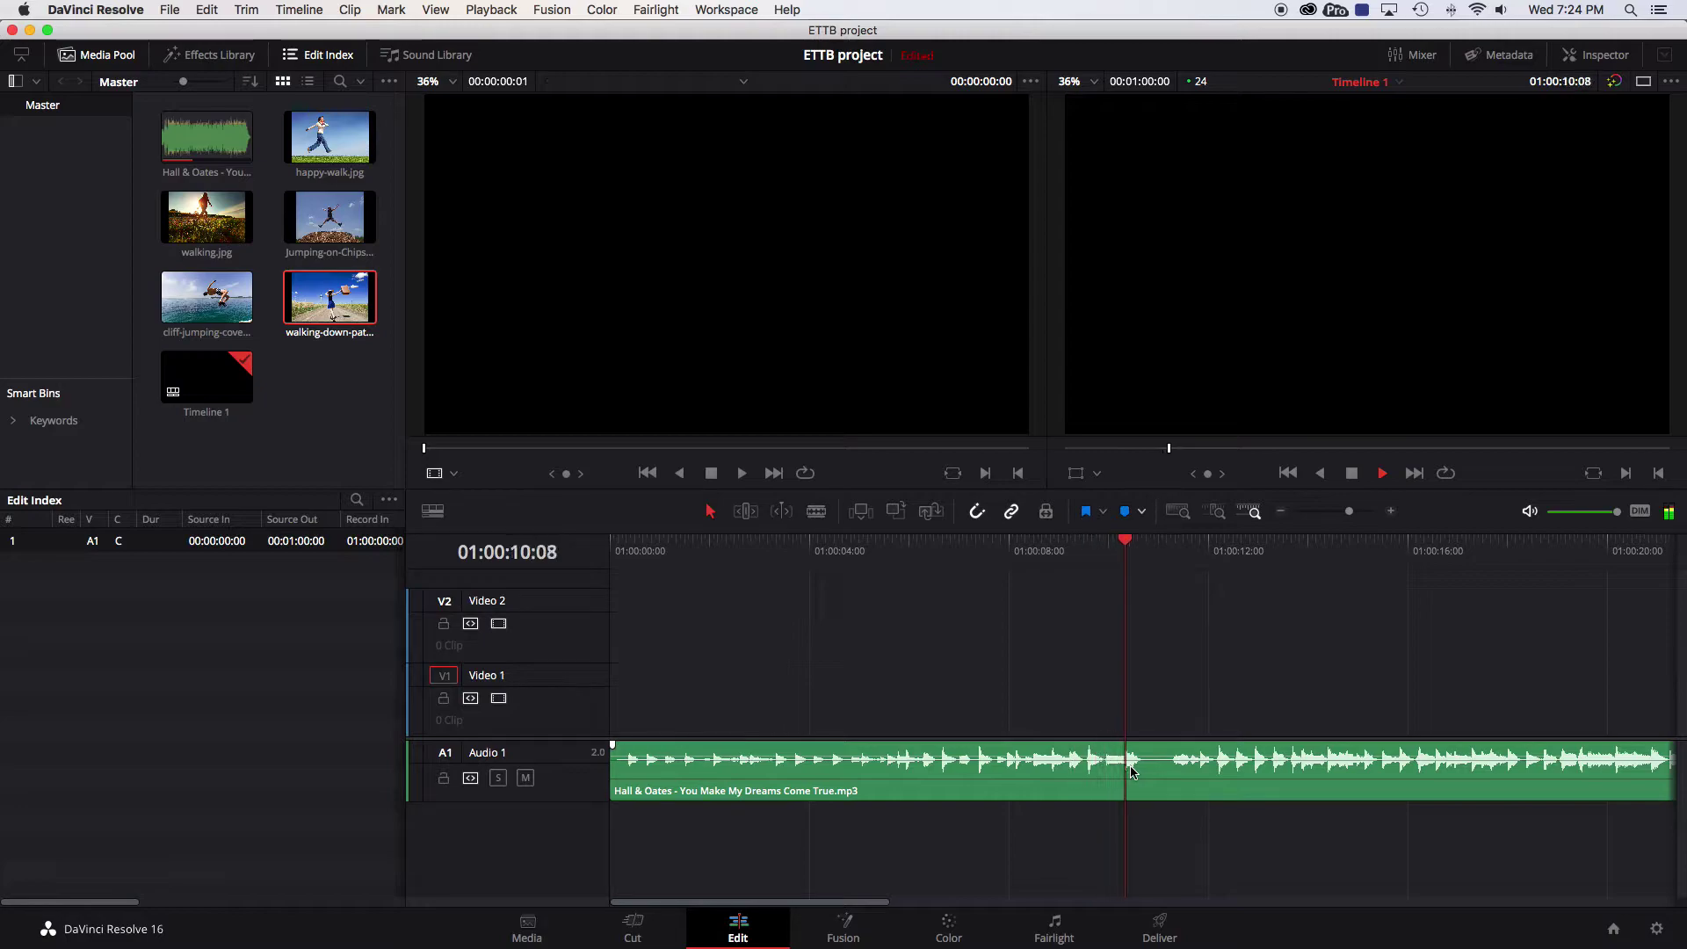
key("space")
- Replay the passage around 01:00:12:00 and line the playhead up with the waveform peak at 01:00:11:20
left_click_drag(1238, 547, 1222, 547)
scroll(1263, 723, "up", 2)
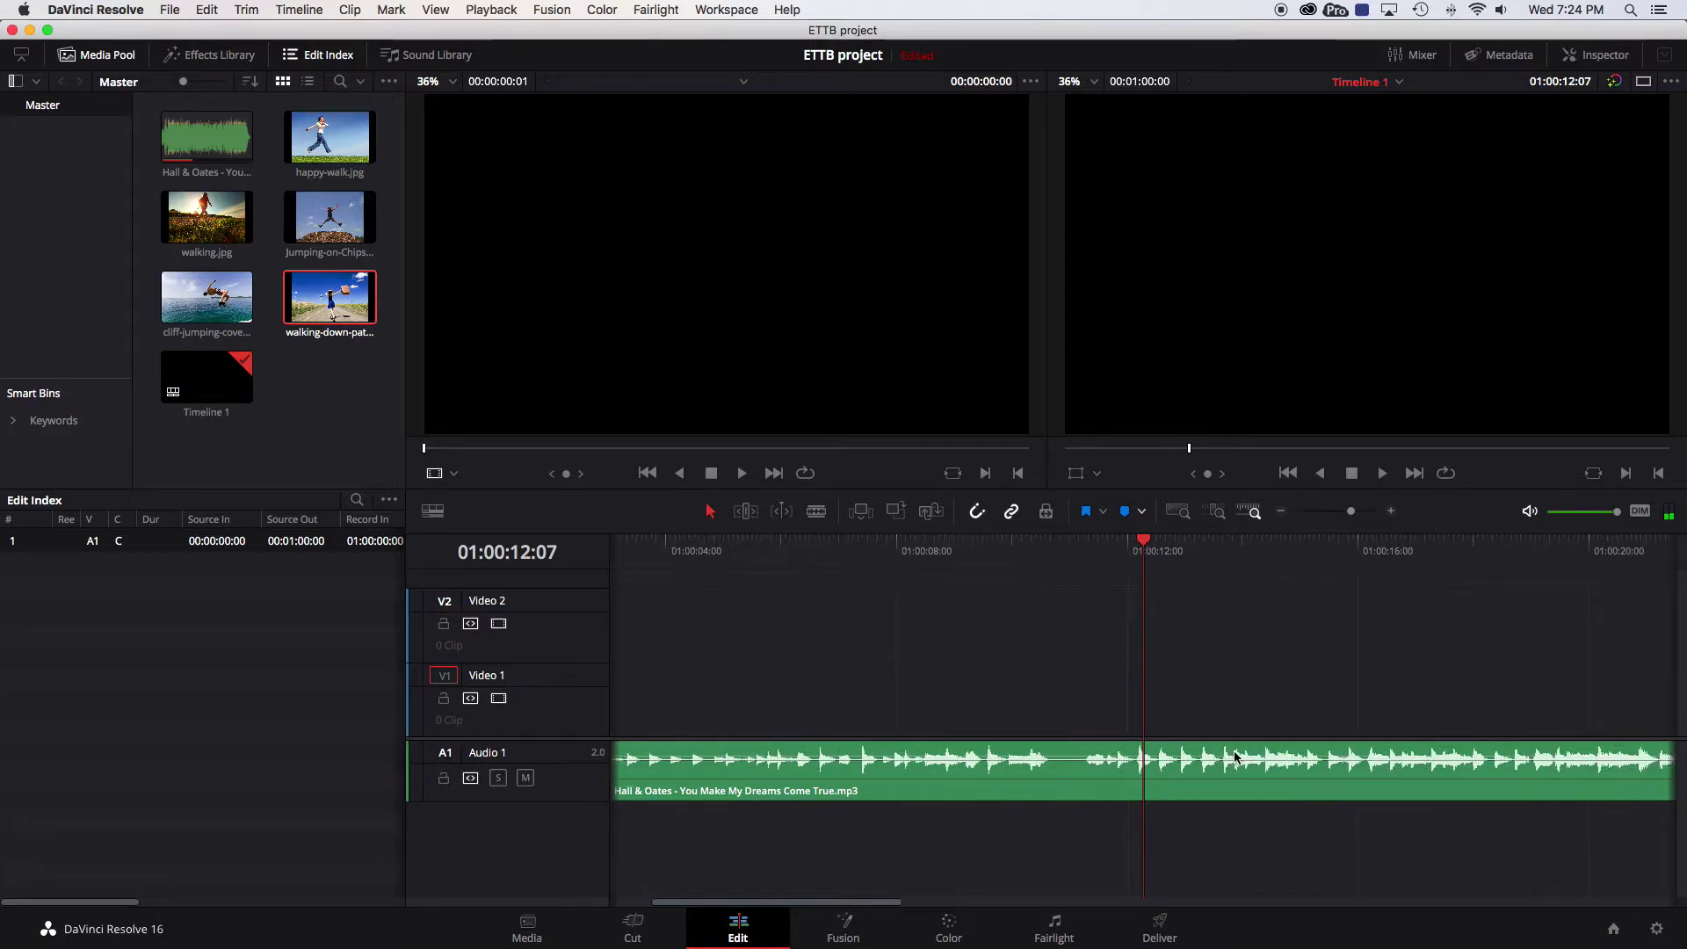
scroll(1235, 757, "up", 2)
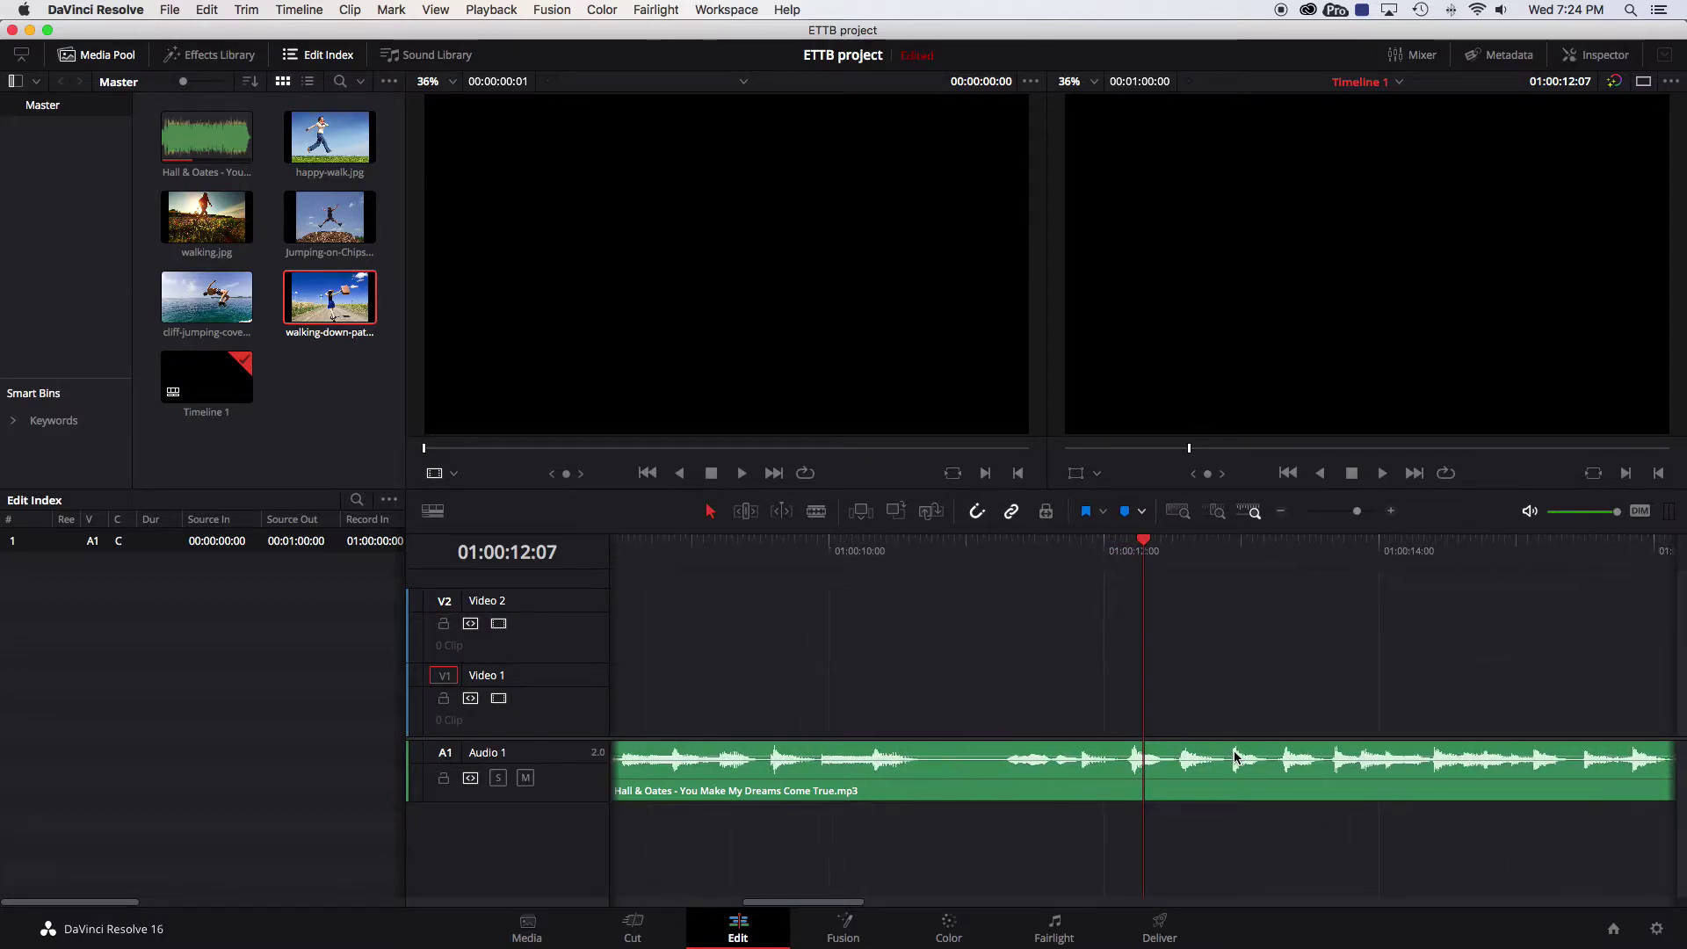
scroll(1234, 758, "up", 1)
left_click(907, 545)
key("space")
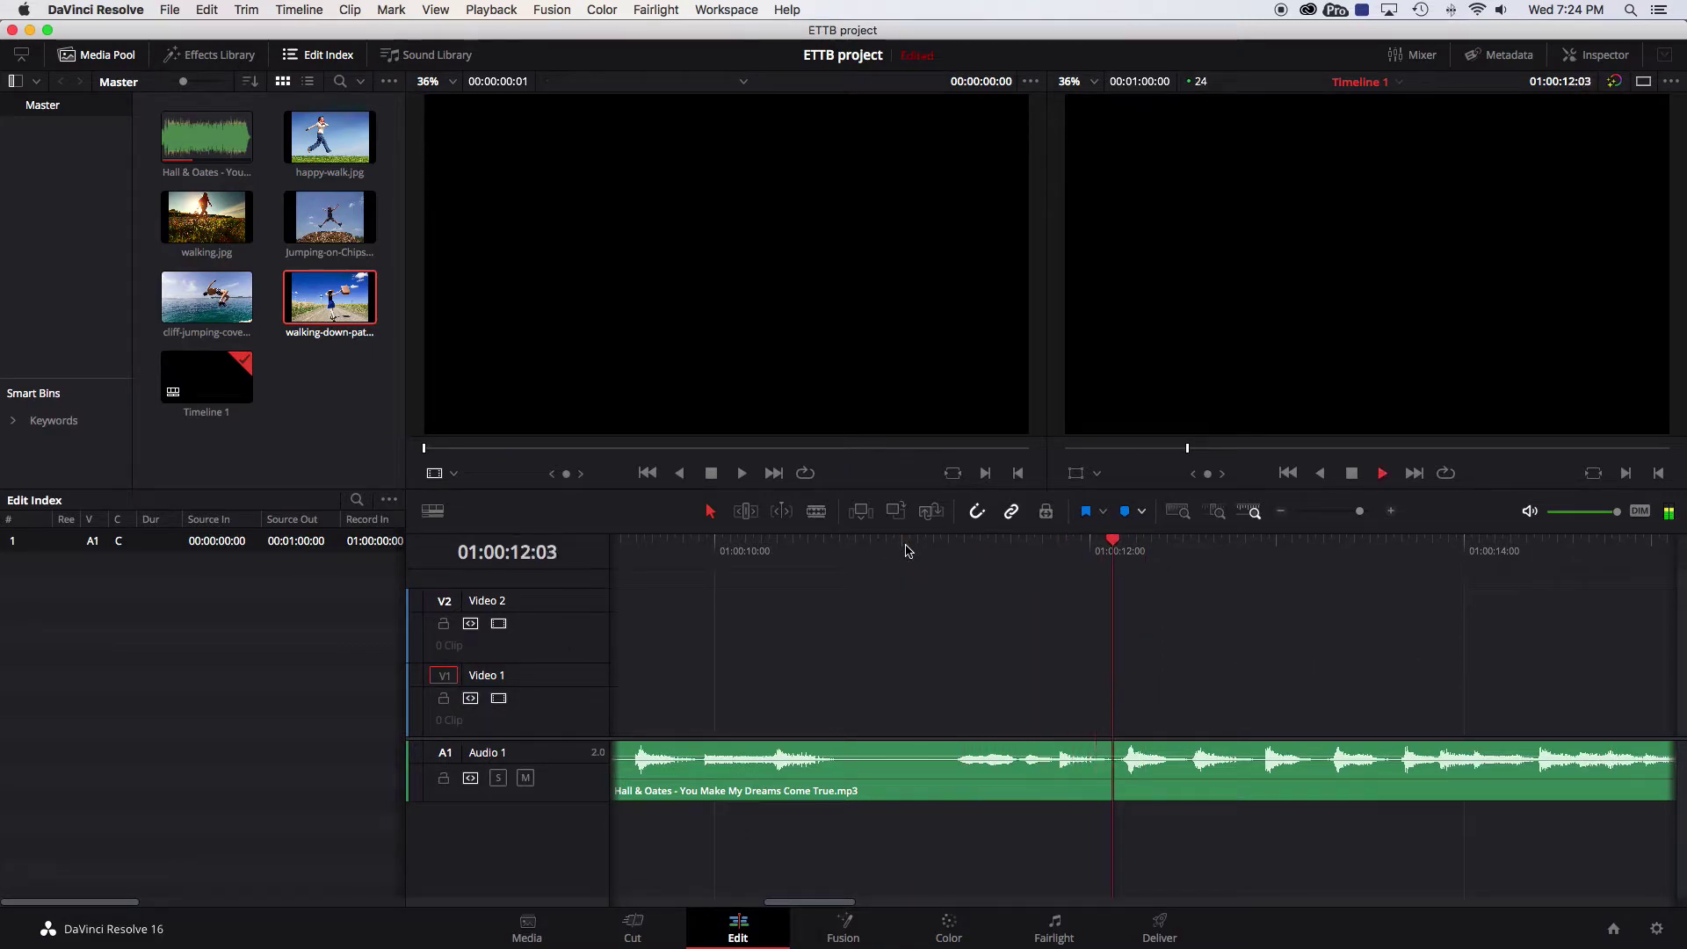
key("space")
left_click(910, 549)
key("space")
key("space")
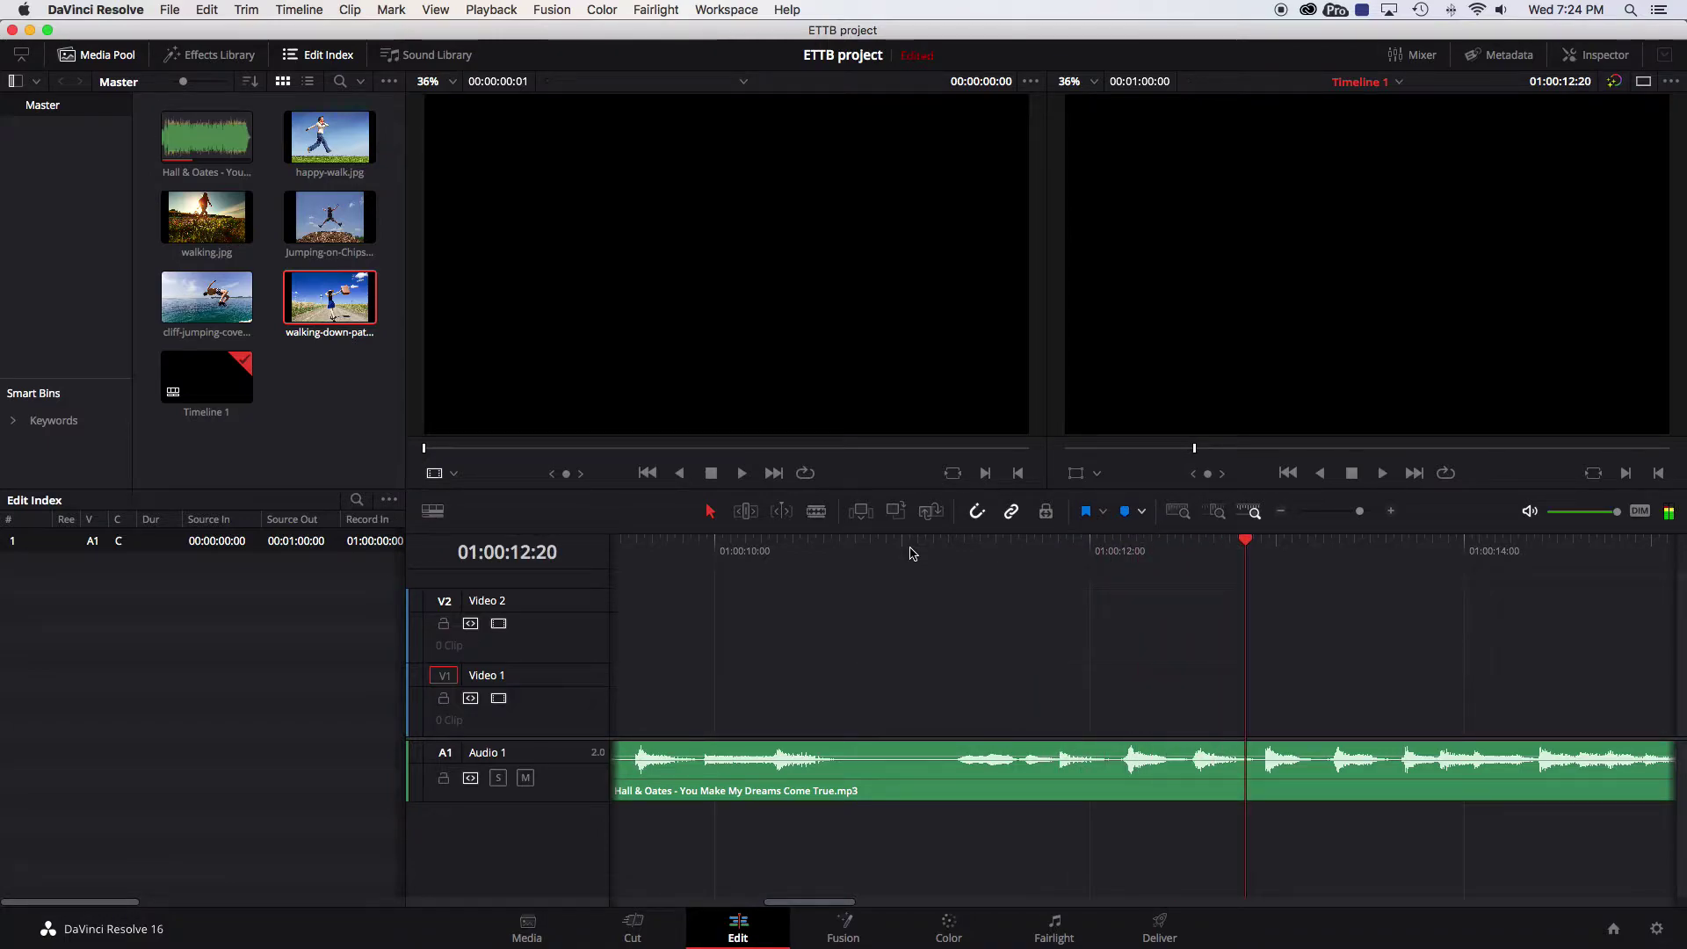
left_click(1002, 558)
left_click_drag(1003, 558, 1059, 559)
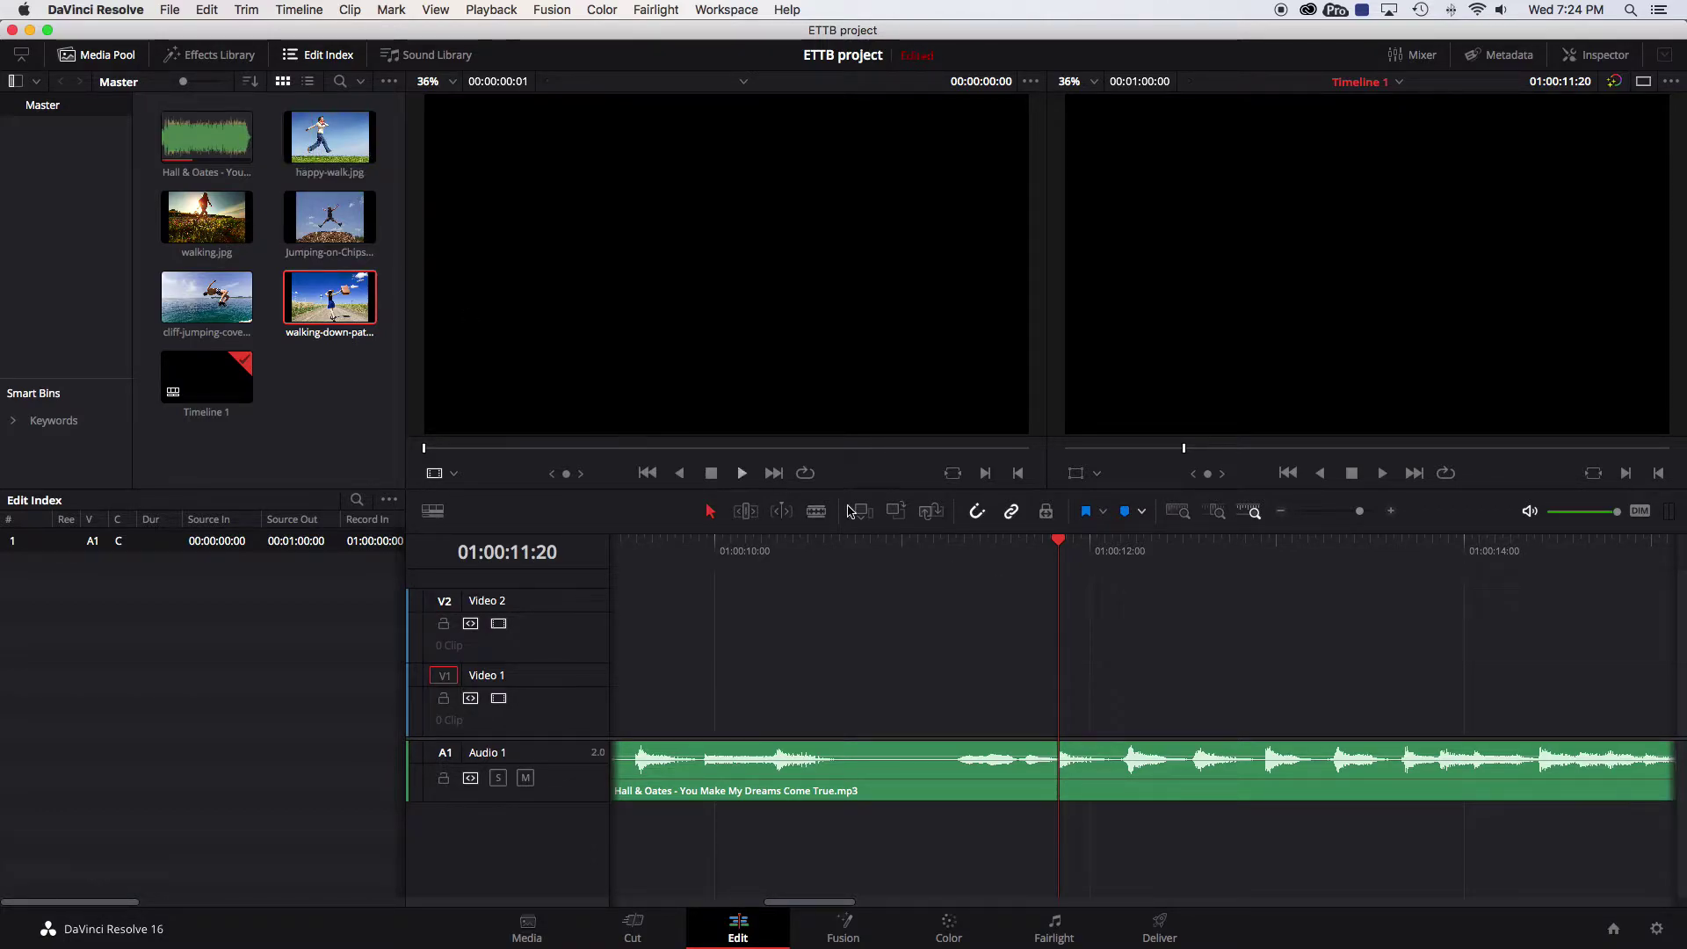
- Place happy-walk.jpg on Video 1 starting at 01:00:11:20, and move the playhead to the beat at 01:00:12:14
left_click_drag(1057, 551, 863, 553)
left_click(313, 149)
left_click_drag(317, 145, 1246, 703)
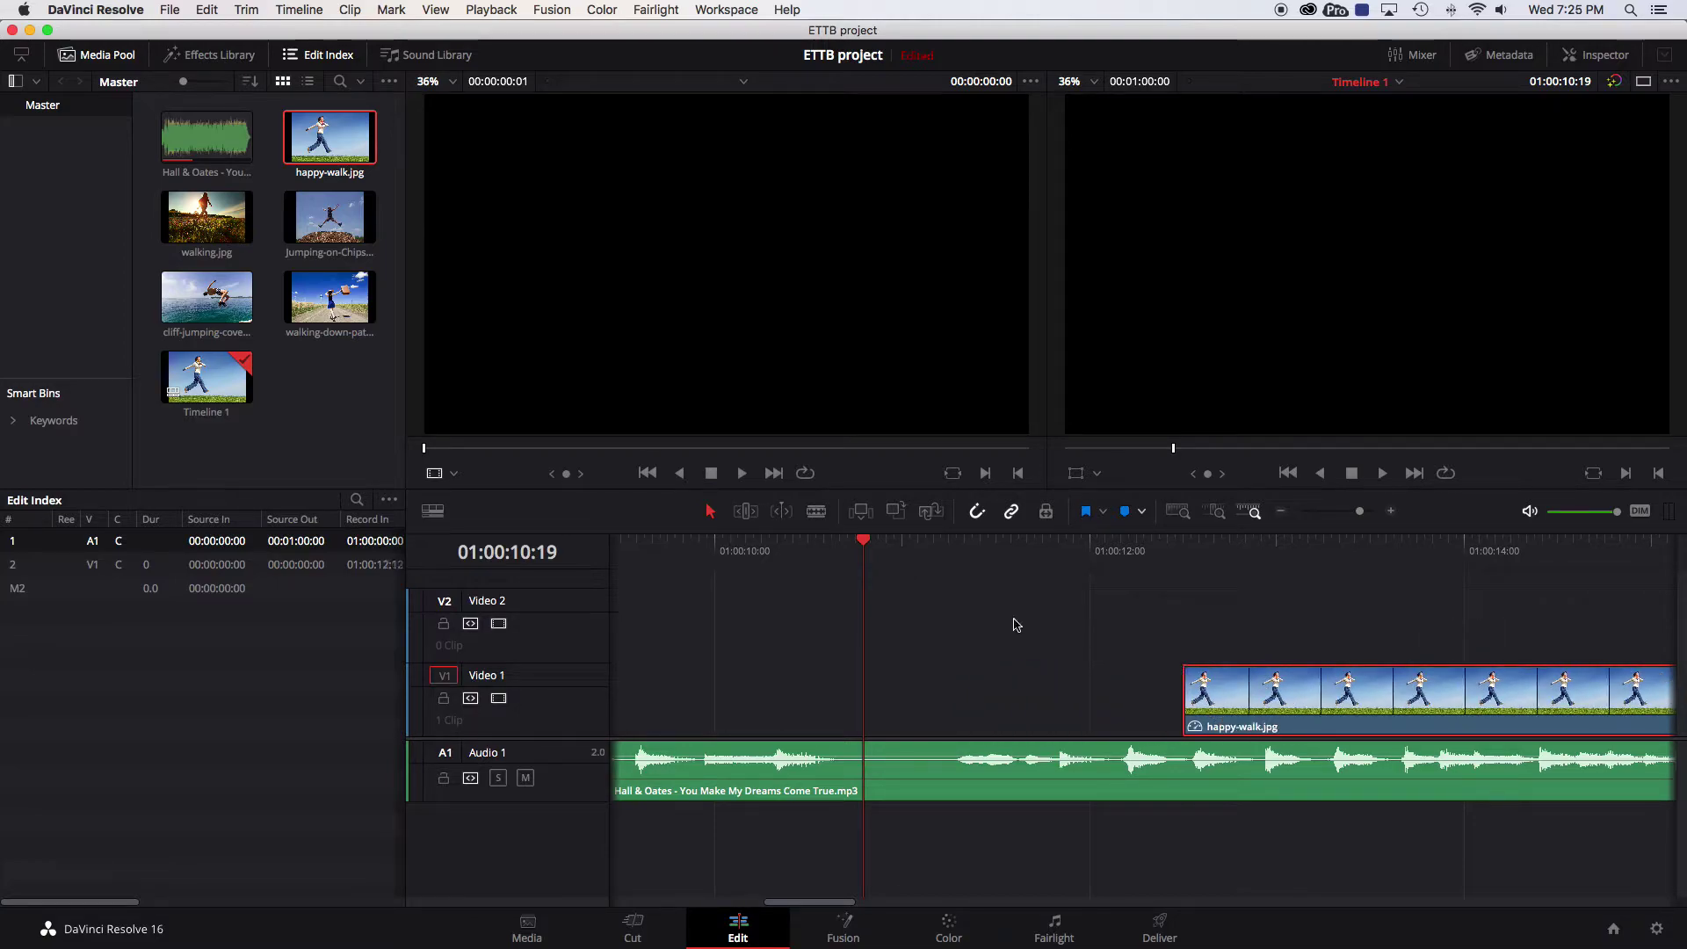
left_click_drag(866, 546, 1077, 549)
key("Left")
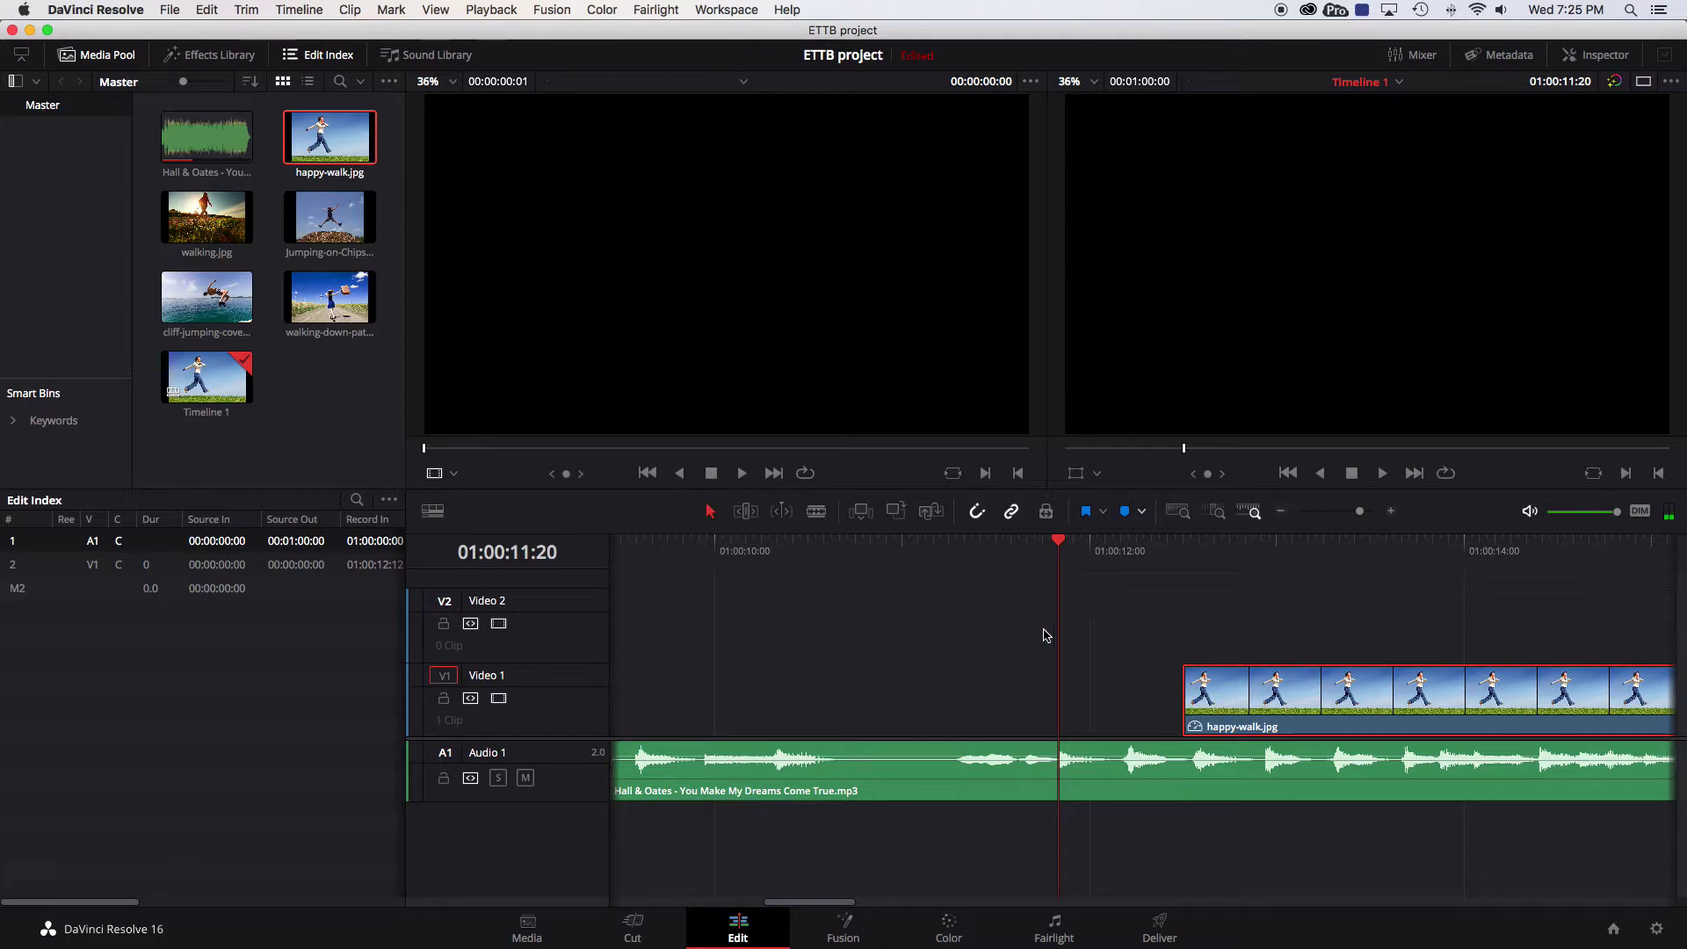
left_click_drag(1326, 703, 1198, 699)
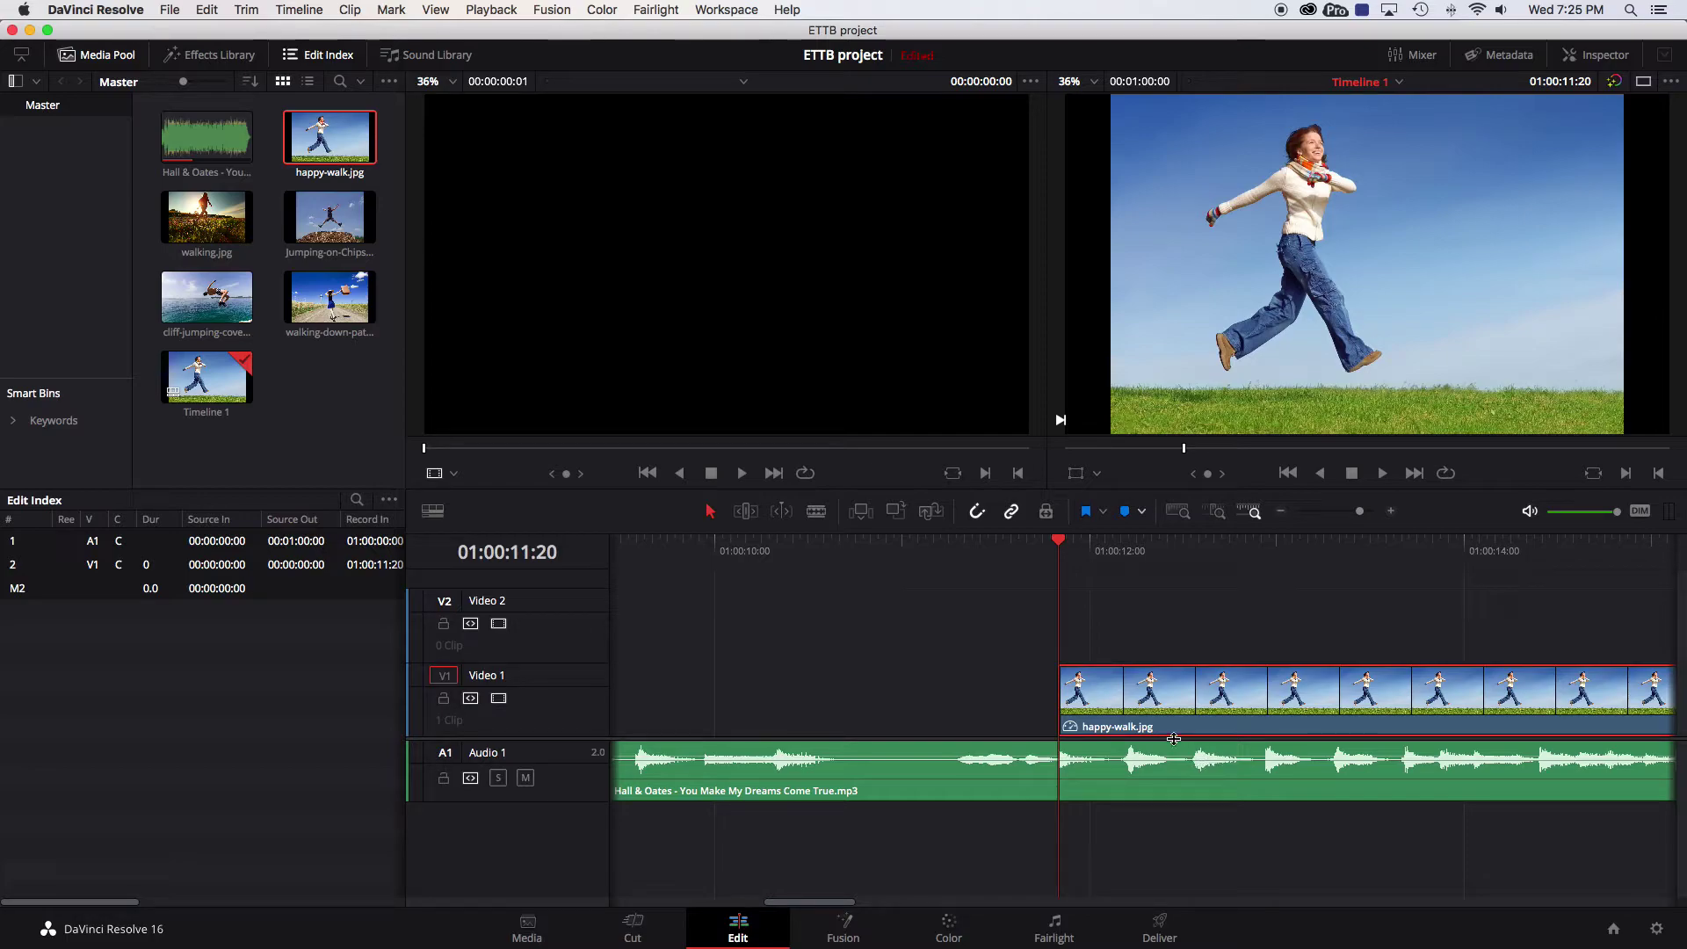
left_click_drag(1061, 545, 1201, 546)
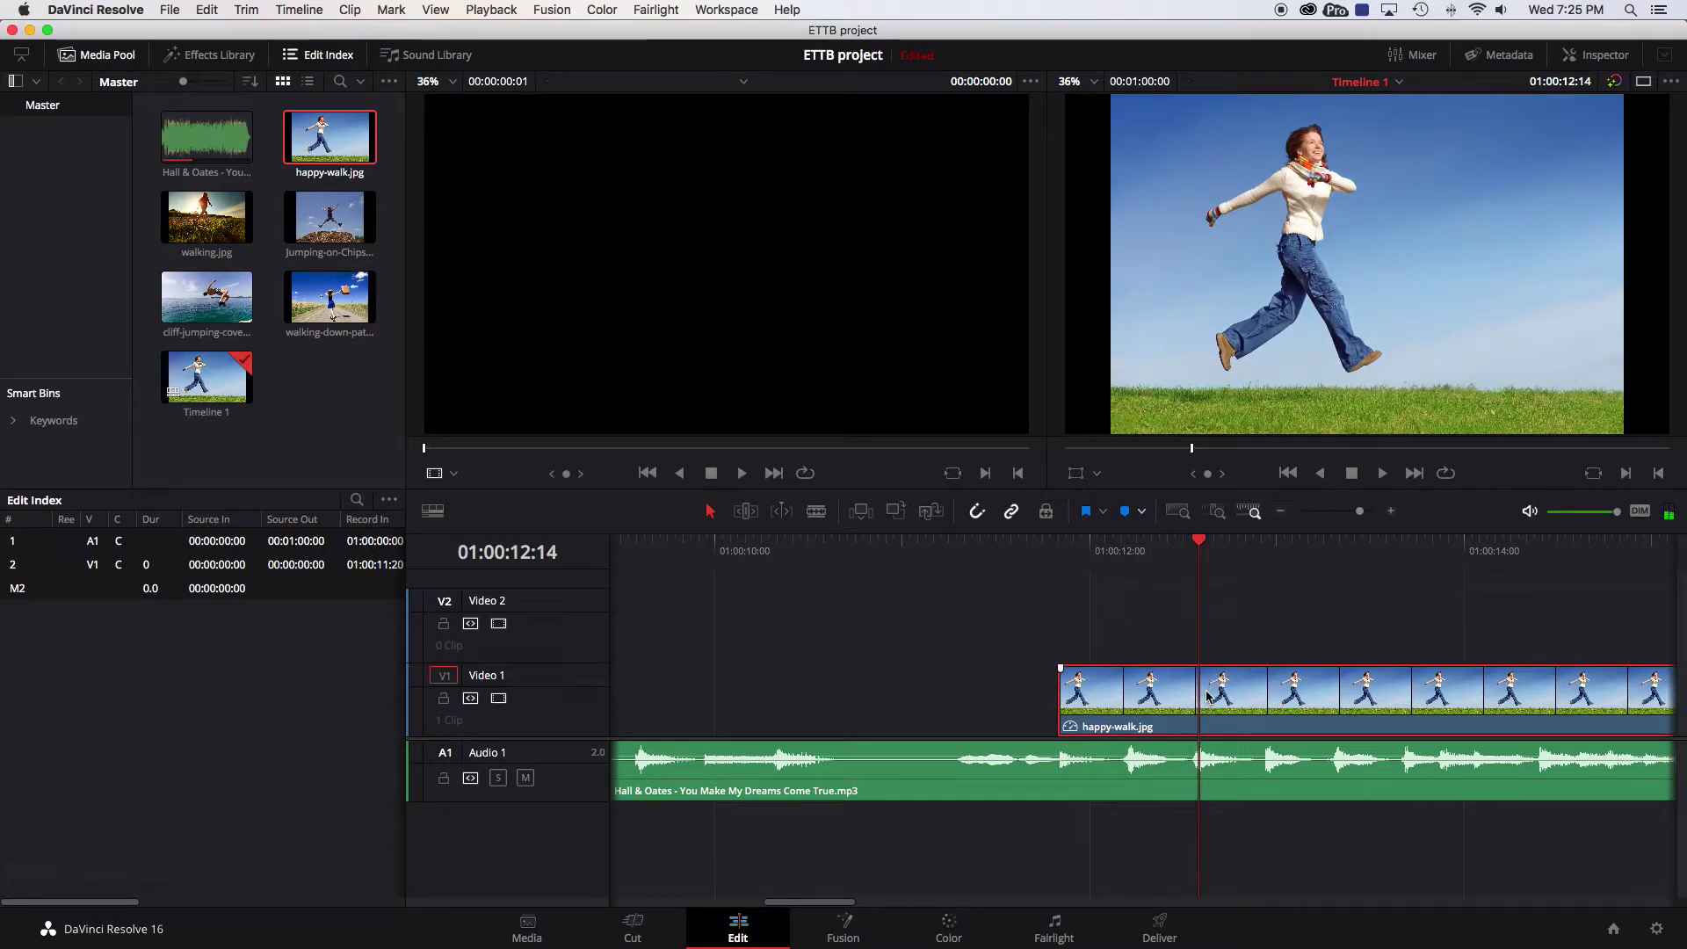
- Try trimming the end of the happy-walk.jpg clip back to 01:00:12:14, and undo the trim
scroll(1270, 673, "right", 5)
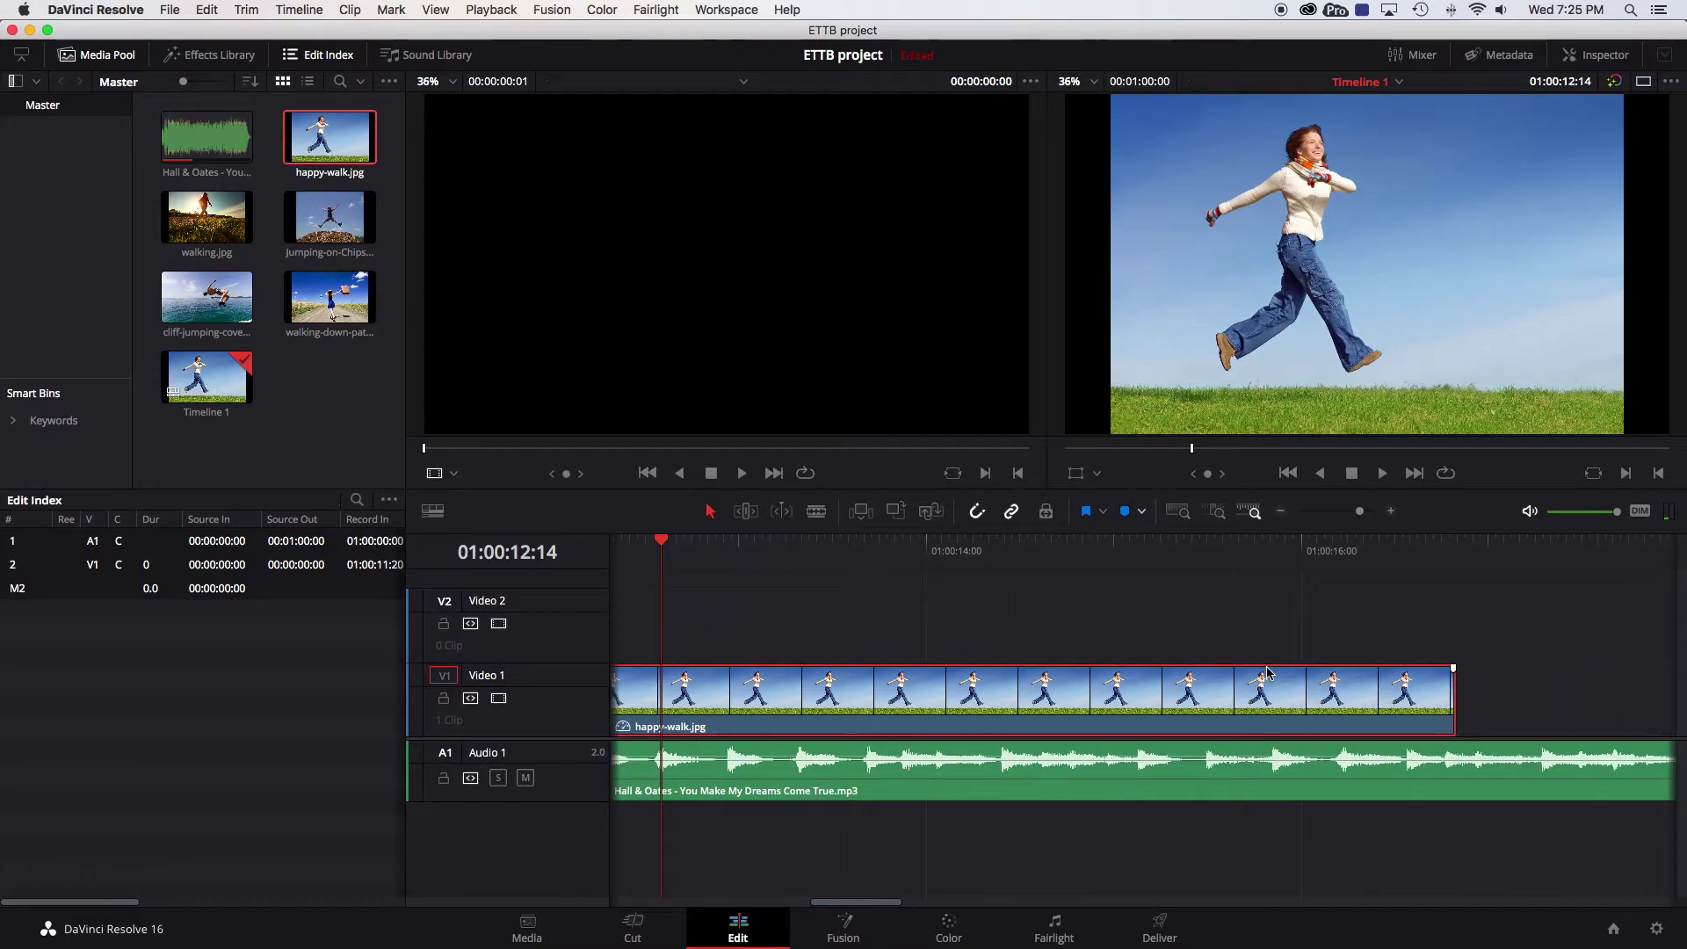
left_click_drag(1505, 694, 712, 696)
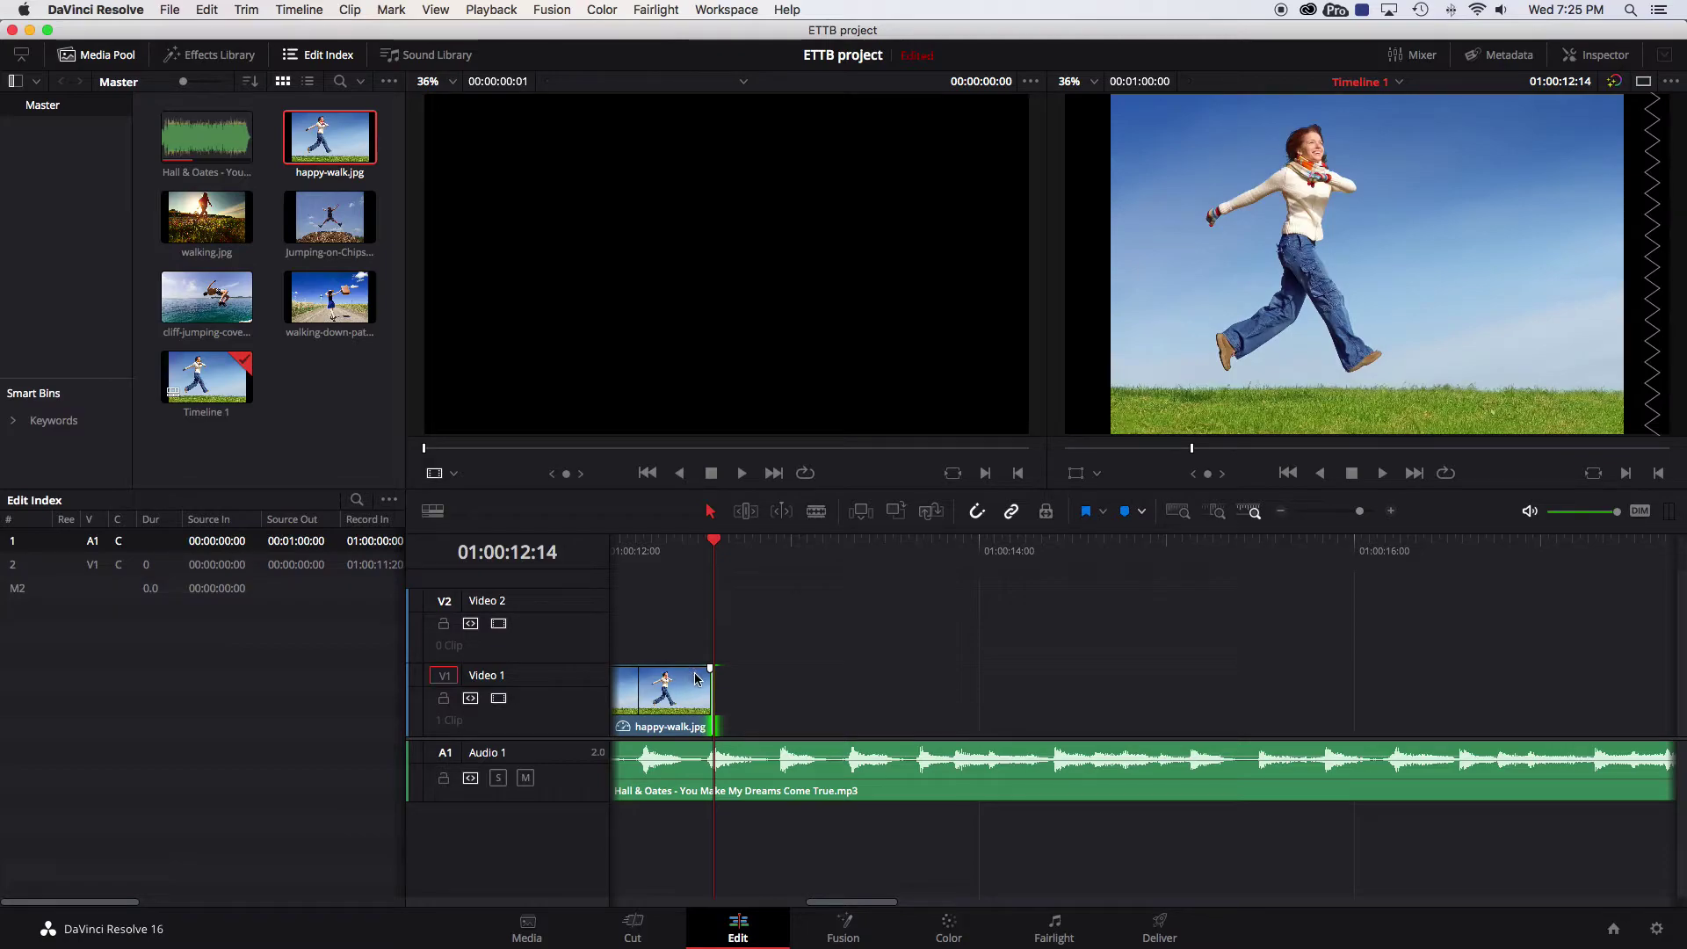
key("super+z")
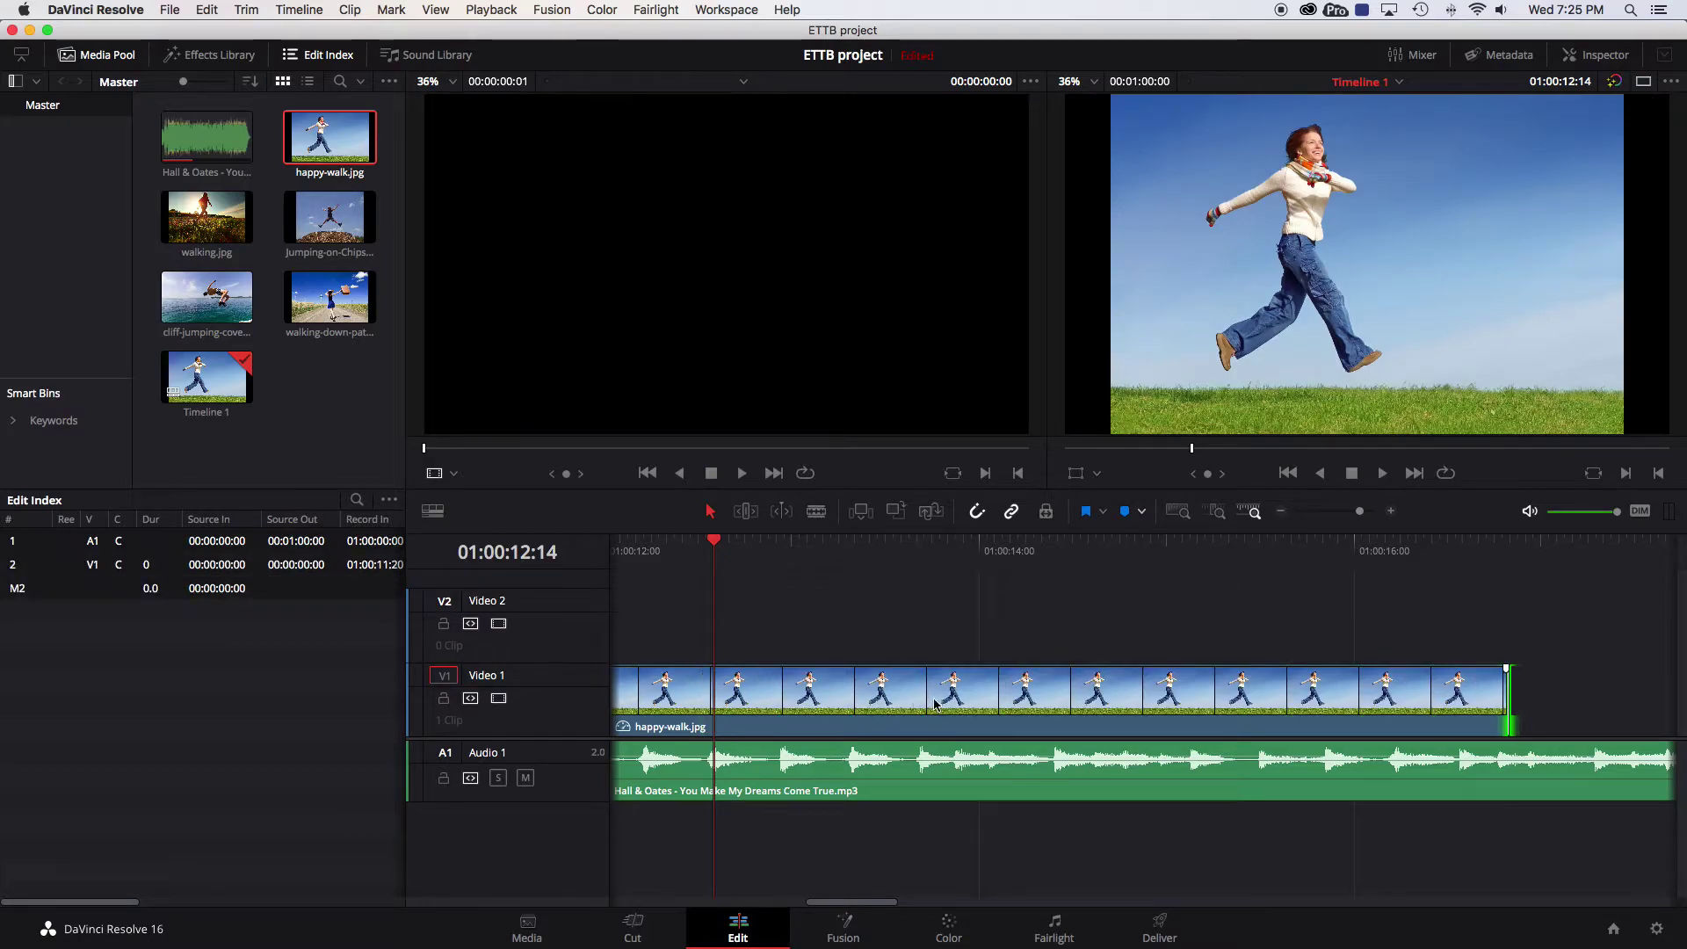
- Split the happy-walk.jpg clip at 01:00:12:14 with the Blade tool and delete the part after the cut
scroll(937, 703, "left", 5)
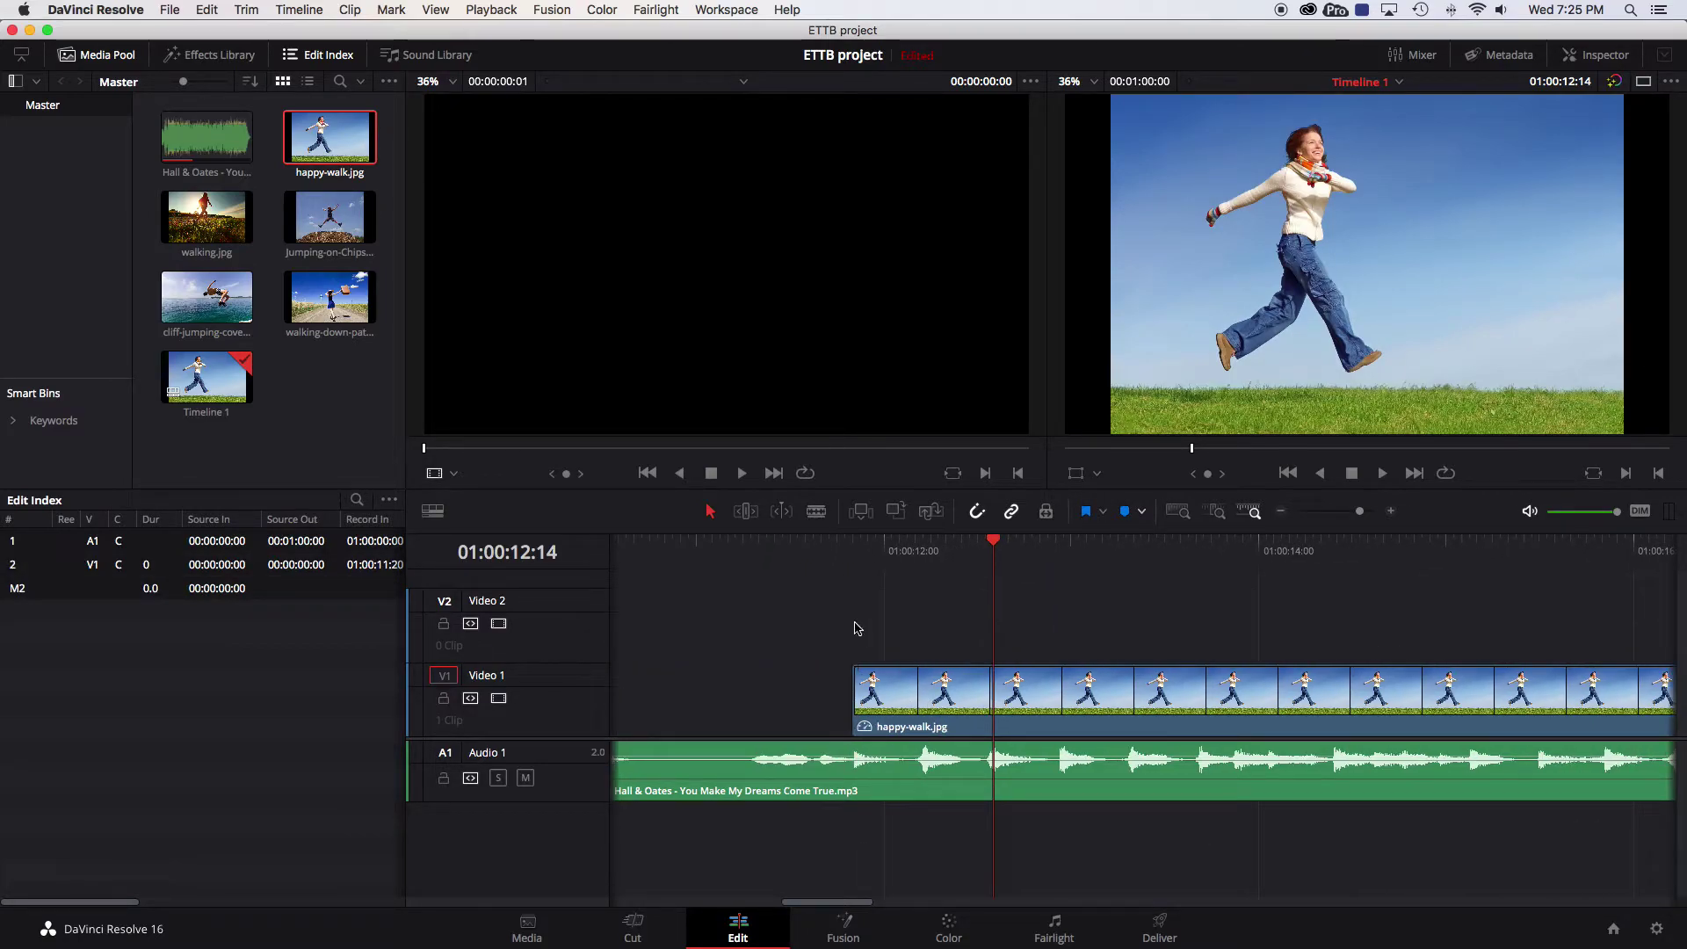
left_click(816, 511)
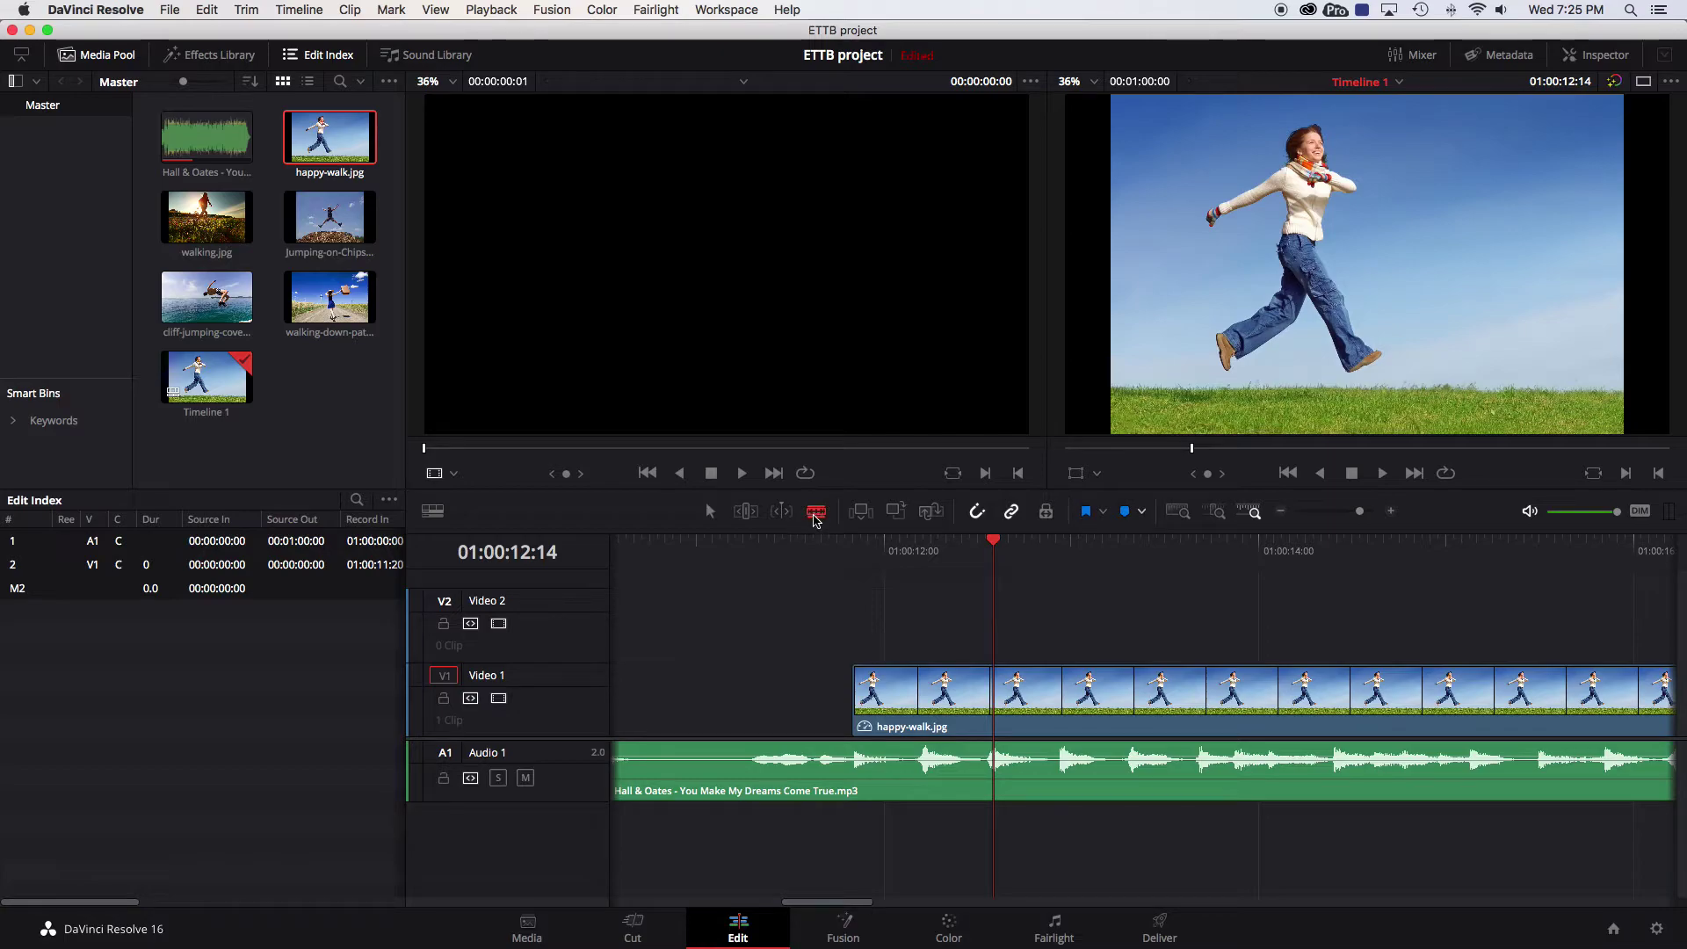
left_click(997, 701)
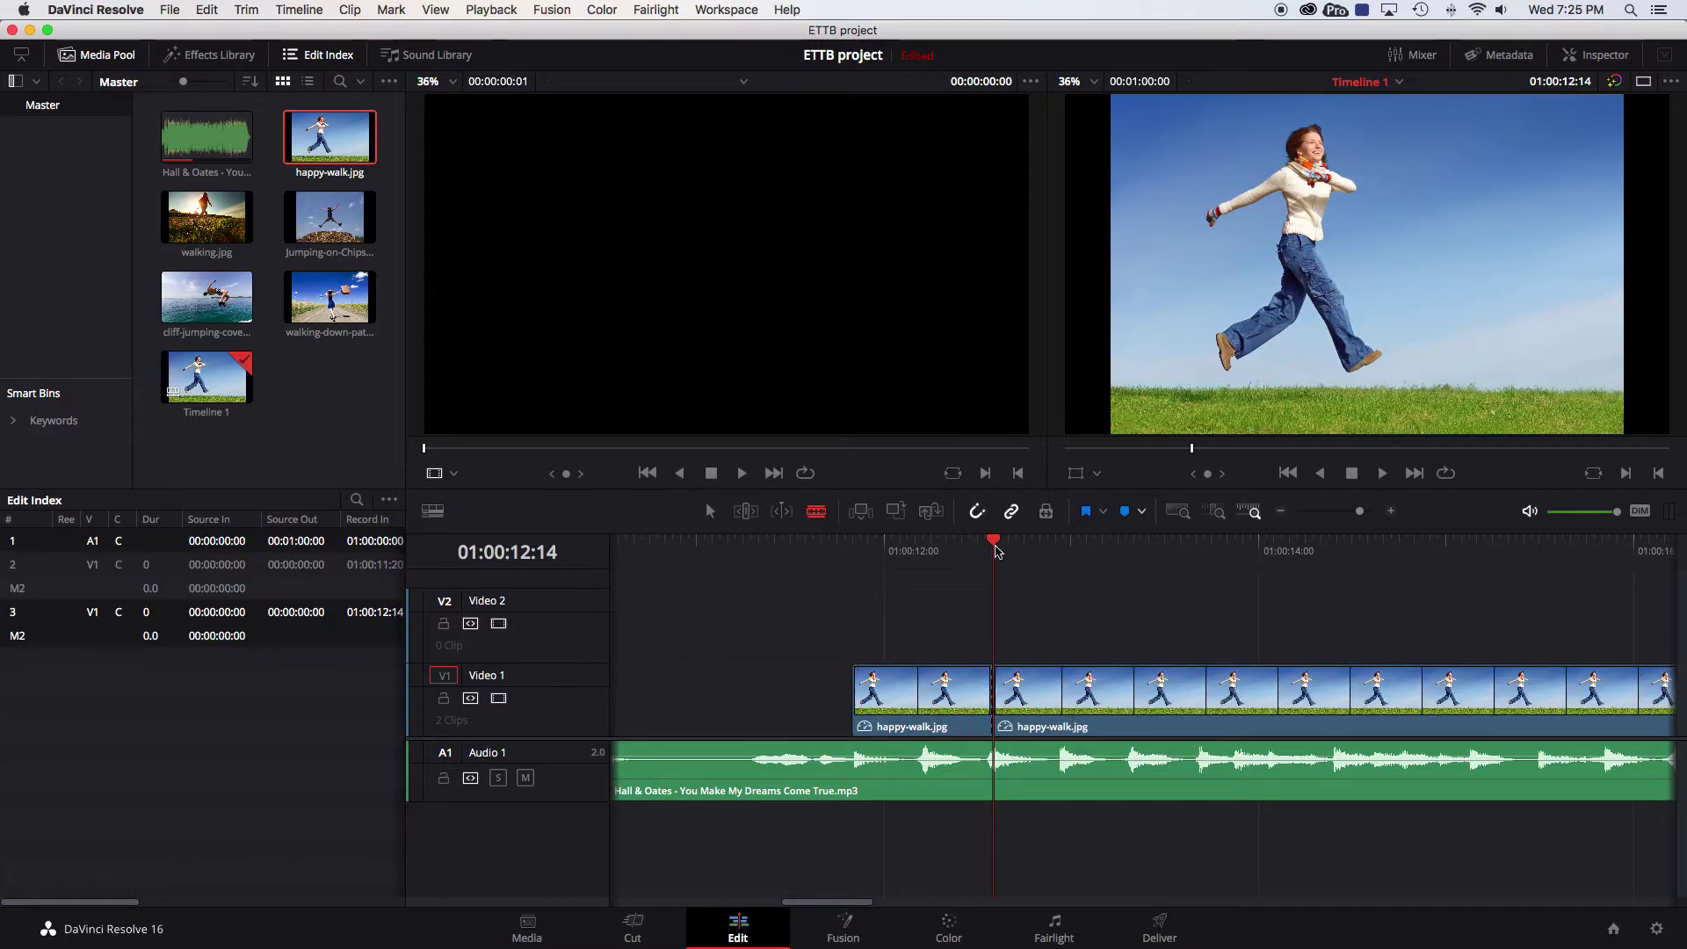
left_click(710, 511)
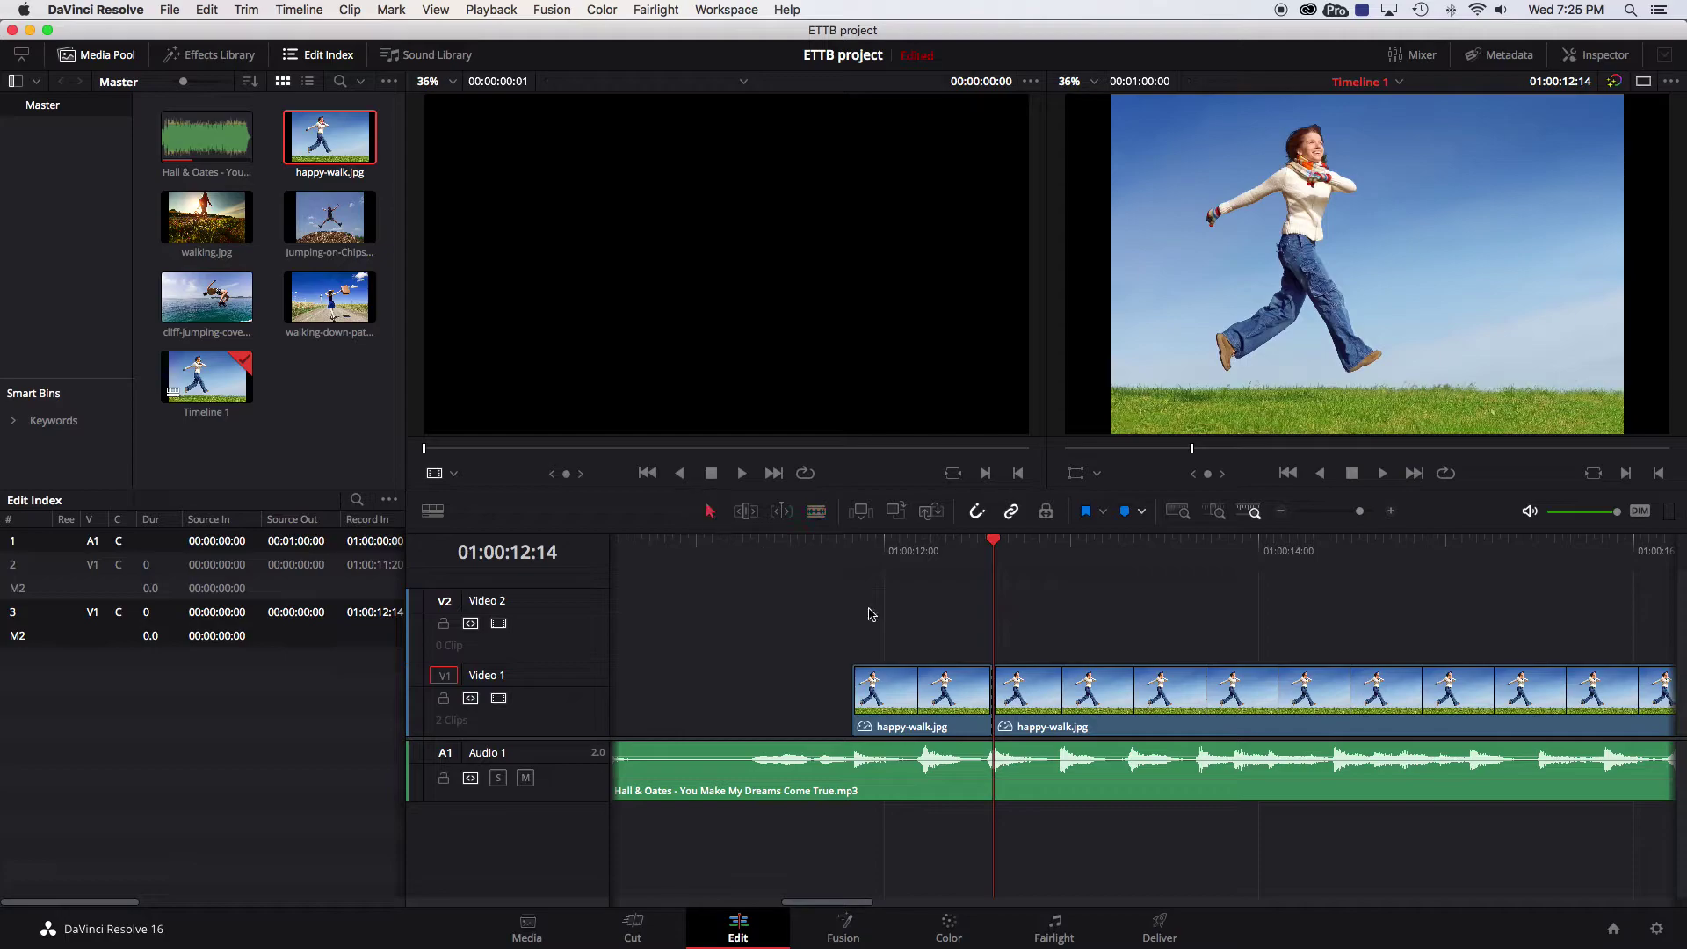
left_click(1124, 694)
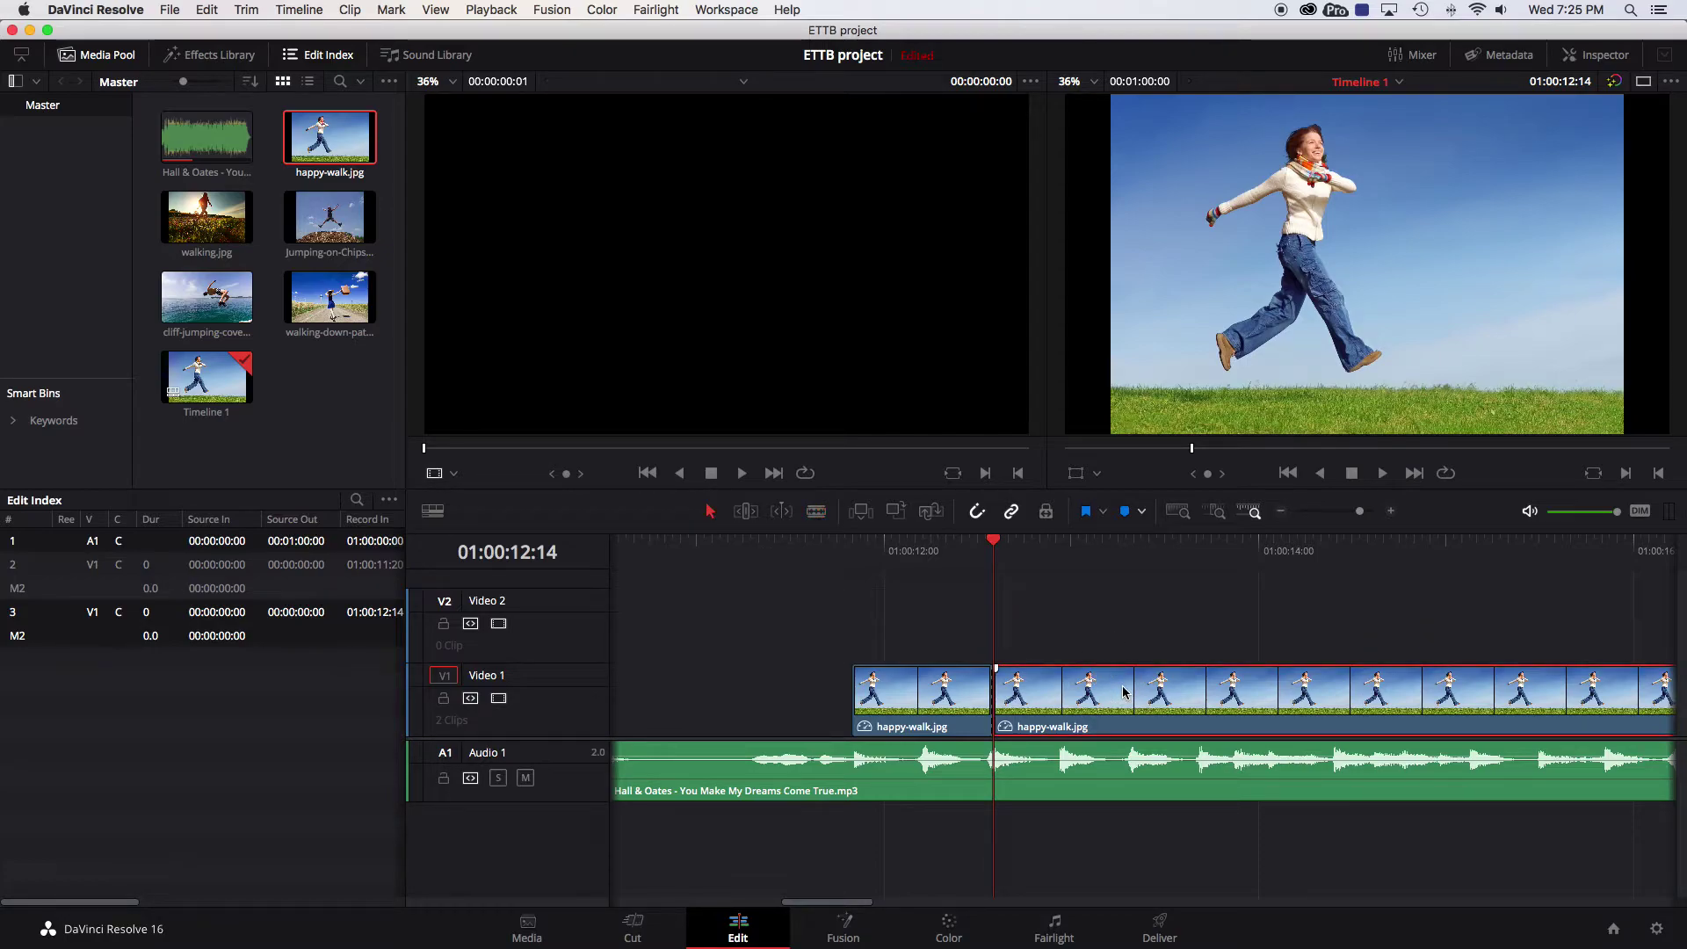
key("Delete")
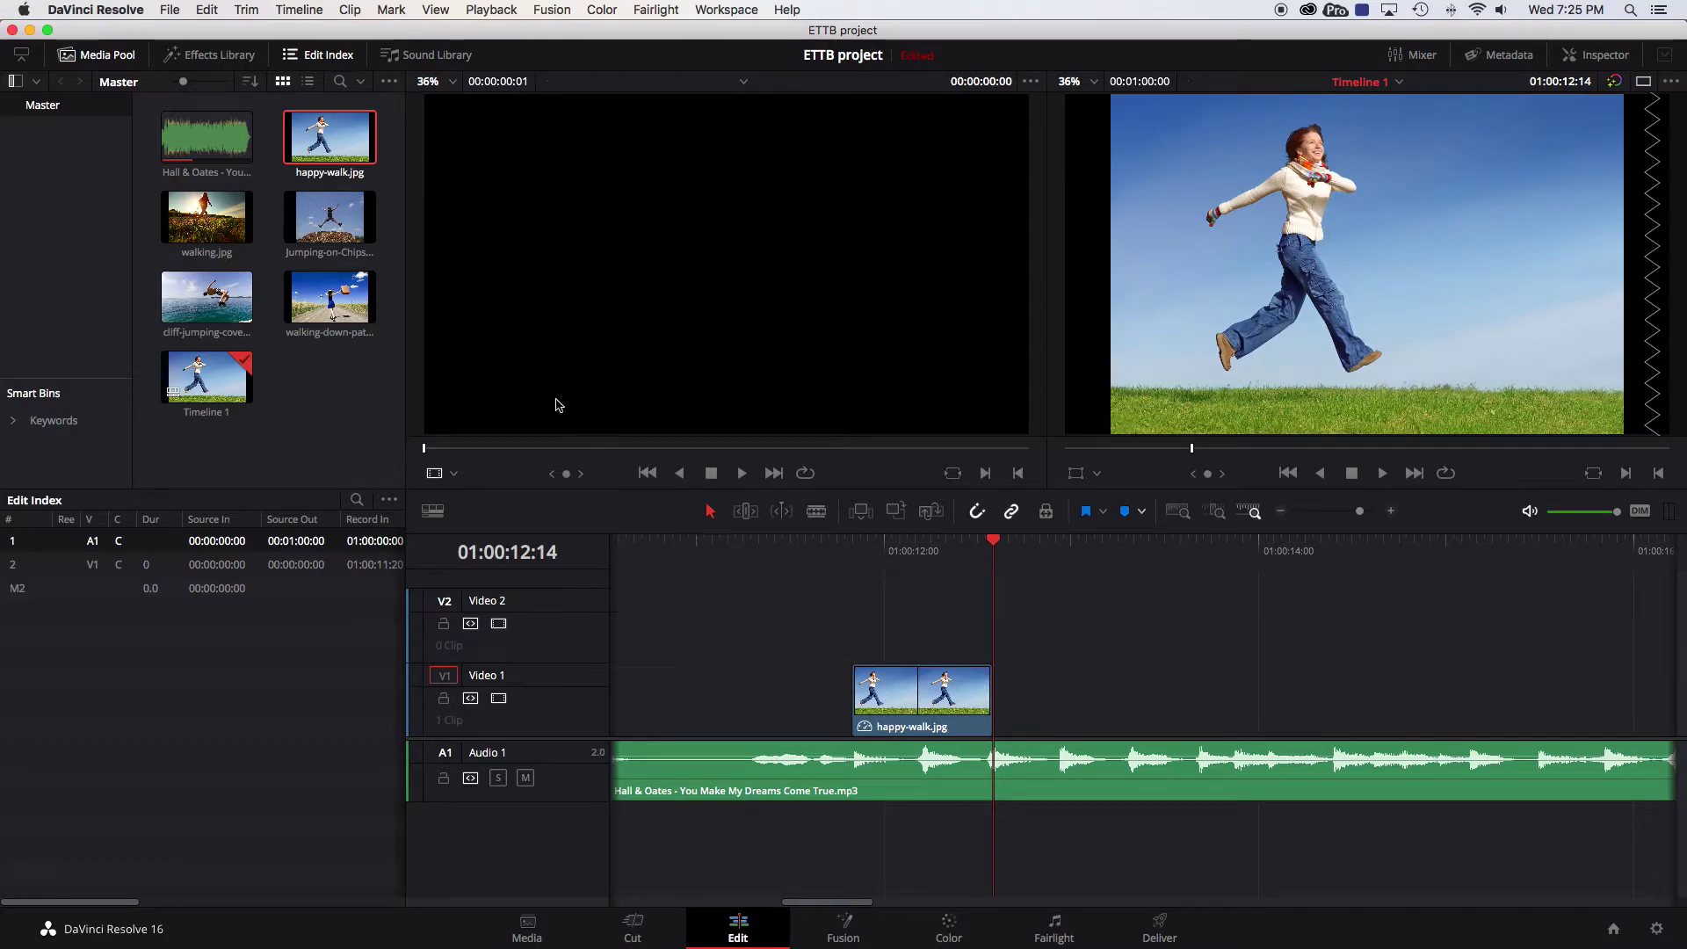
- Add walking.jpg to Video 1 directly after the happy-walk.jpg clip
left_click(195, 224)
left_click_drag(188, 221, 995, 699)
- Split the walking.jpg clip at the 01:00:13:08 beat with the Blade tool and delete the part after the cut
left_click_drag(999, 546, 1135, 547)
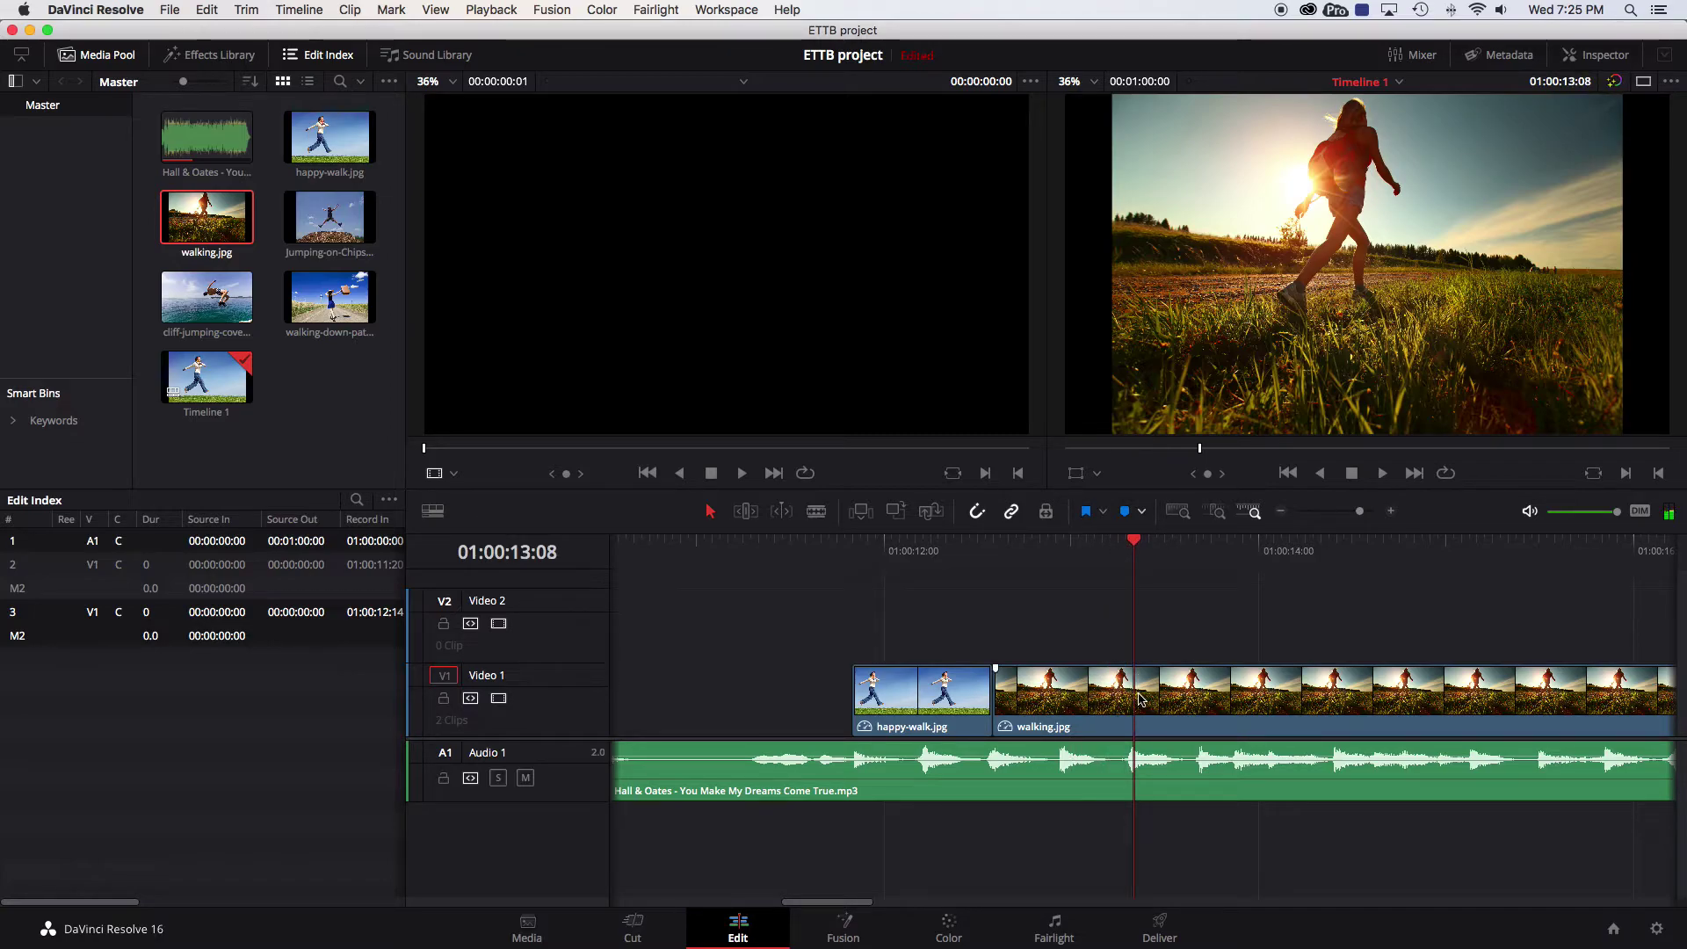
left_click(817, 510)
left_click(1134, 696)
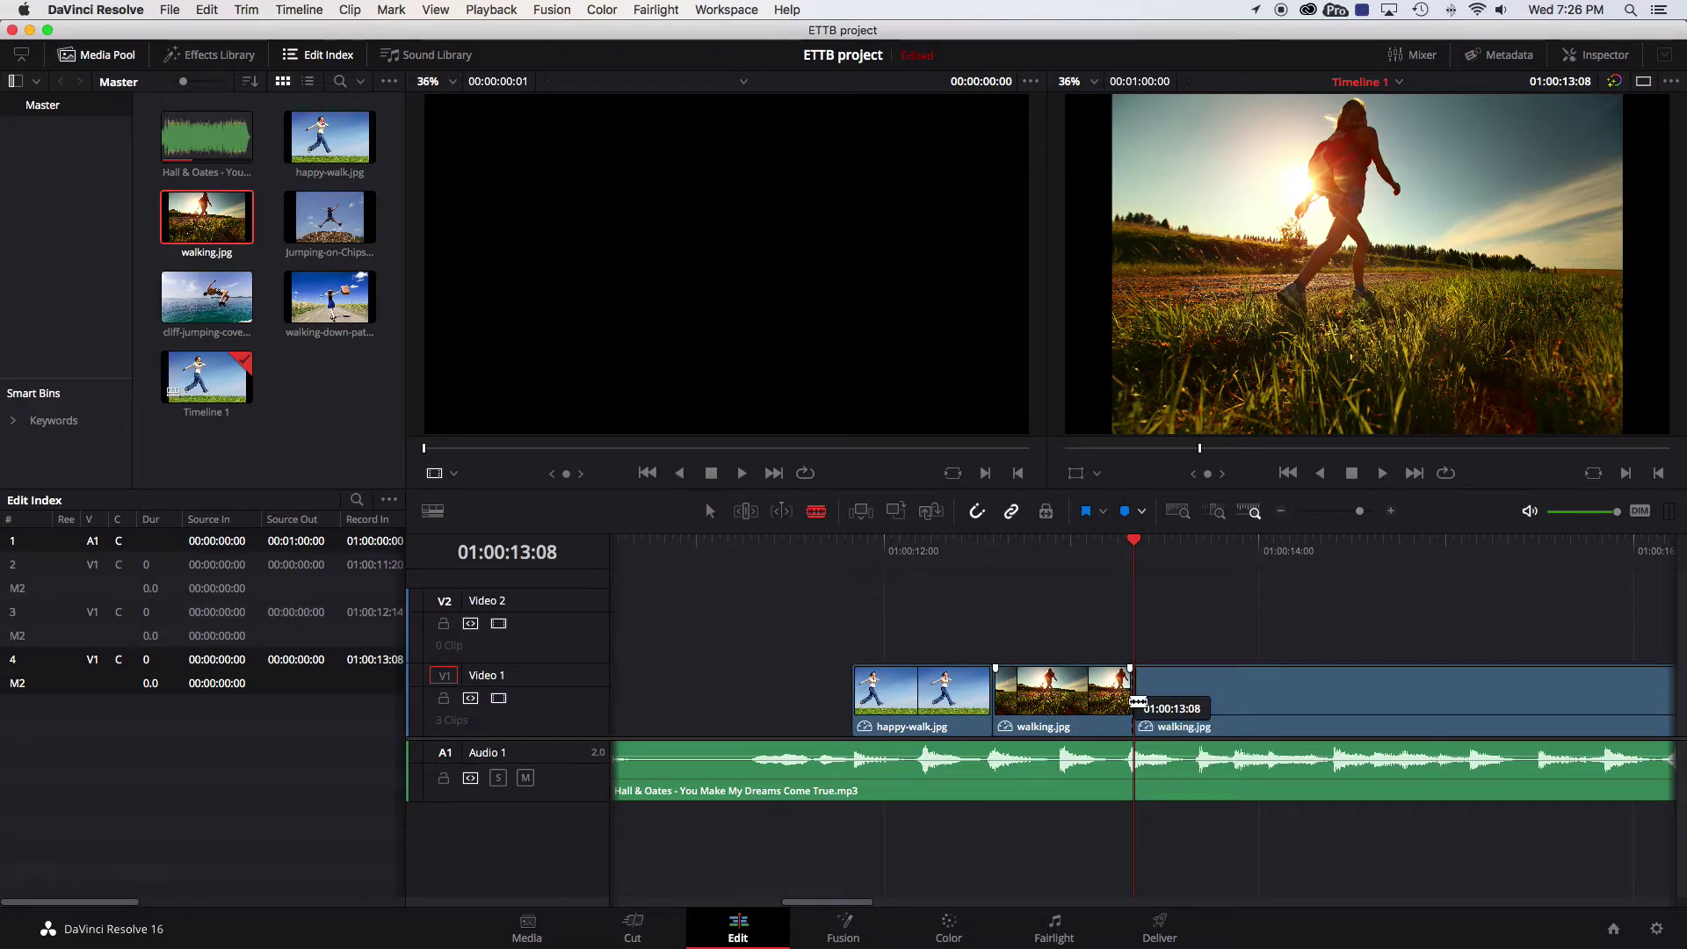
key("a")
left_click(1249, 693)
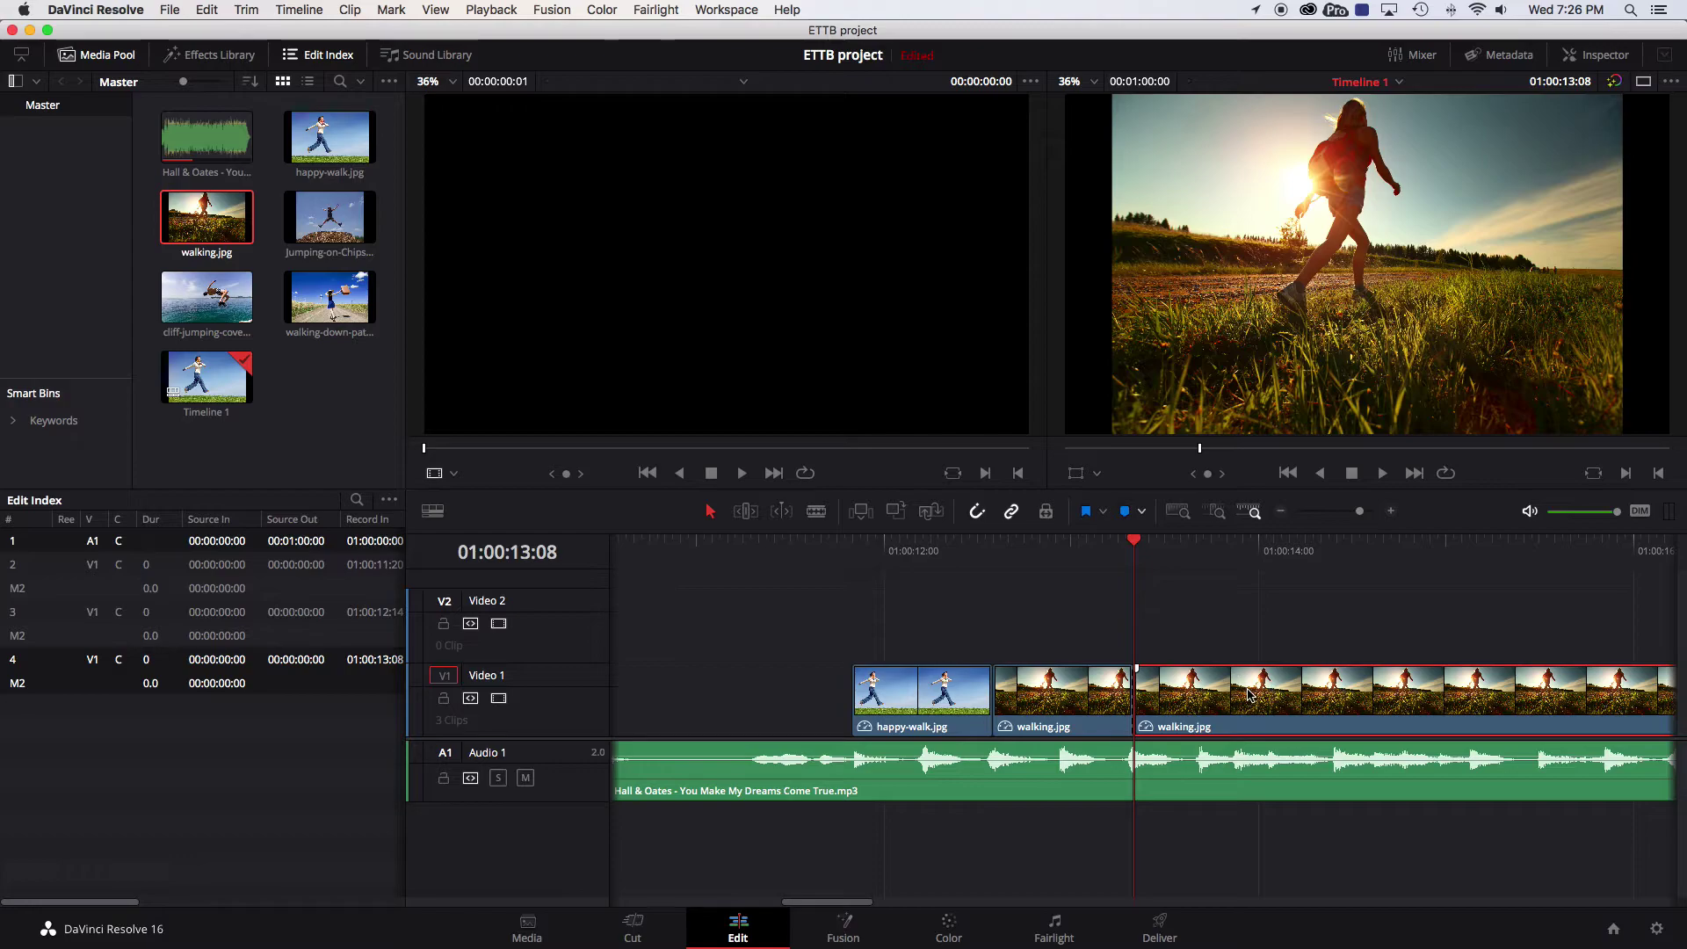
key("BackSpace")
scroll(1224, 697, "right", 3)
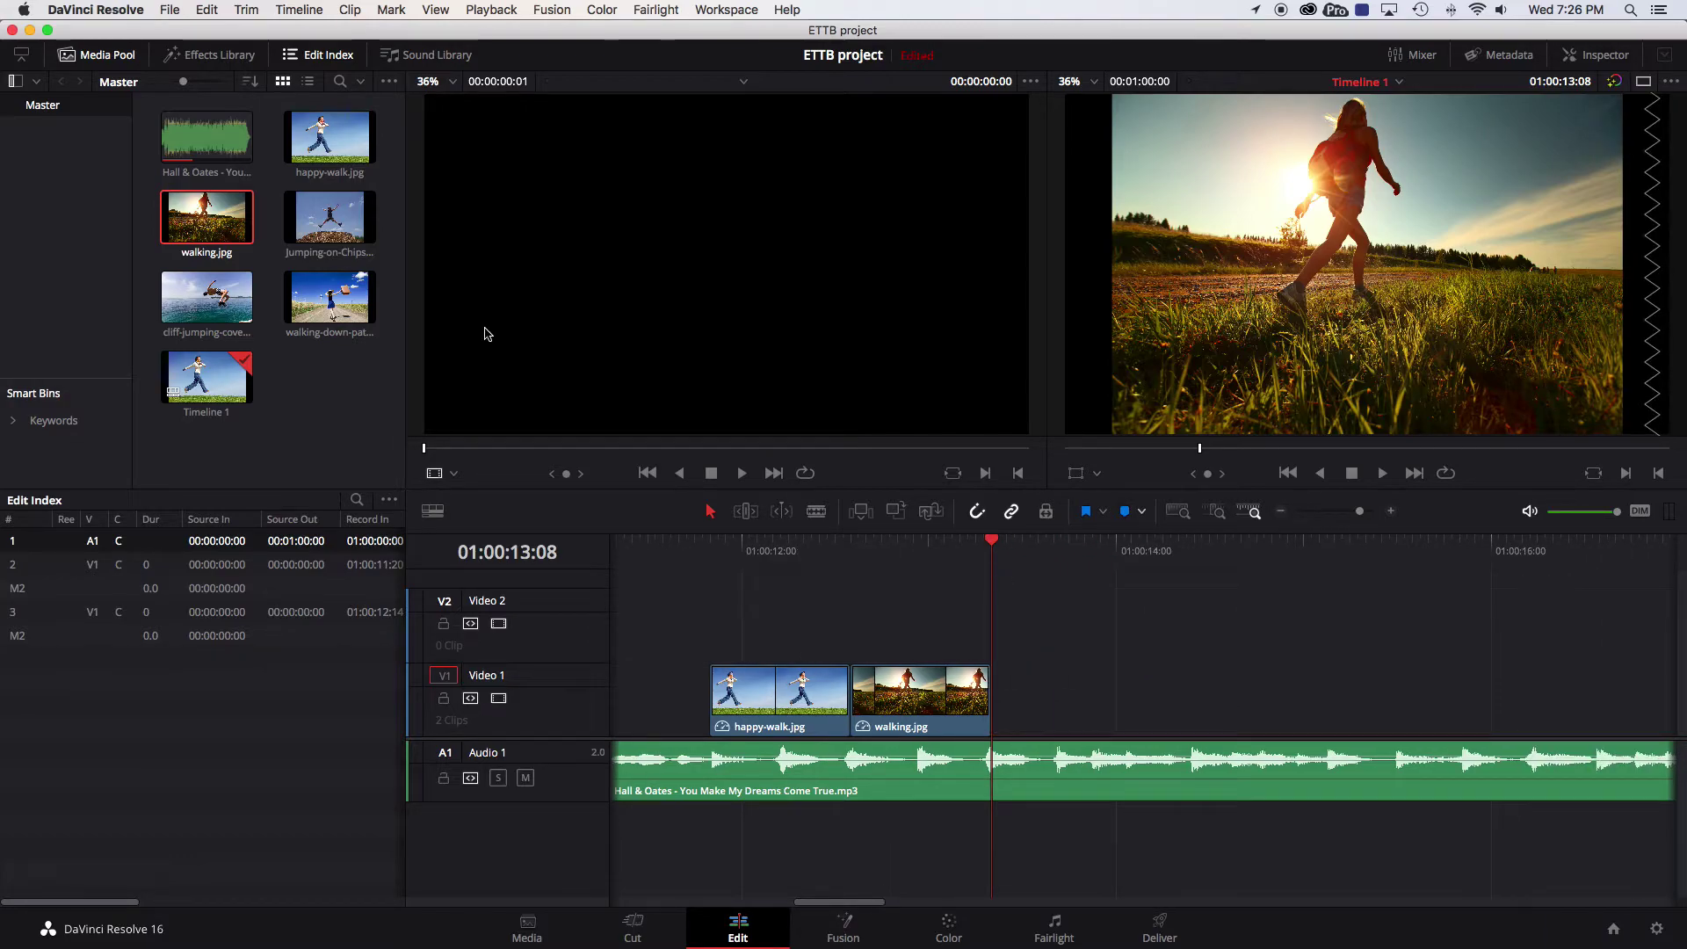
- Play back the happy-walk.jpg and walking.jpg clips from just before the first clip to check the cuts against the beat
left_click_drag(726, 565, 650, 558)
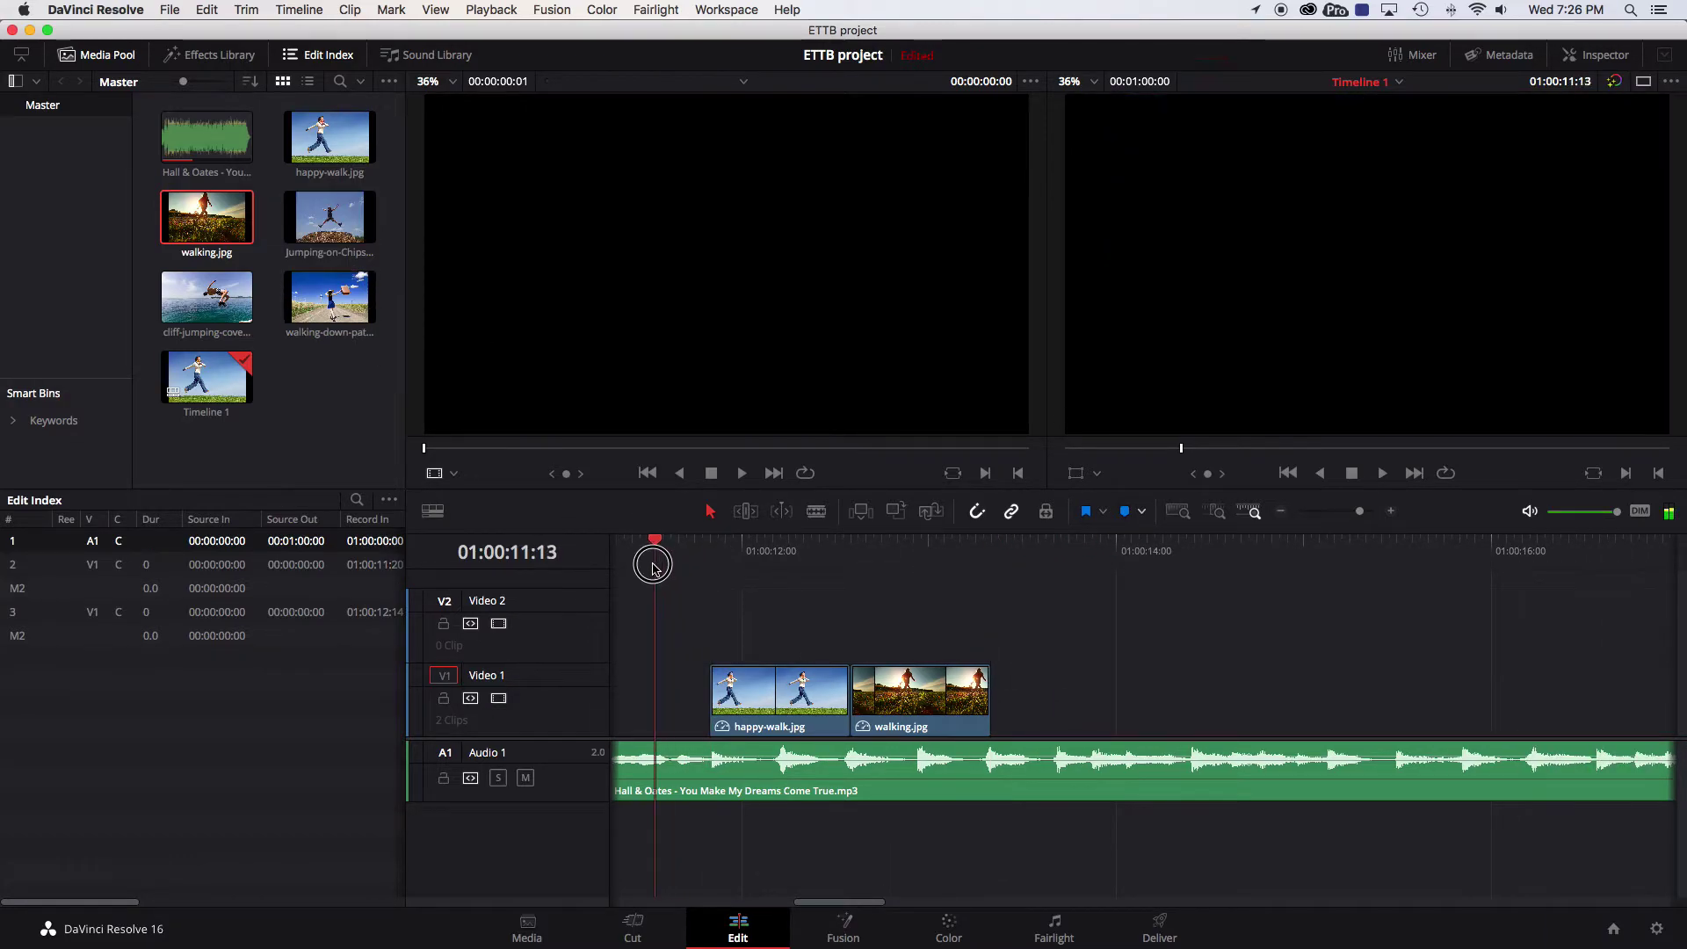
key("space")
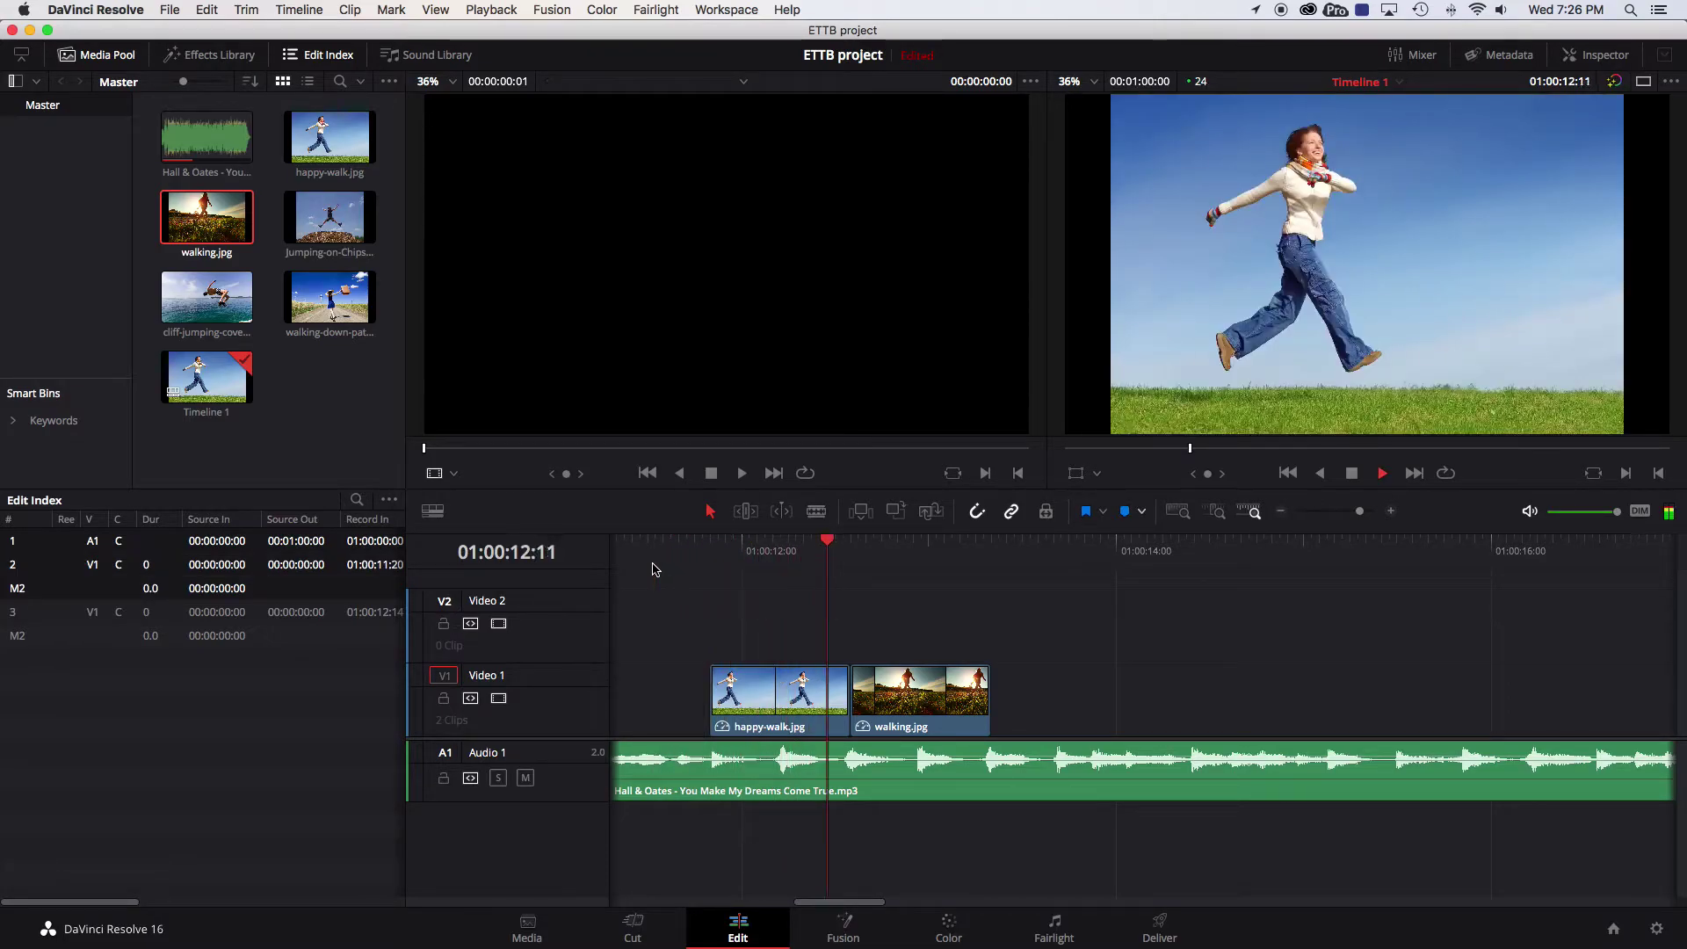
key("space")
left_click_drag(742, 554, 675, 560)
key("space")
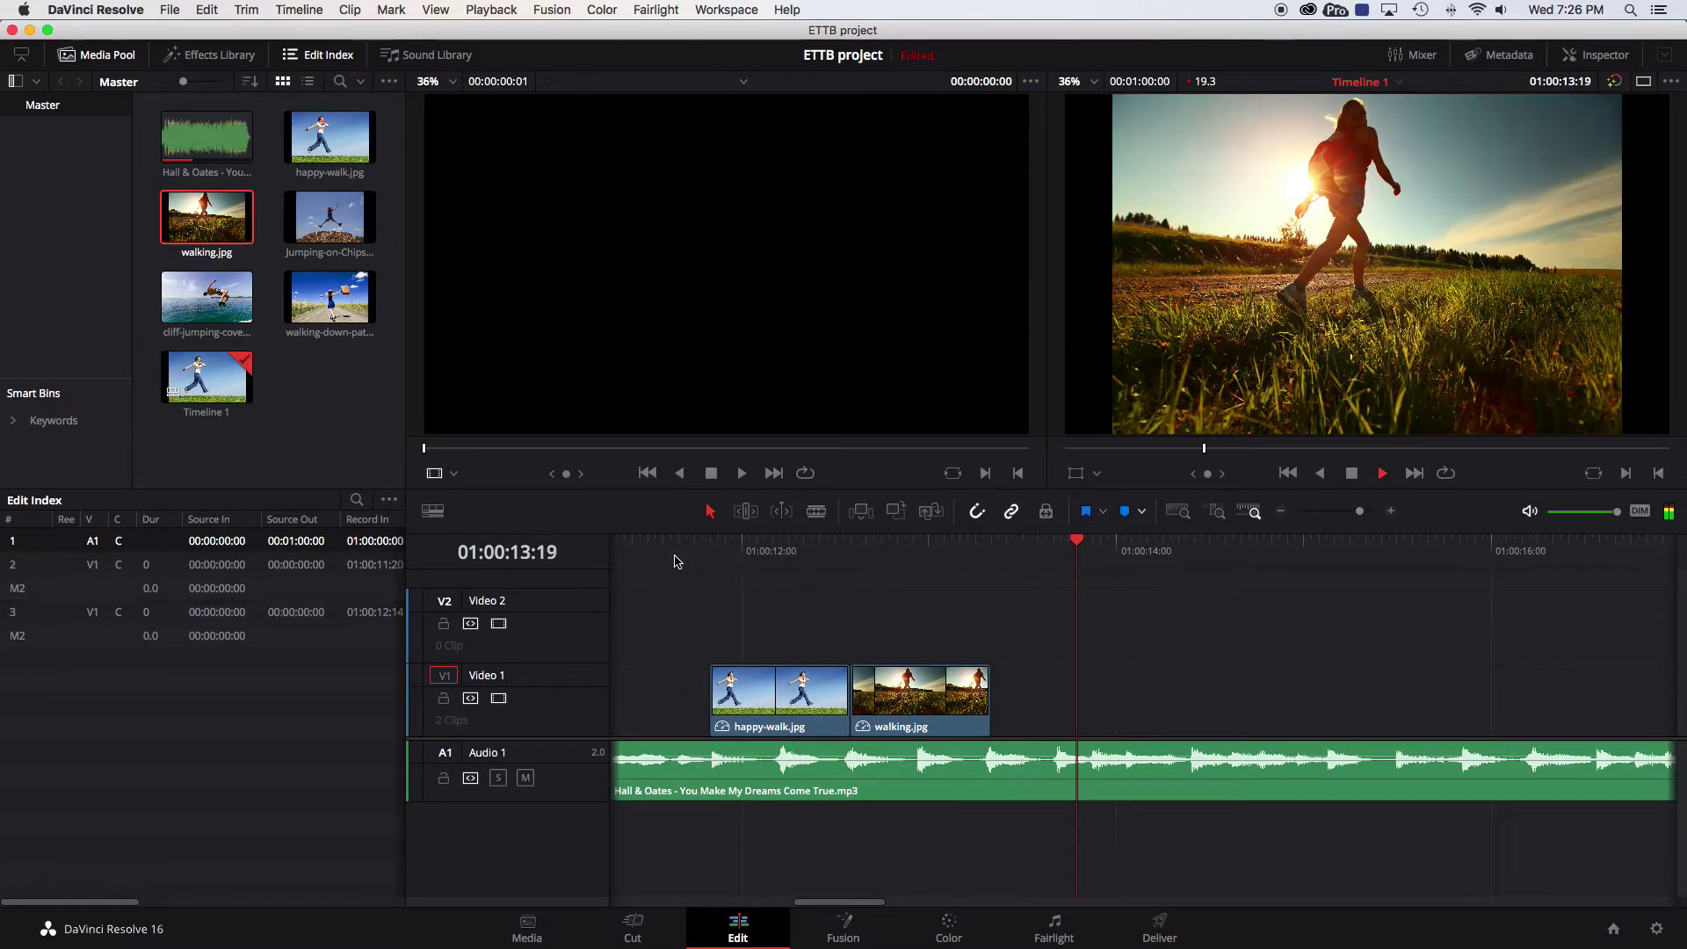
key("space")
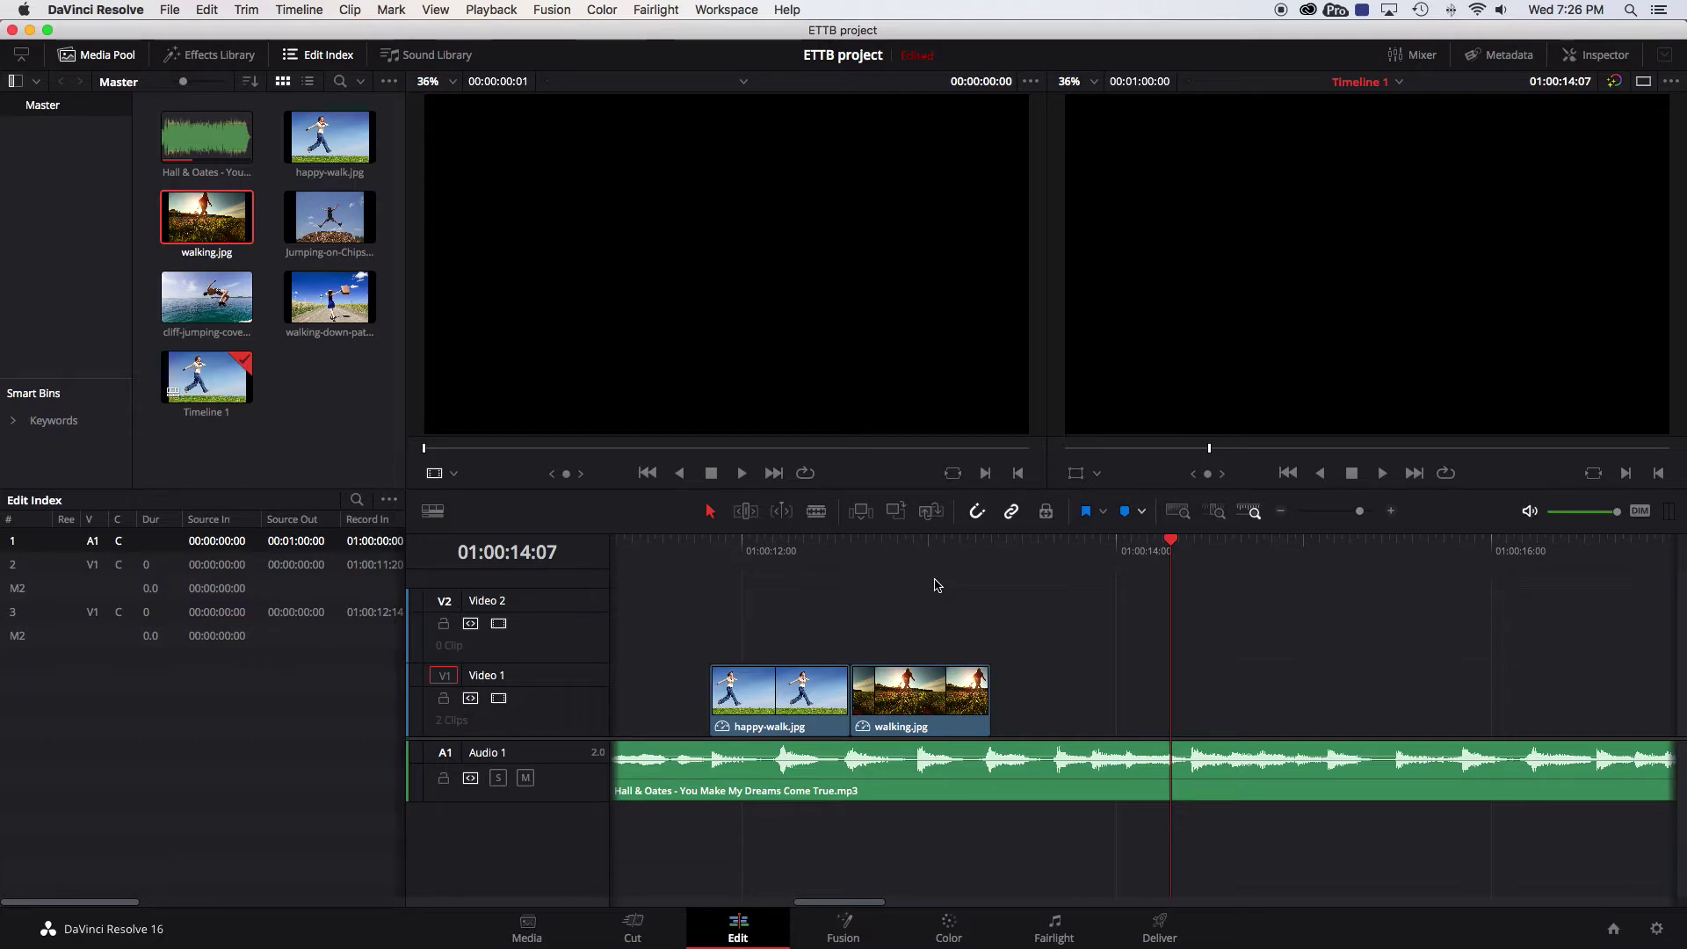
- Set the playback proxy mode to Quarter Resolution
left_click(490, 11)
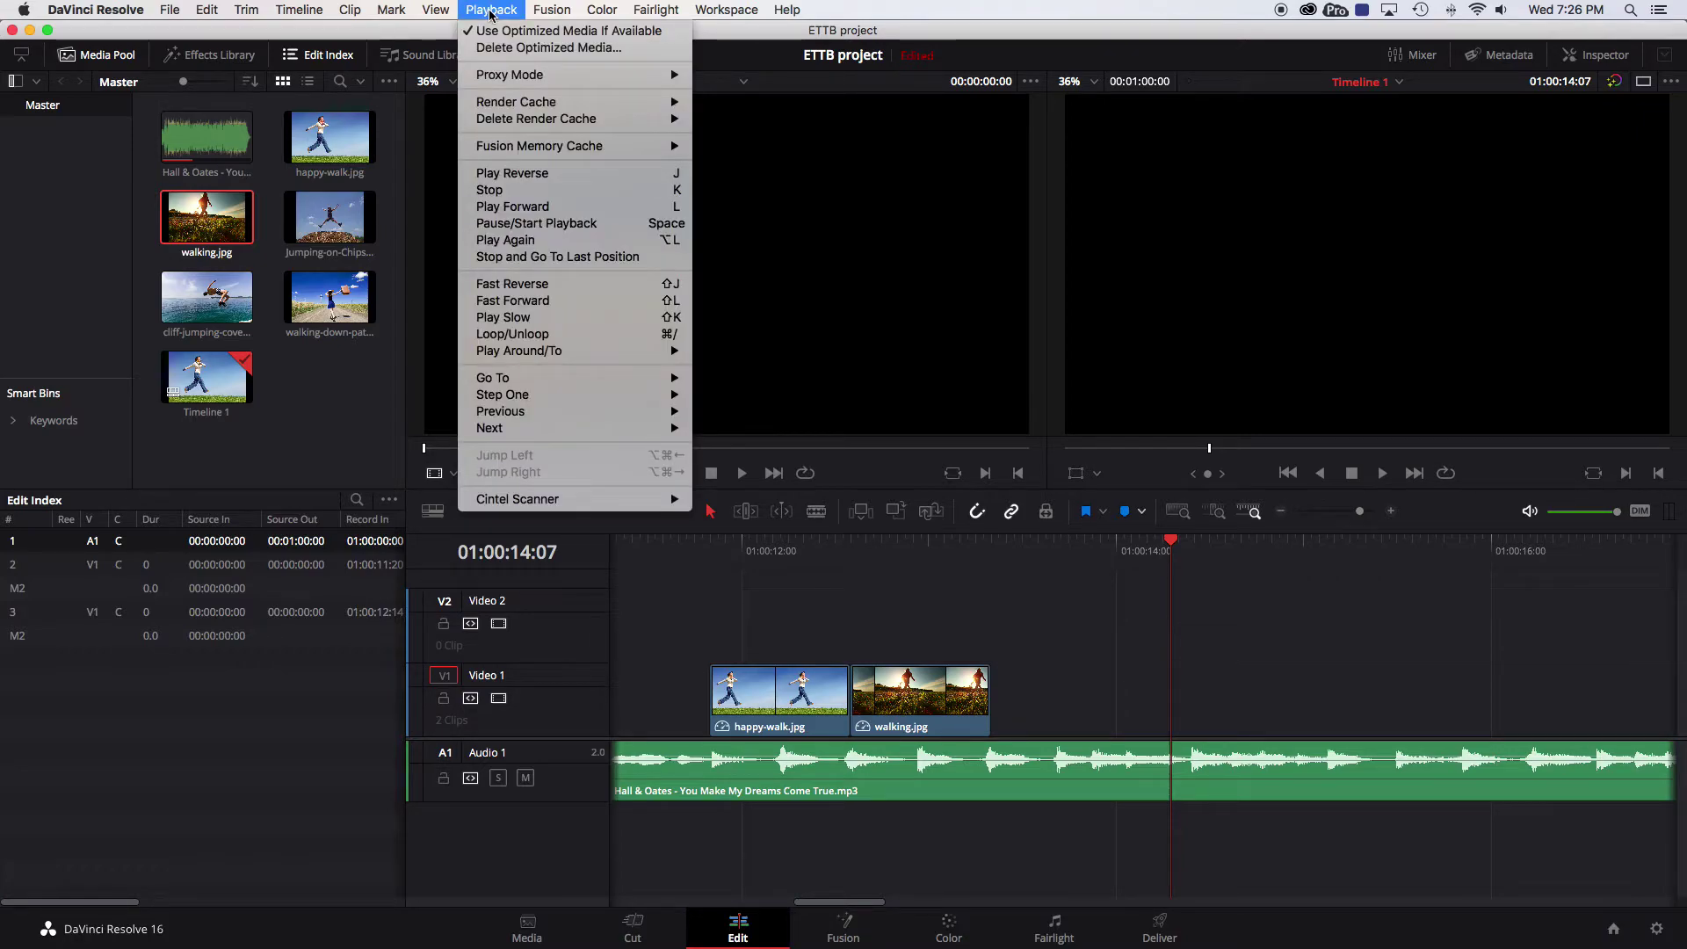
mouse_move(499, 74)
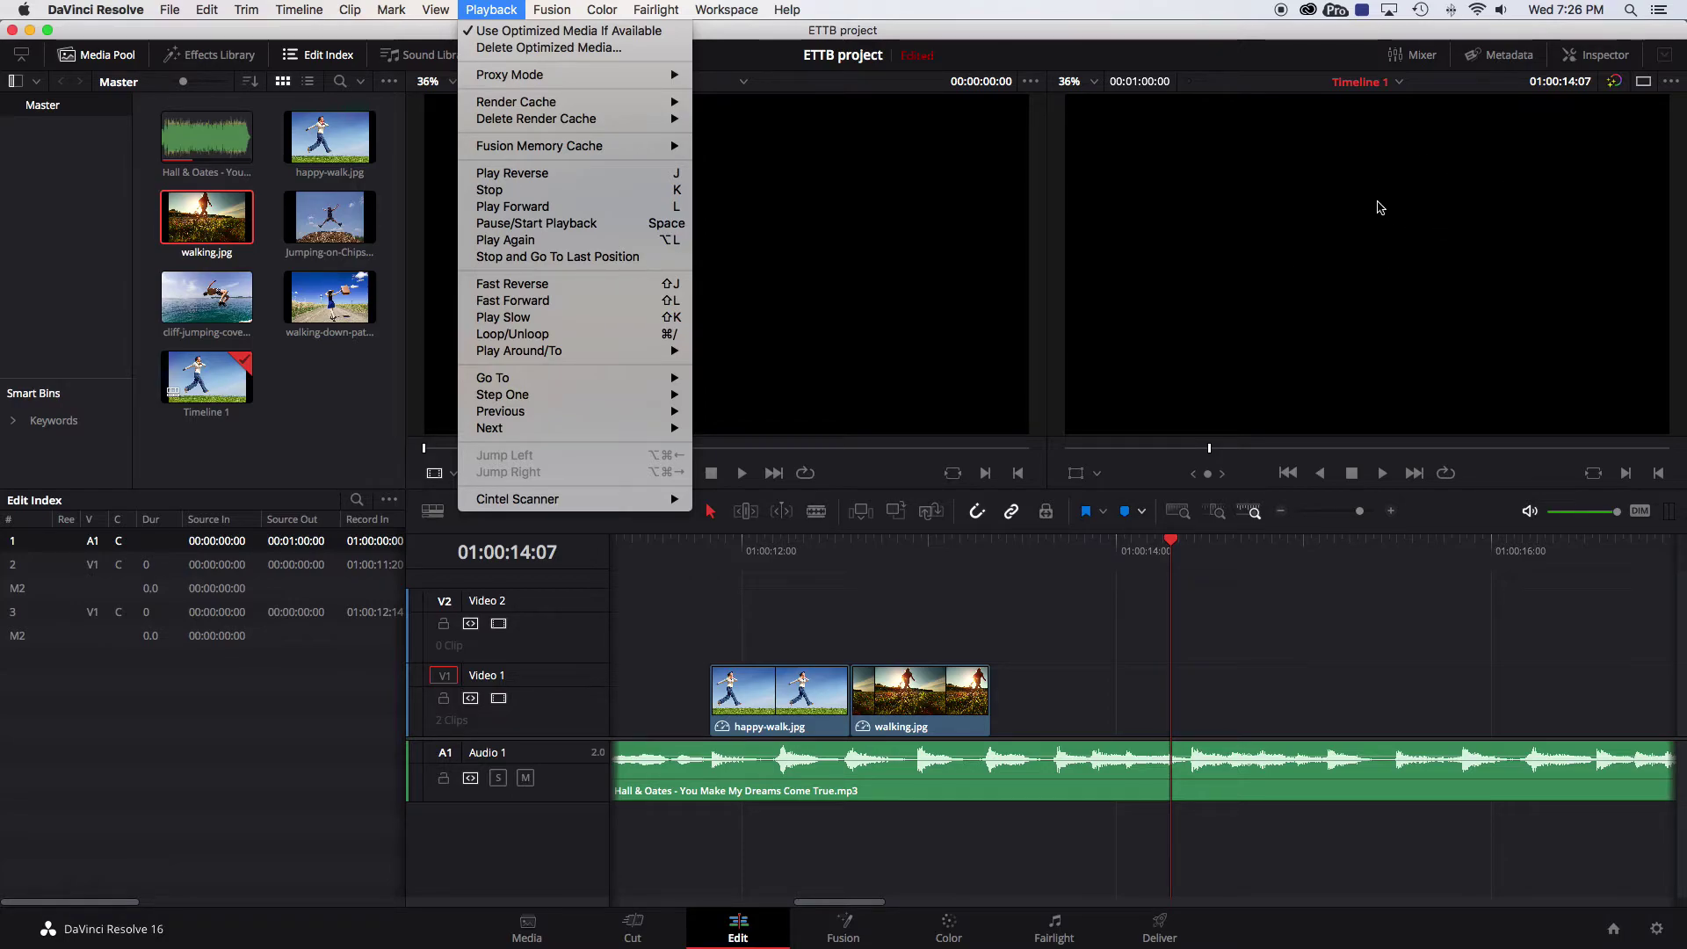
mouse_move(607, 75)
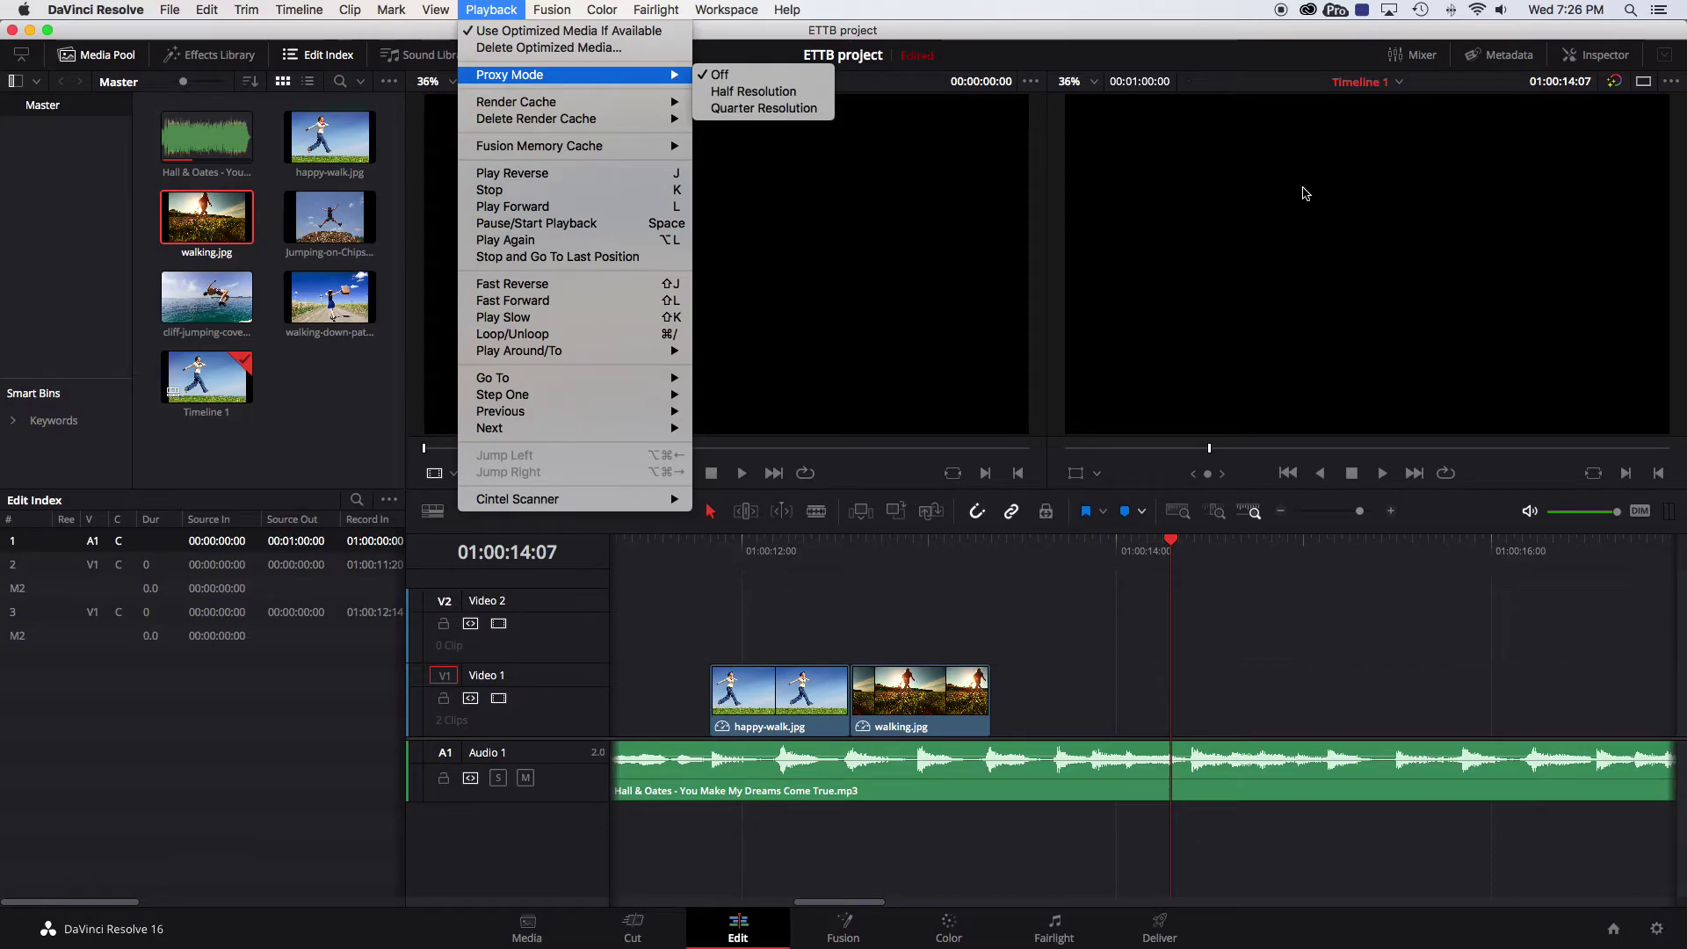
left_click(778, 112)
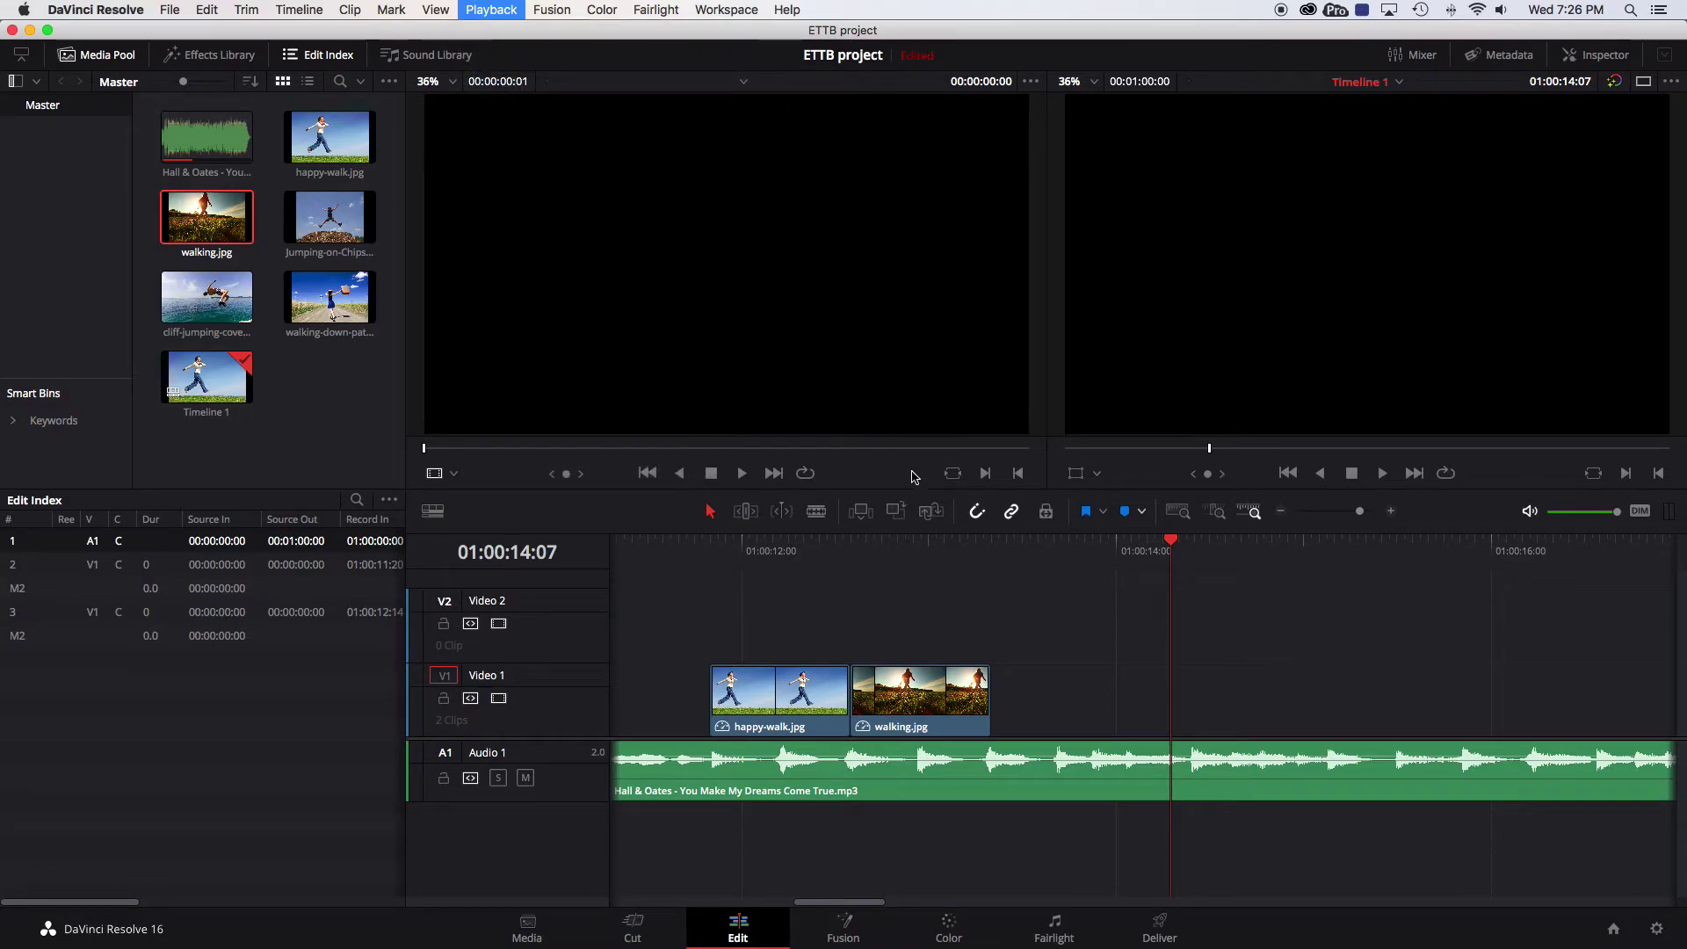
- Replay the two-image sequence from 01:00:11:13 to check playback and timing against the music
left_click(813, 553)
key("space")
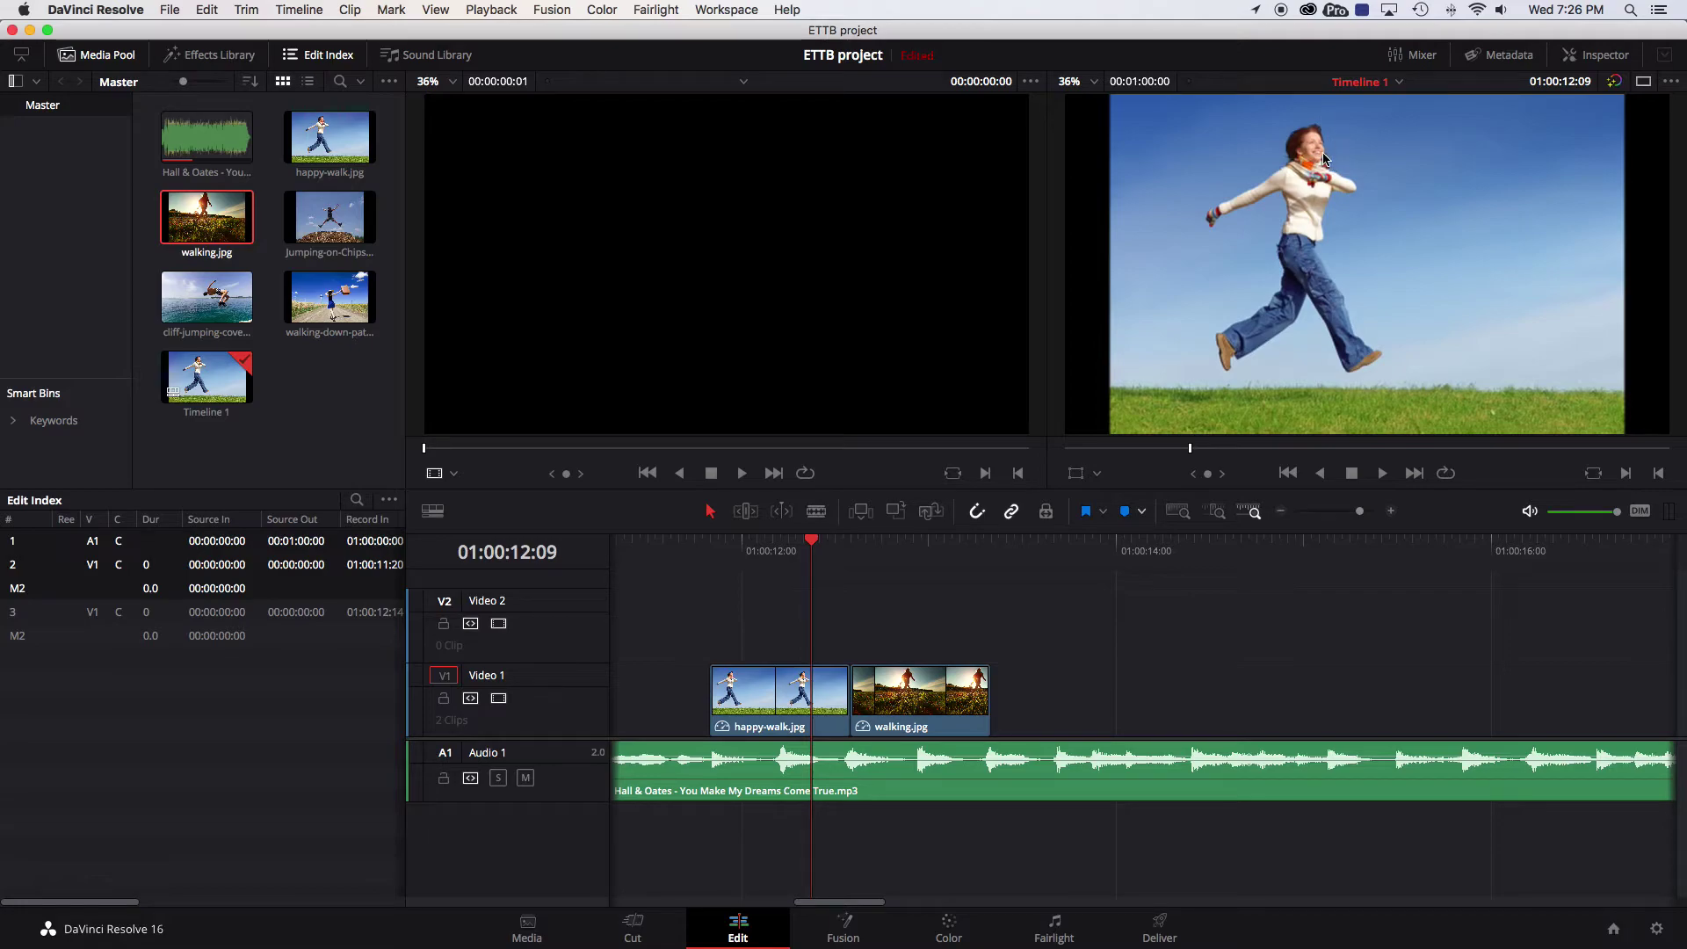
left_click(653, 561)
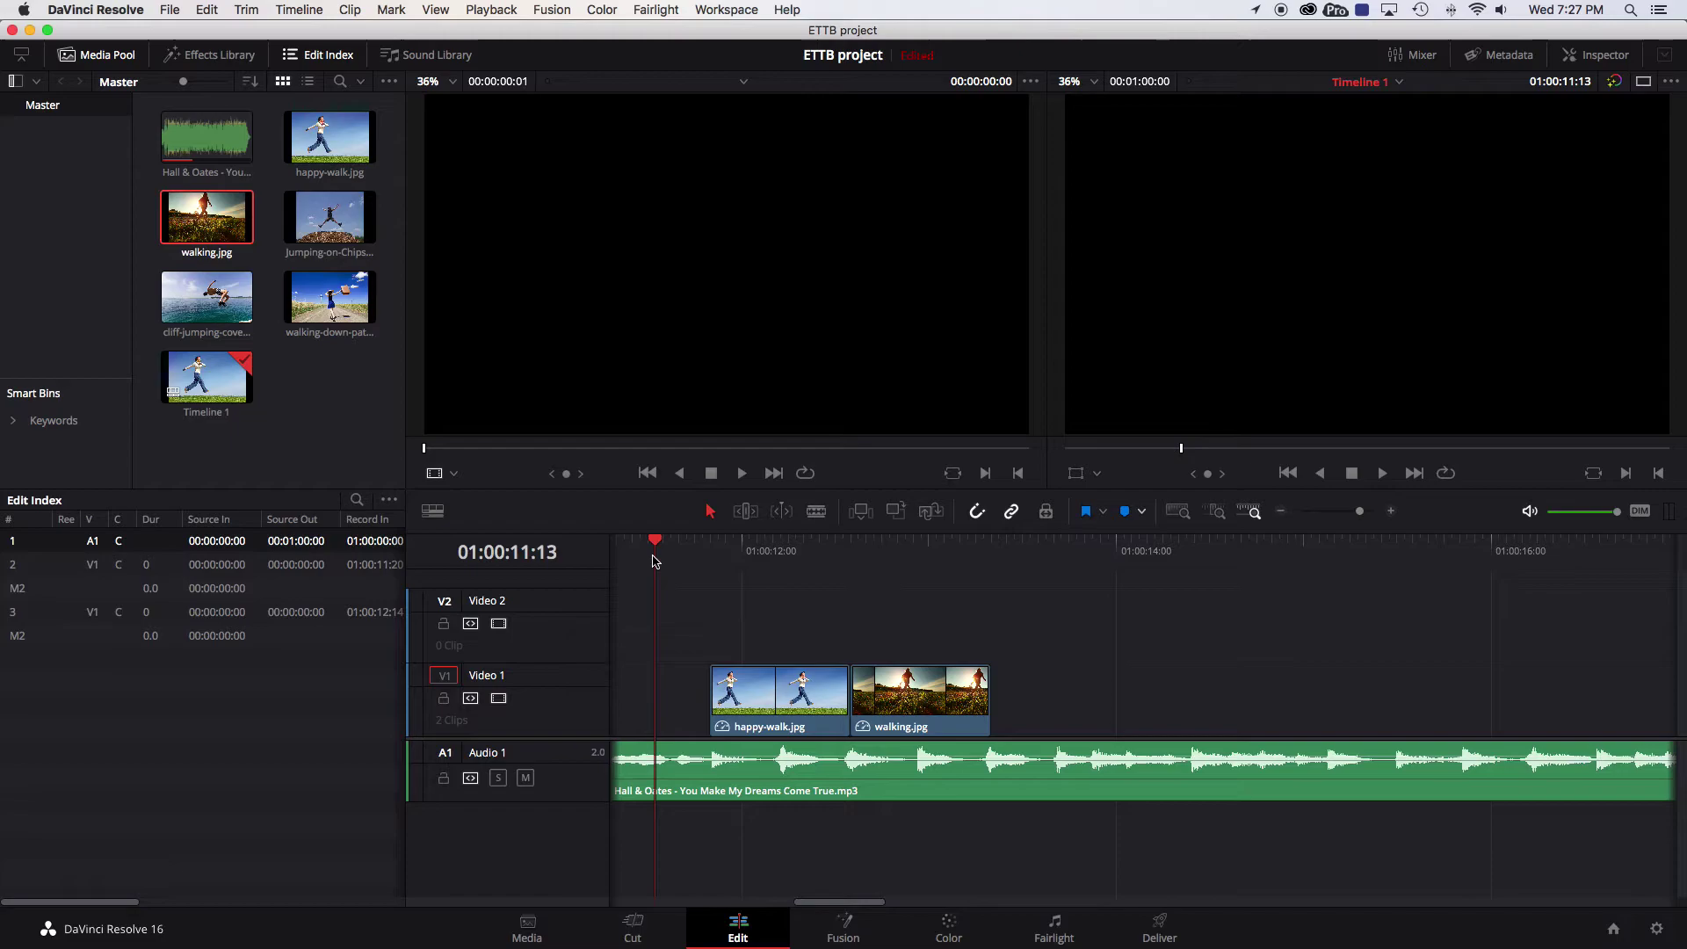
key("space")
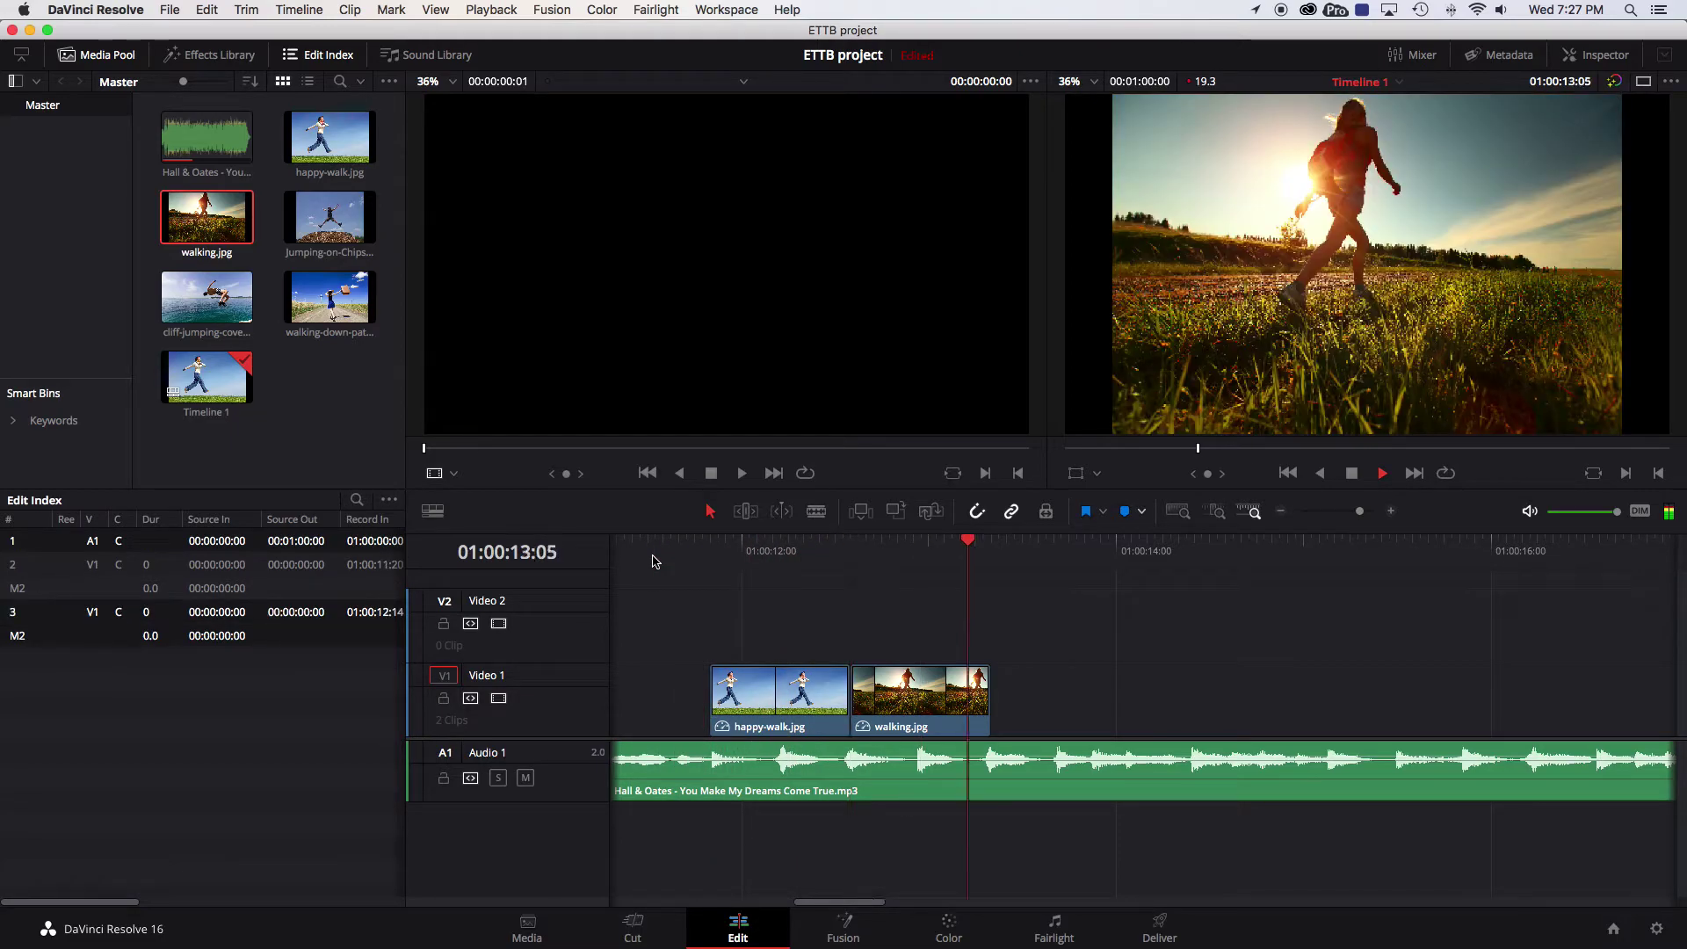
key("space")
mouse_move(890, 557)
left_mouse_down()
mouse_move(791, 557)
mouse_move(907, 559)
mouse_move(813, 555)
mouse_move(890, 555)
left_mouse_up()
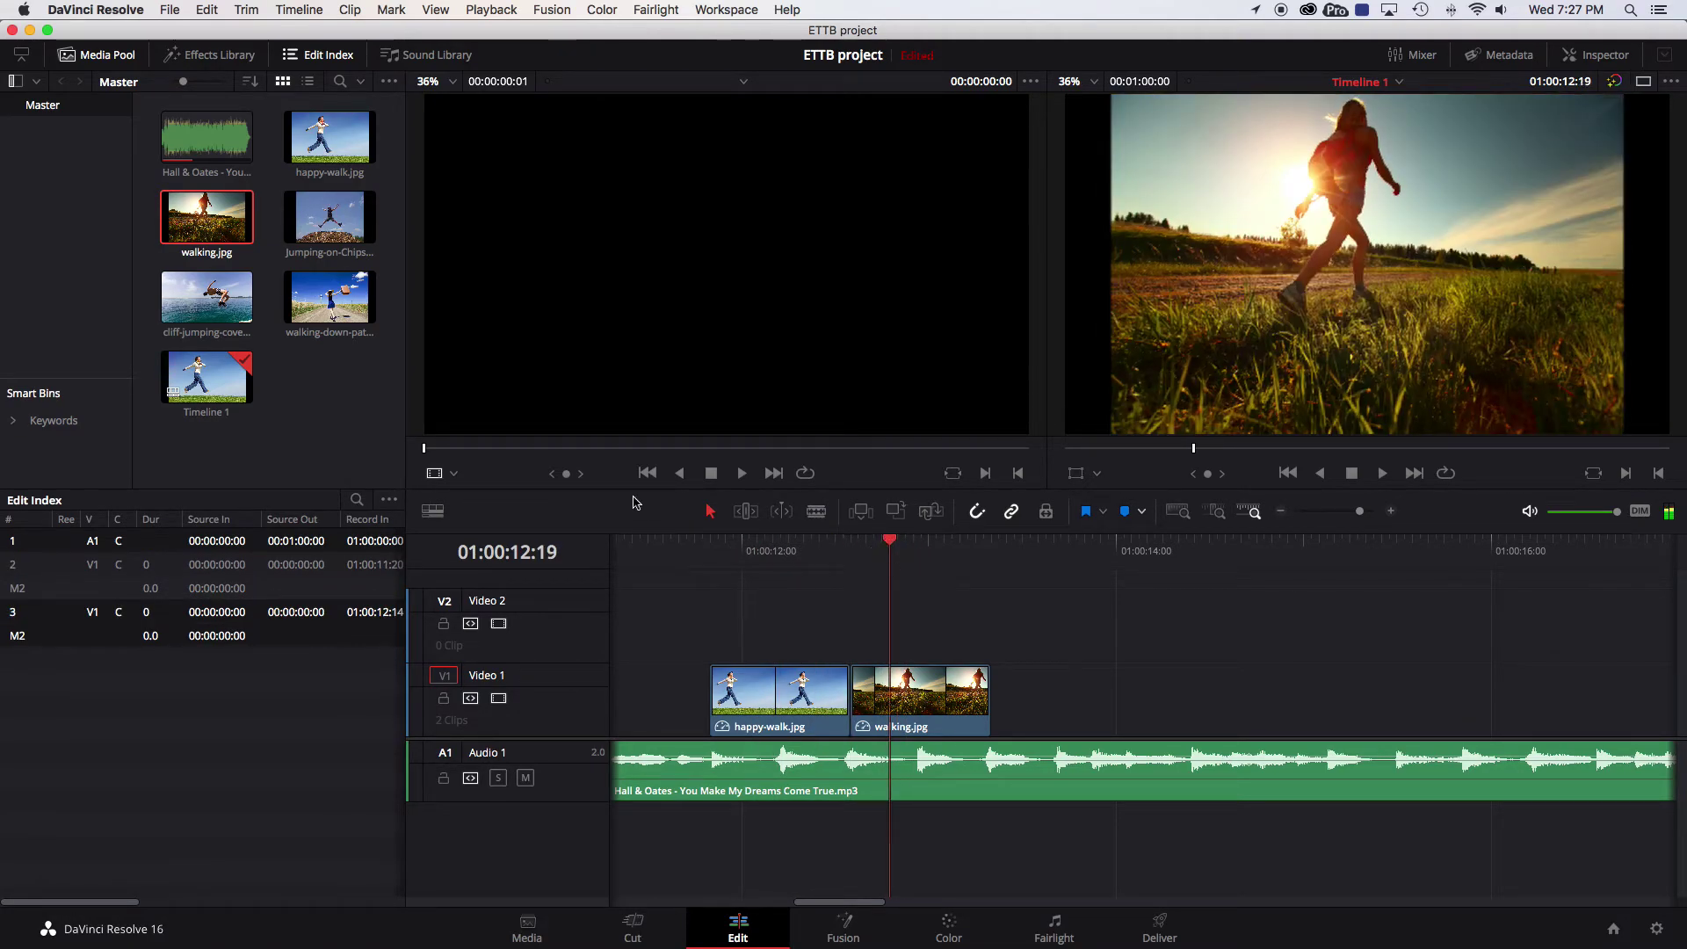
- Place the Jumping-on-Chips image directly after walking.jpg on Video 1 and cut off everything past 01:00:13:21 with the Blade tool
left_click(327, 234)
left_click_drag(314, 215, 995, 684)
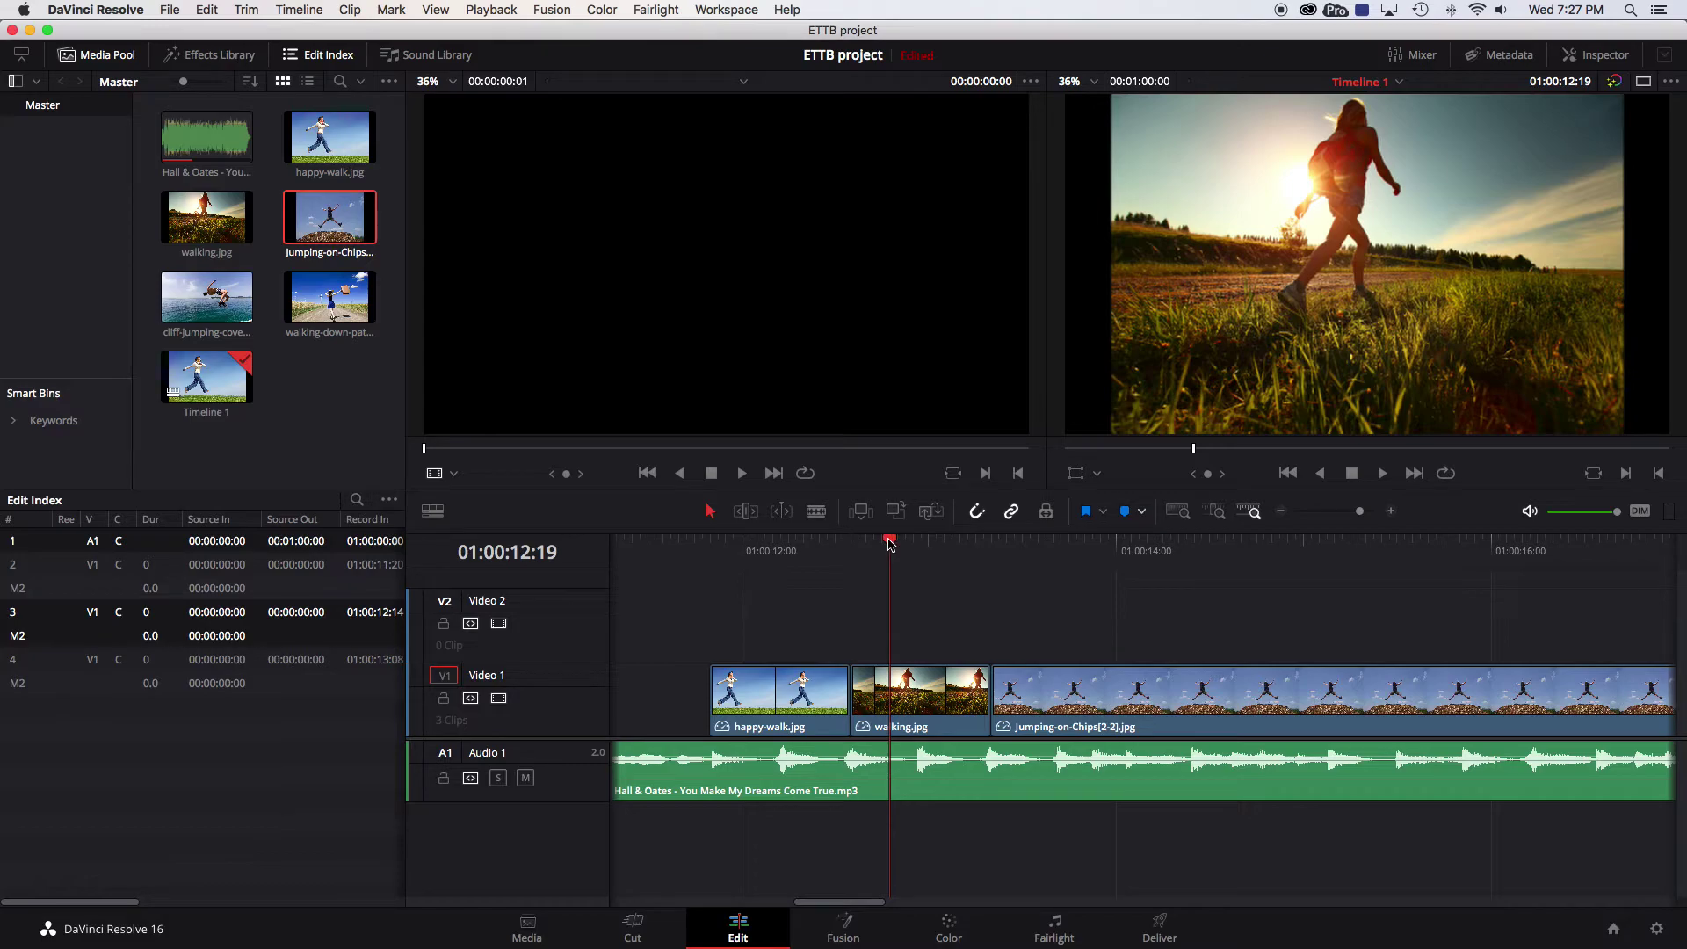
left_click_drag(891, 543, 1100, 557)
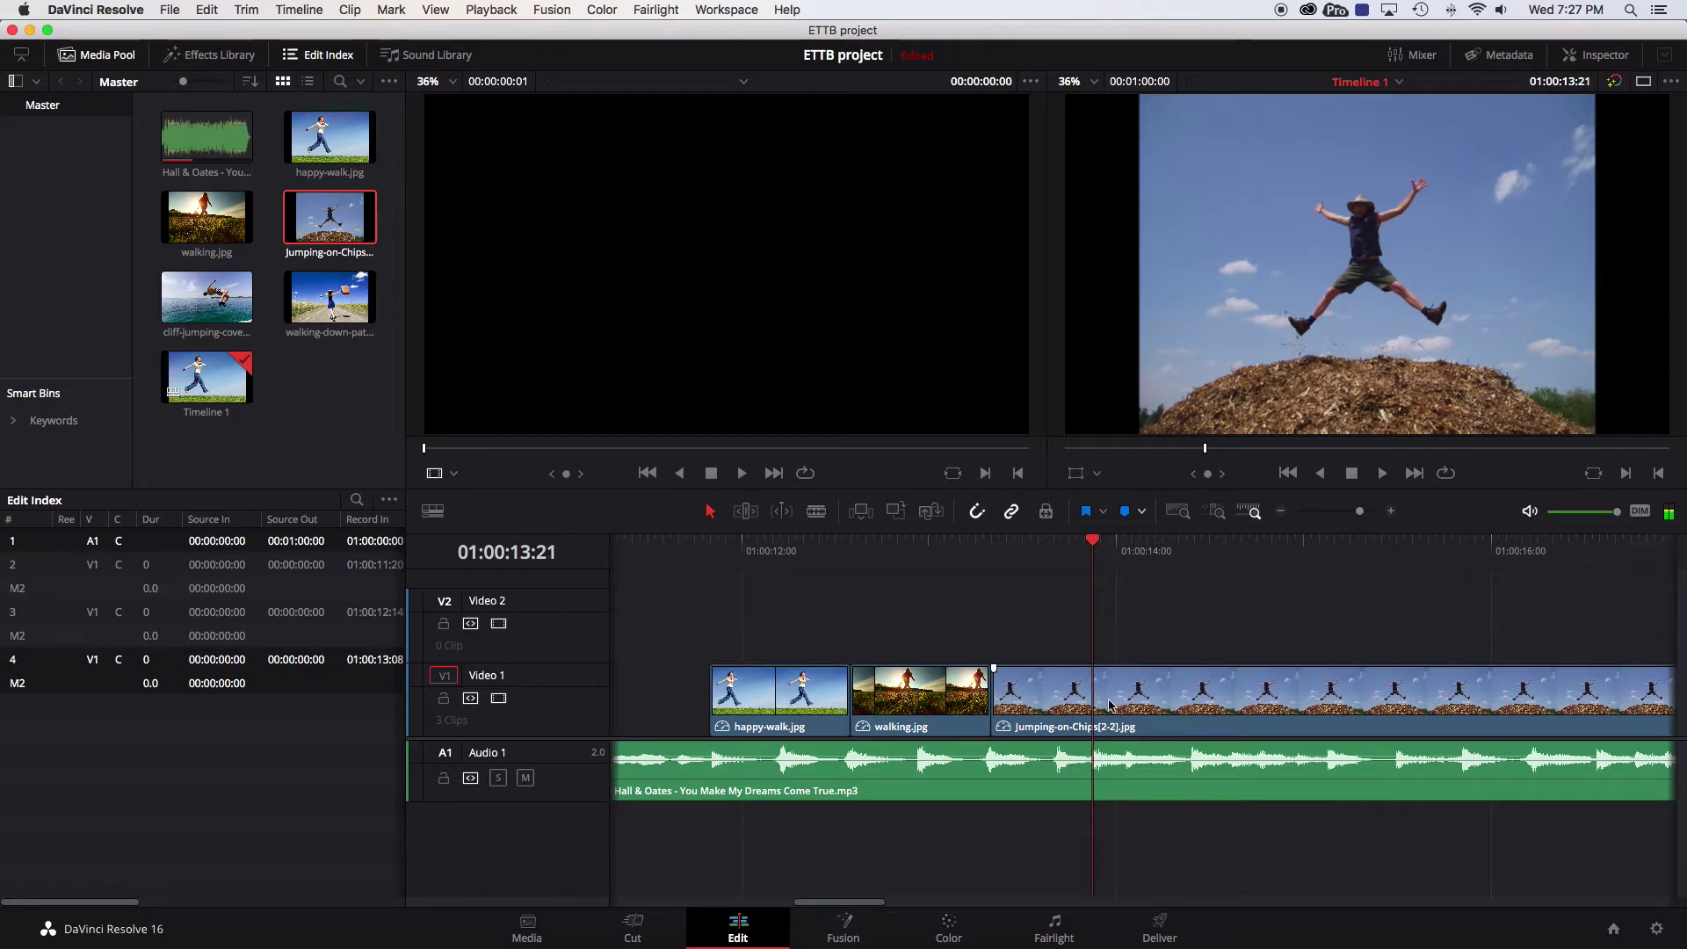
left_click(817, 511)
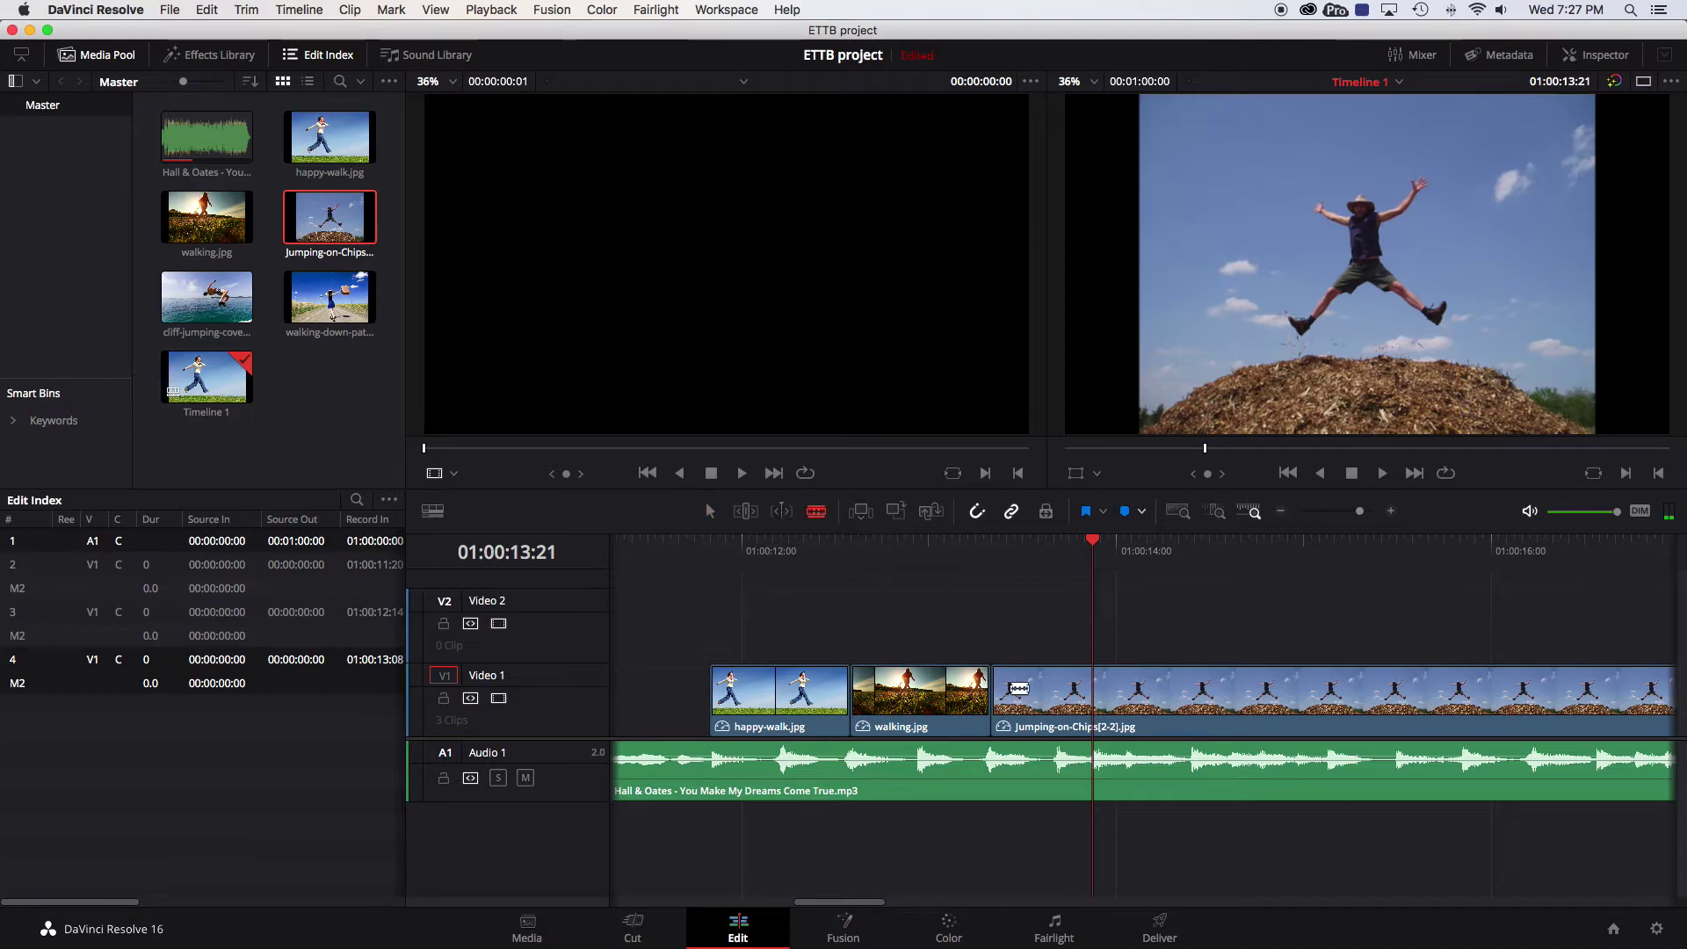
left_click(1091, 699)
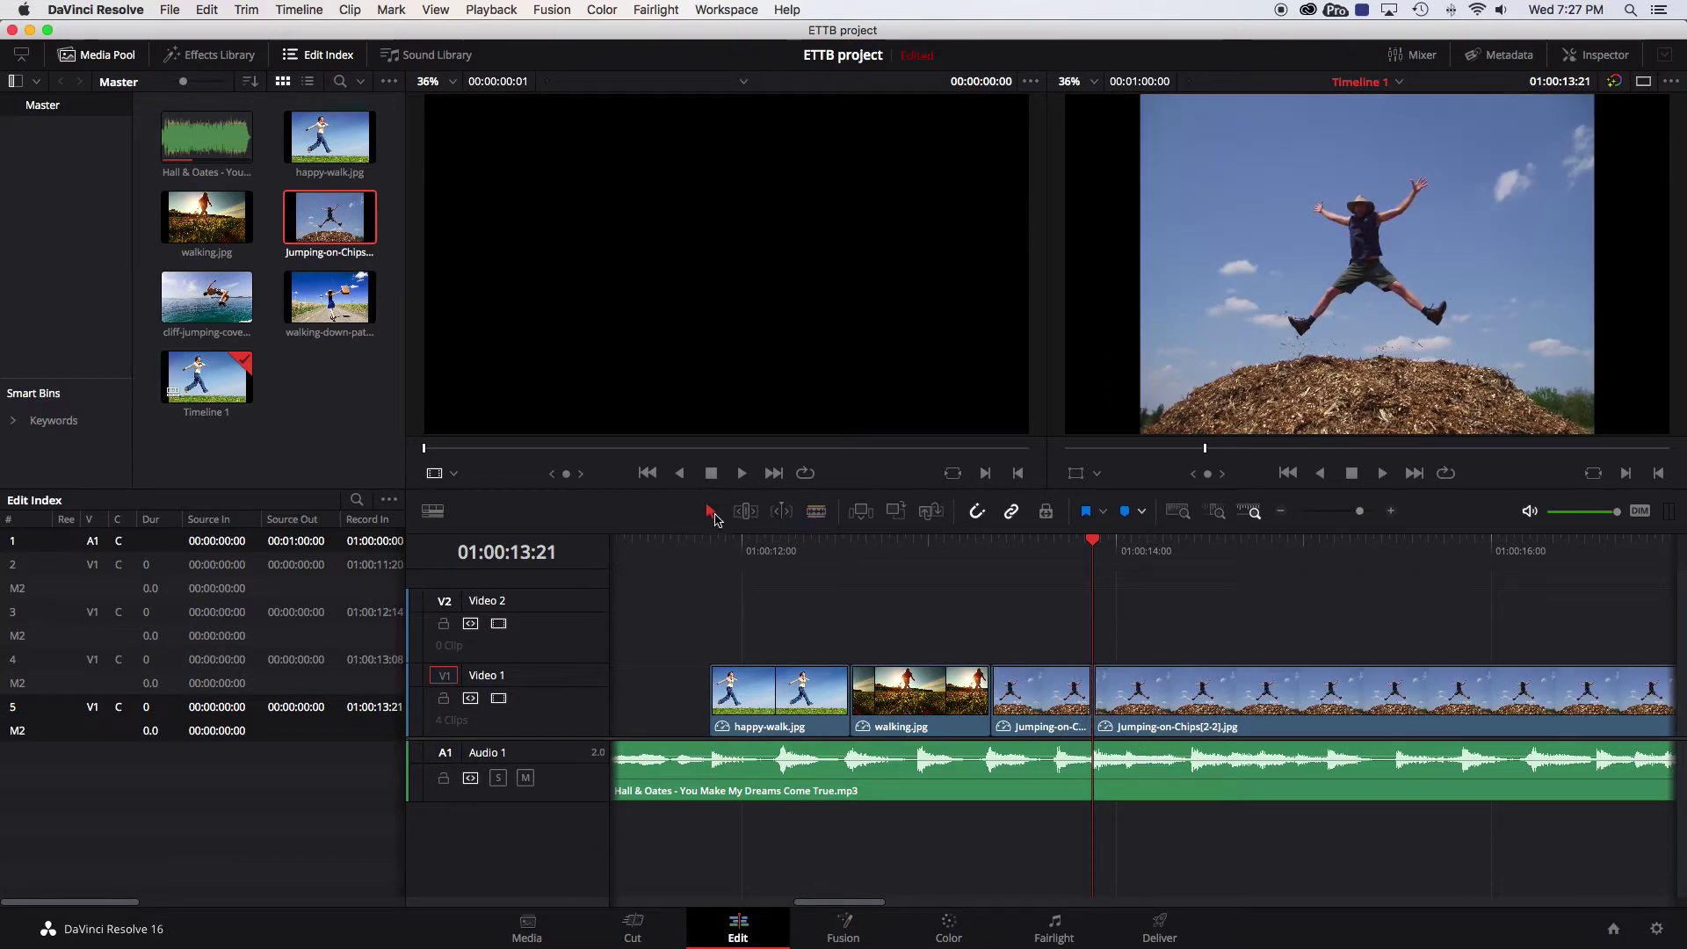
left_click(1204, 694)
key("Delete")
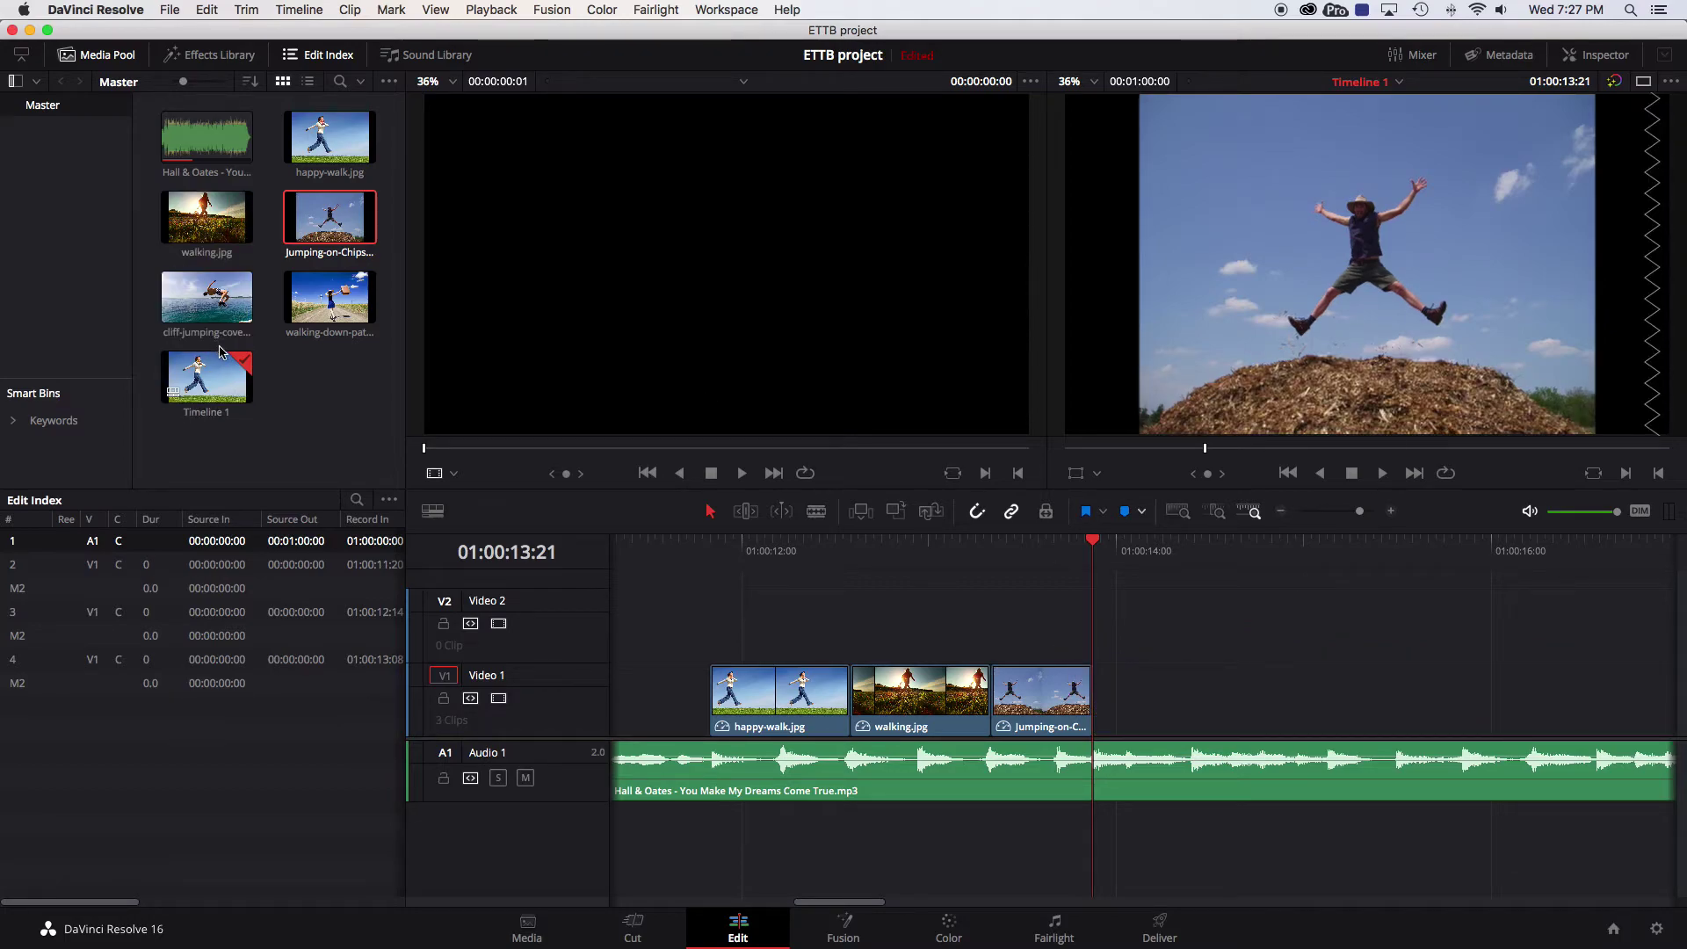
- Add walking-down-path-with-suitcase.jpg after the Jumping-on-Chips clip on Video 1 and cut off everything past 01:00:14:10 with the Blade tool
left_click_drag(312, 303, 1099, 692)
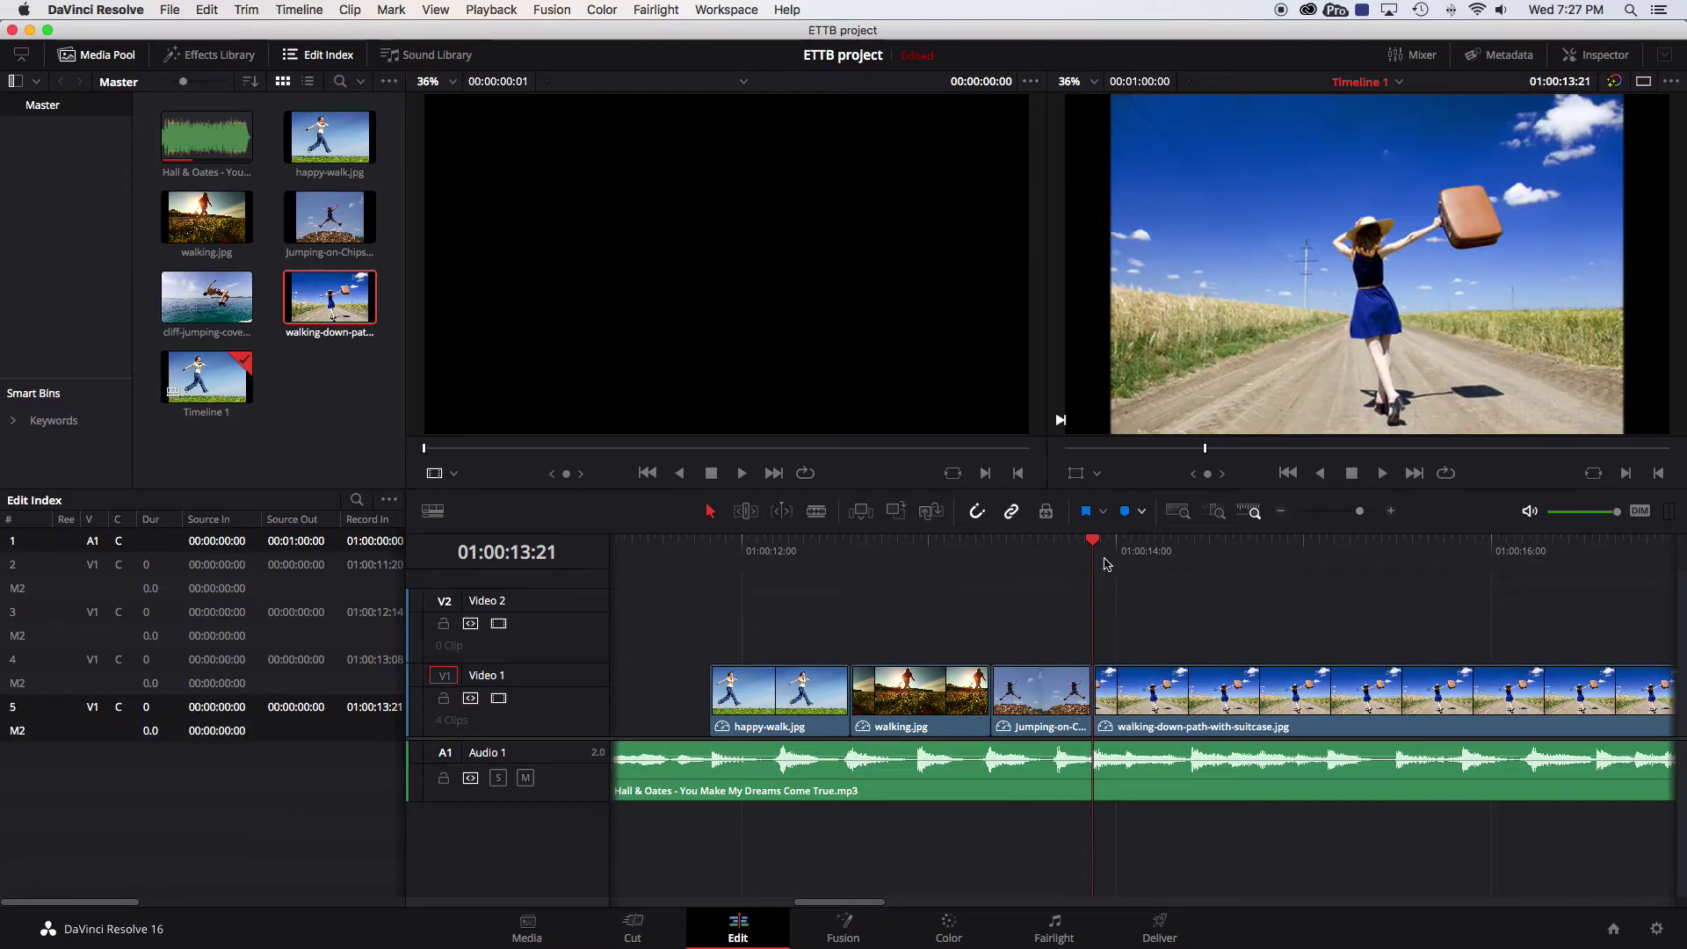
left_click_drag(1096, 545, 1194, 539)
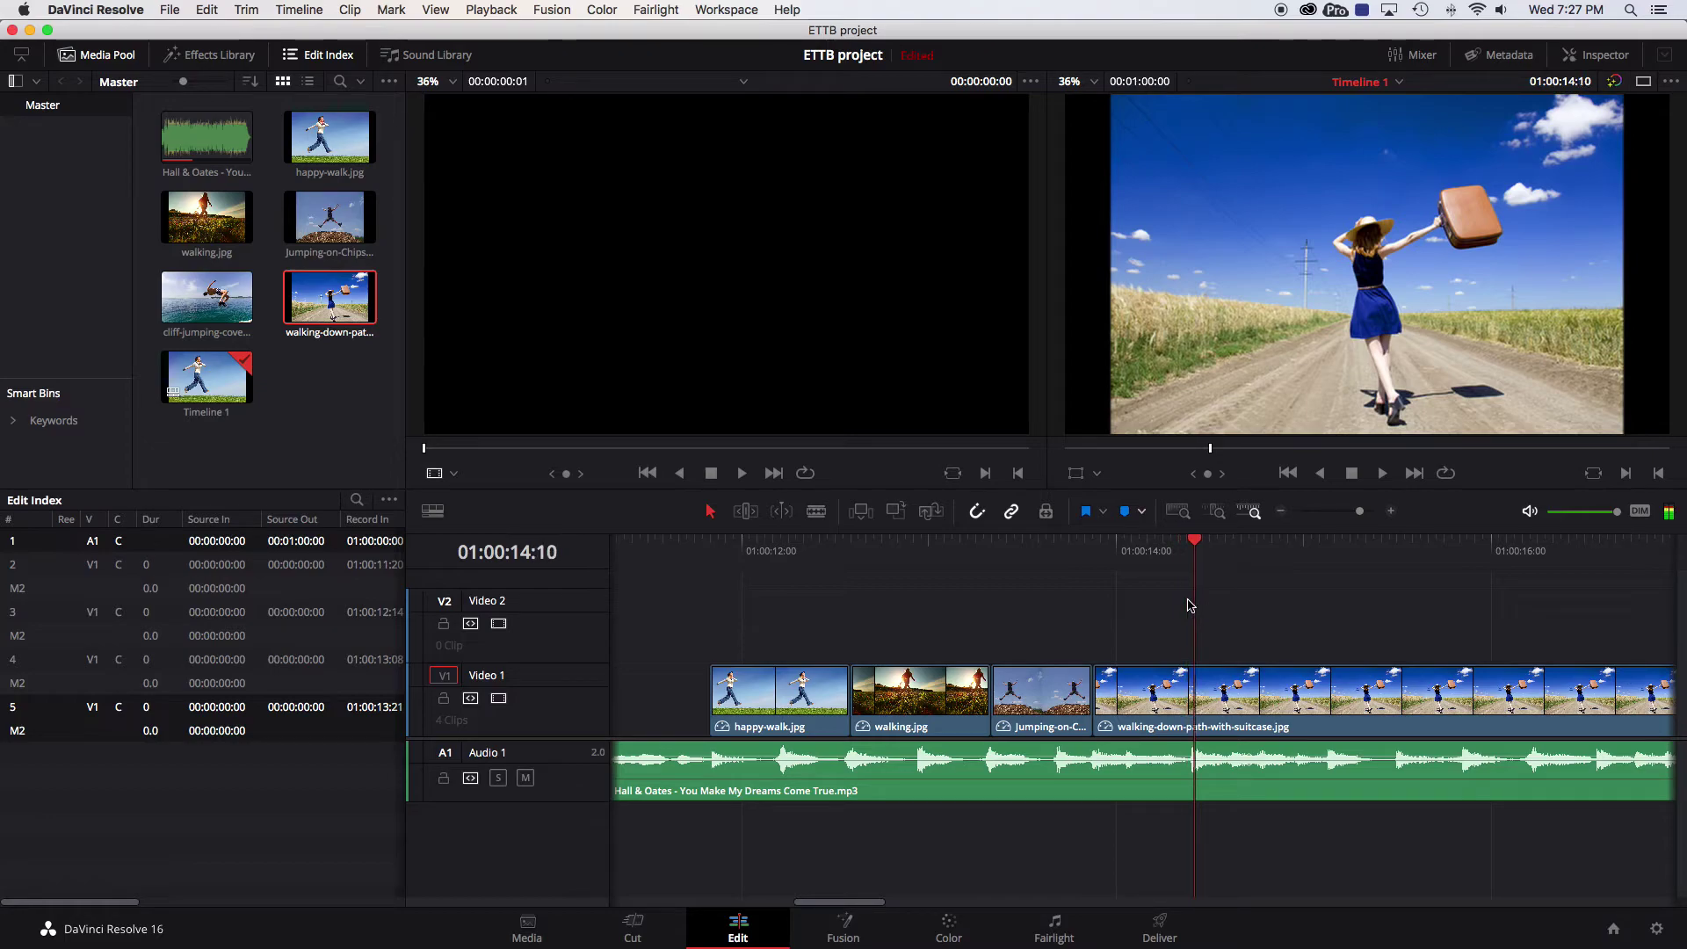
left_click(817, 511)
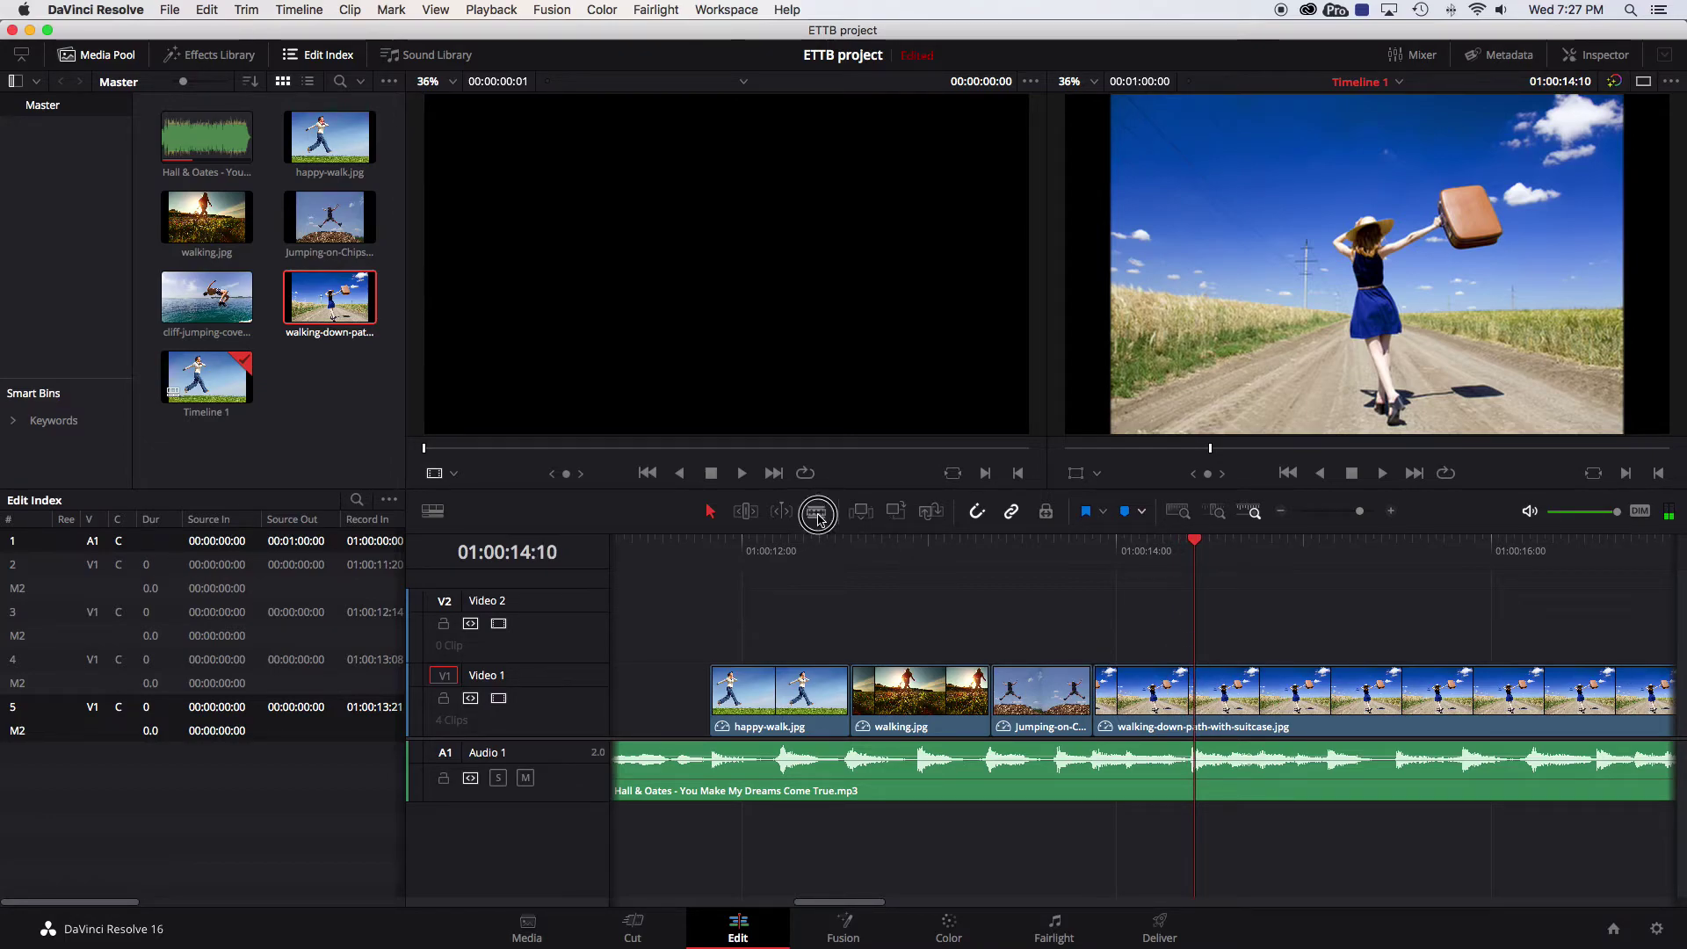
left_click(1198, 685)
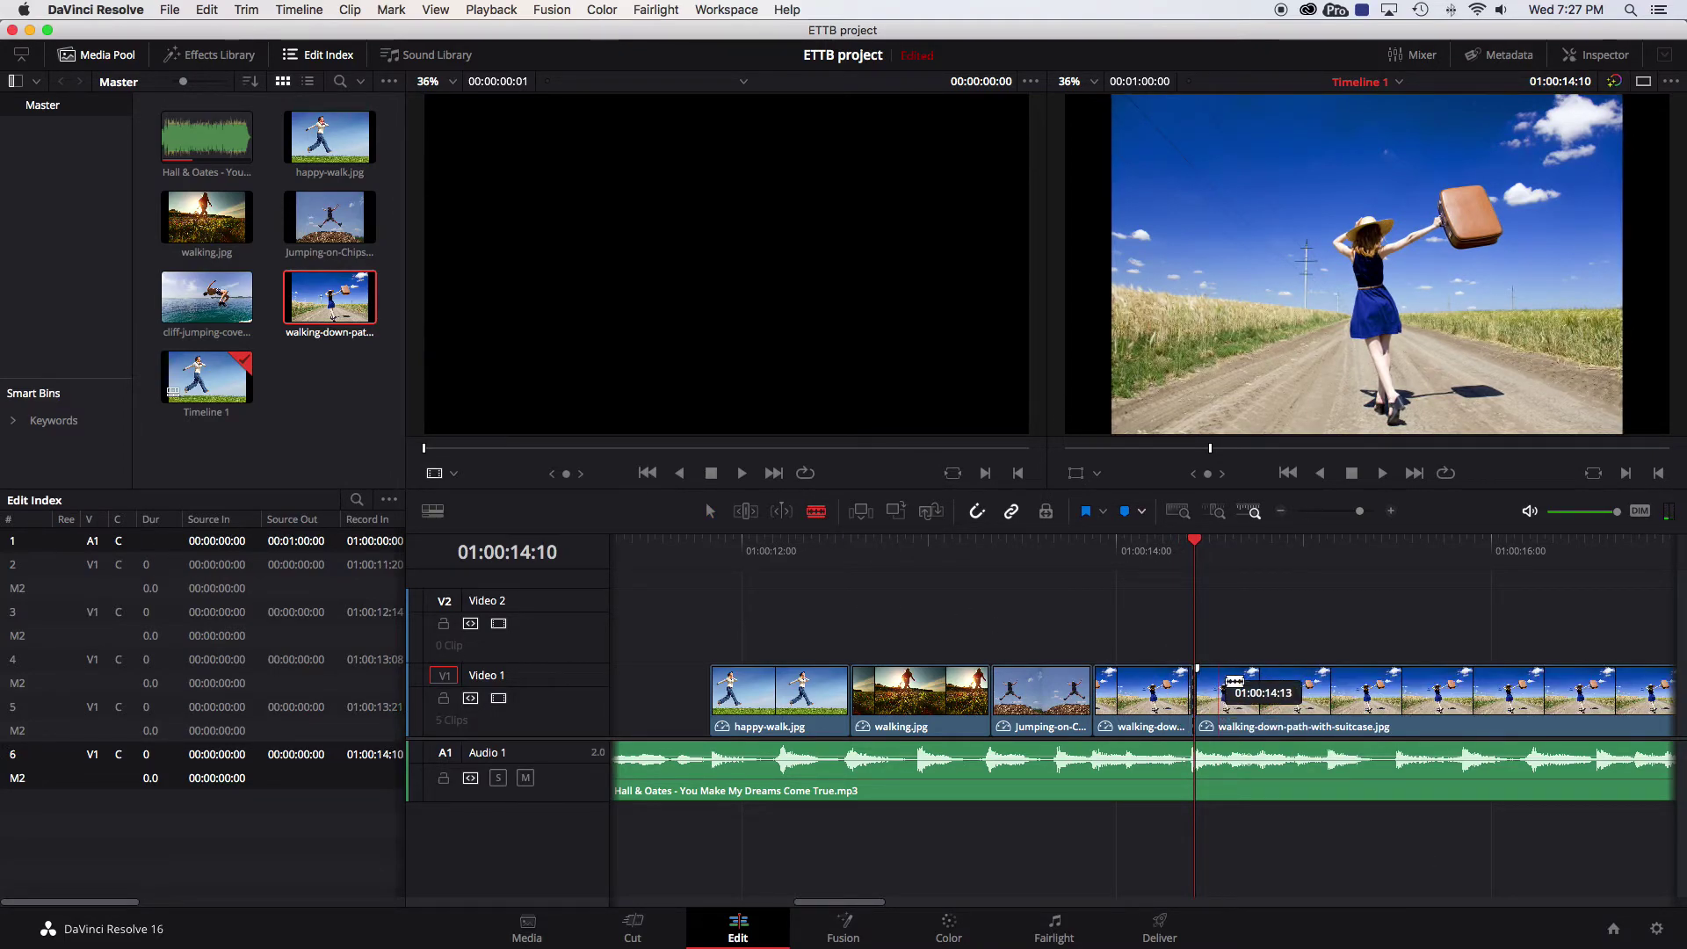
key("a")
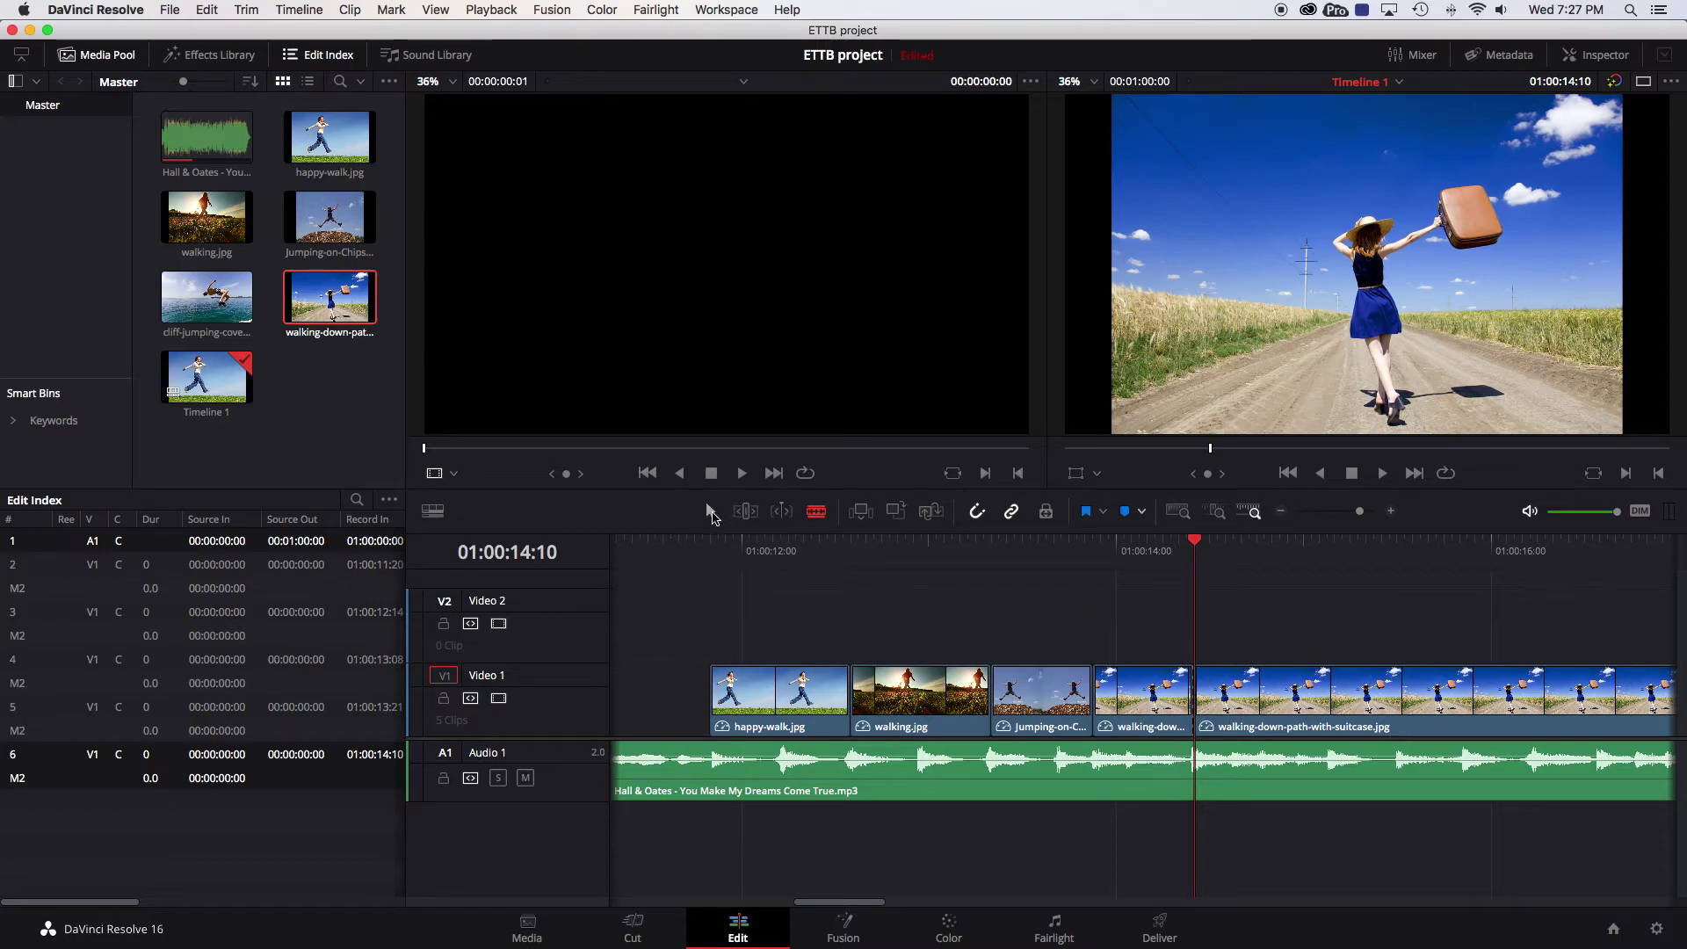
left_click(1282, 693)
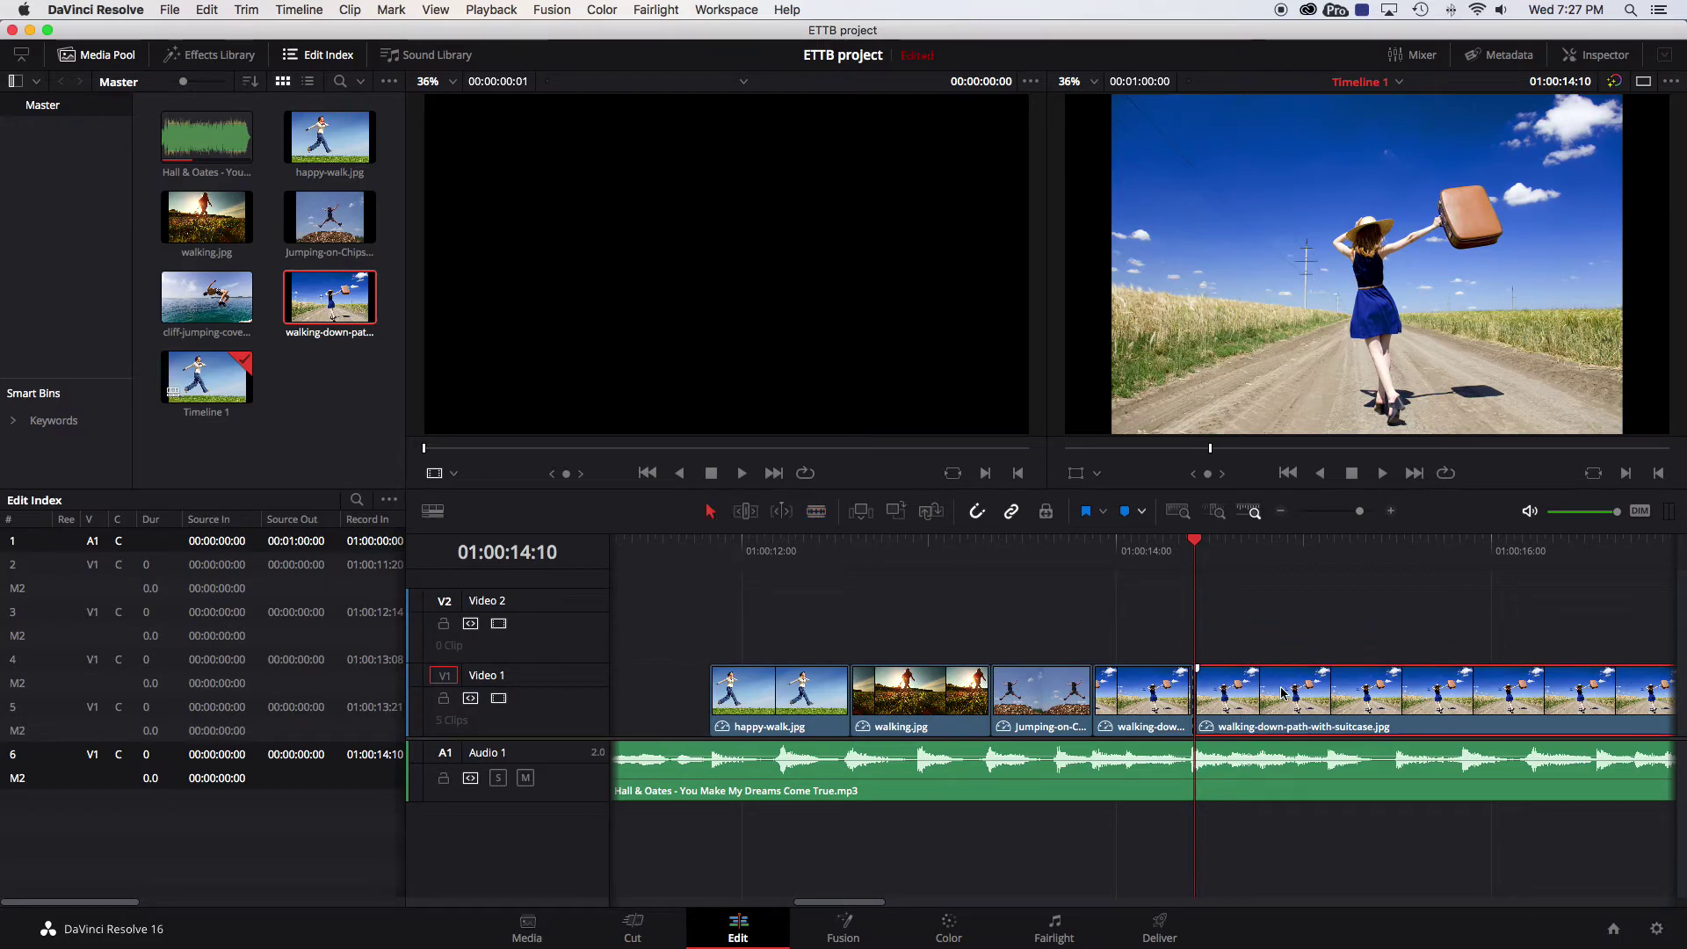
key("Delete")
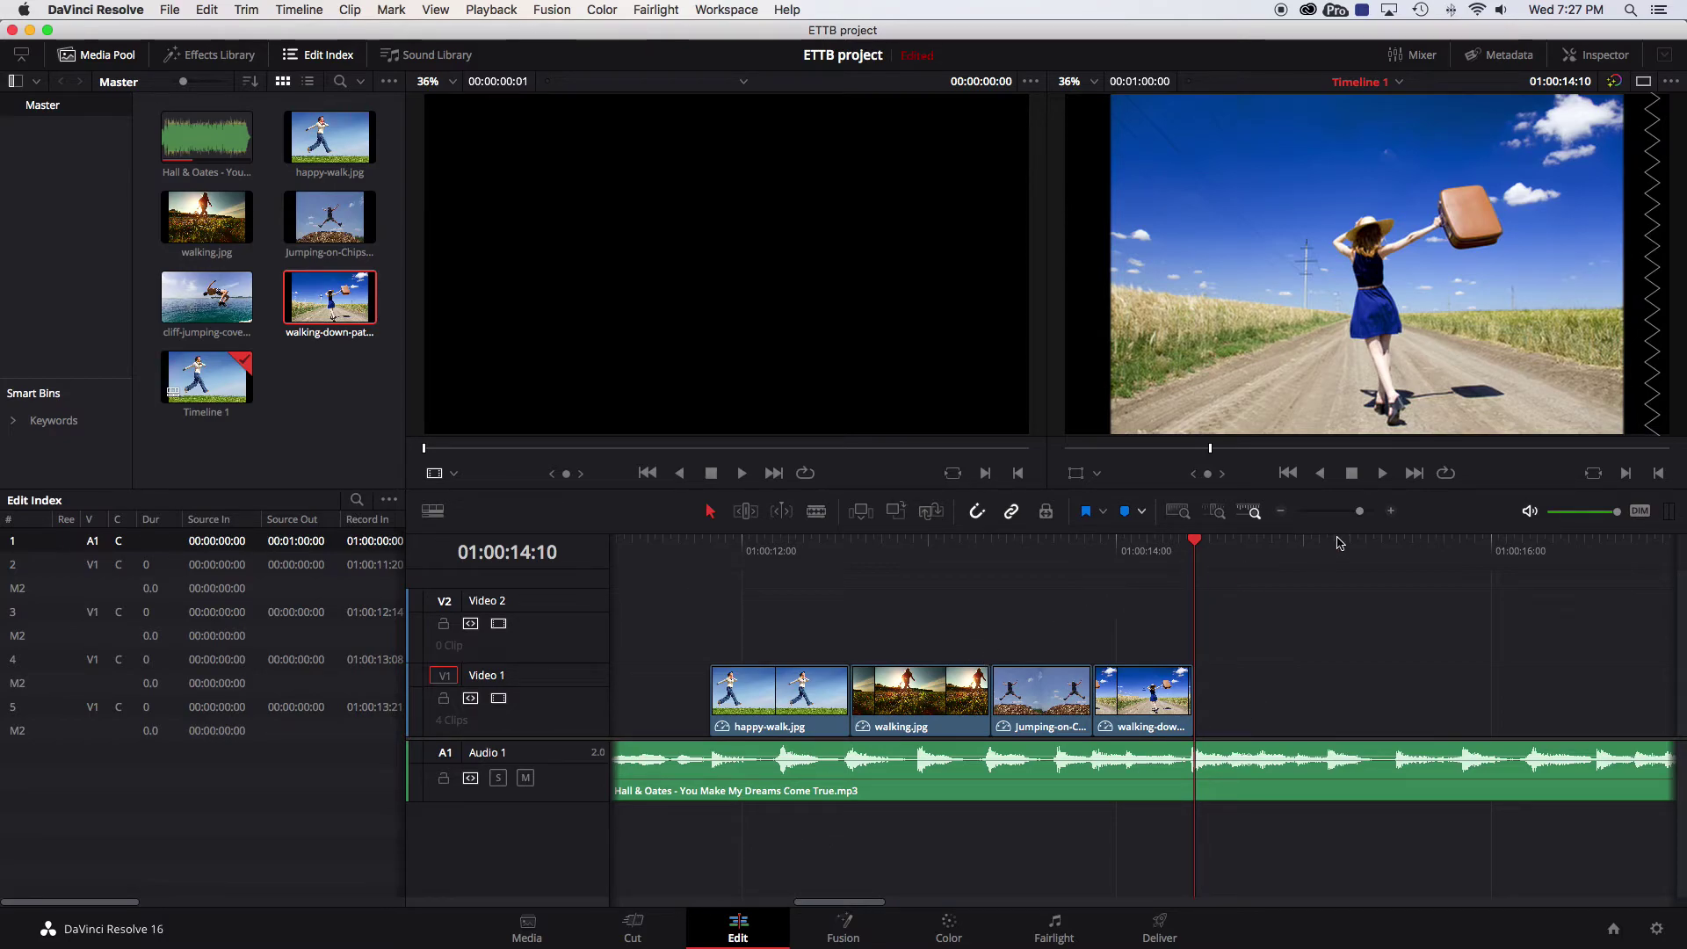
- Play back the whole four-image sequence from 01:00:11:05 to check its timing against the song
left_click(1281, 513)
left_click(1281, 513)
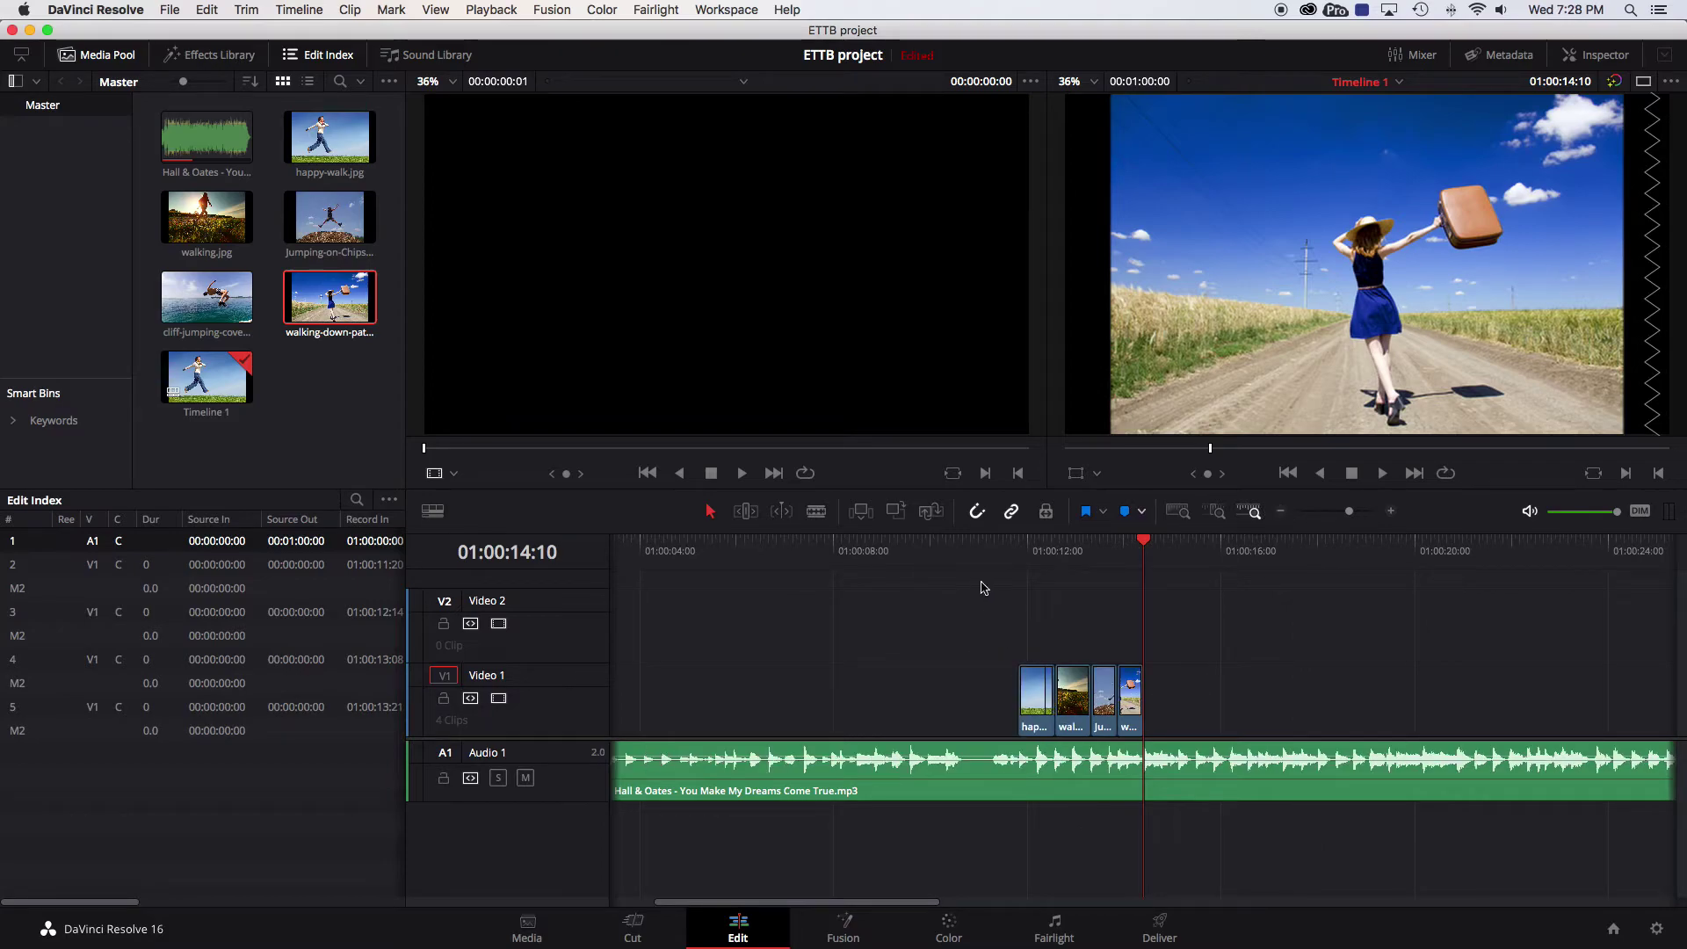
left_click_drag(896, 563, 988, 564)
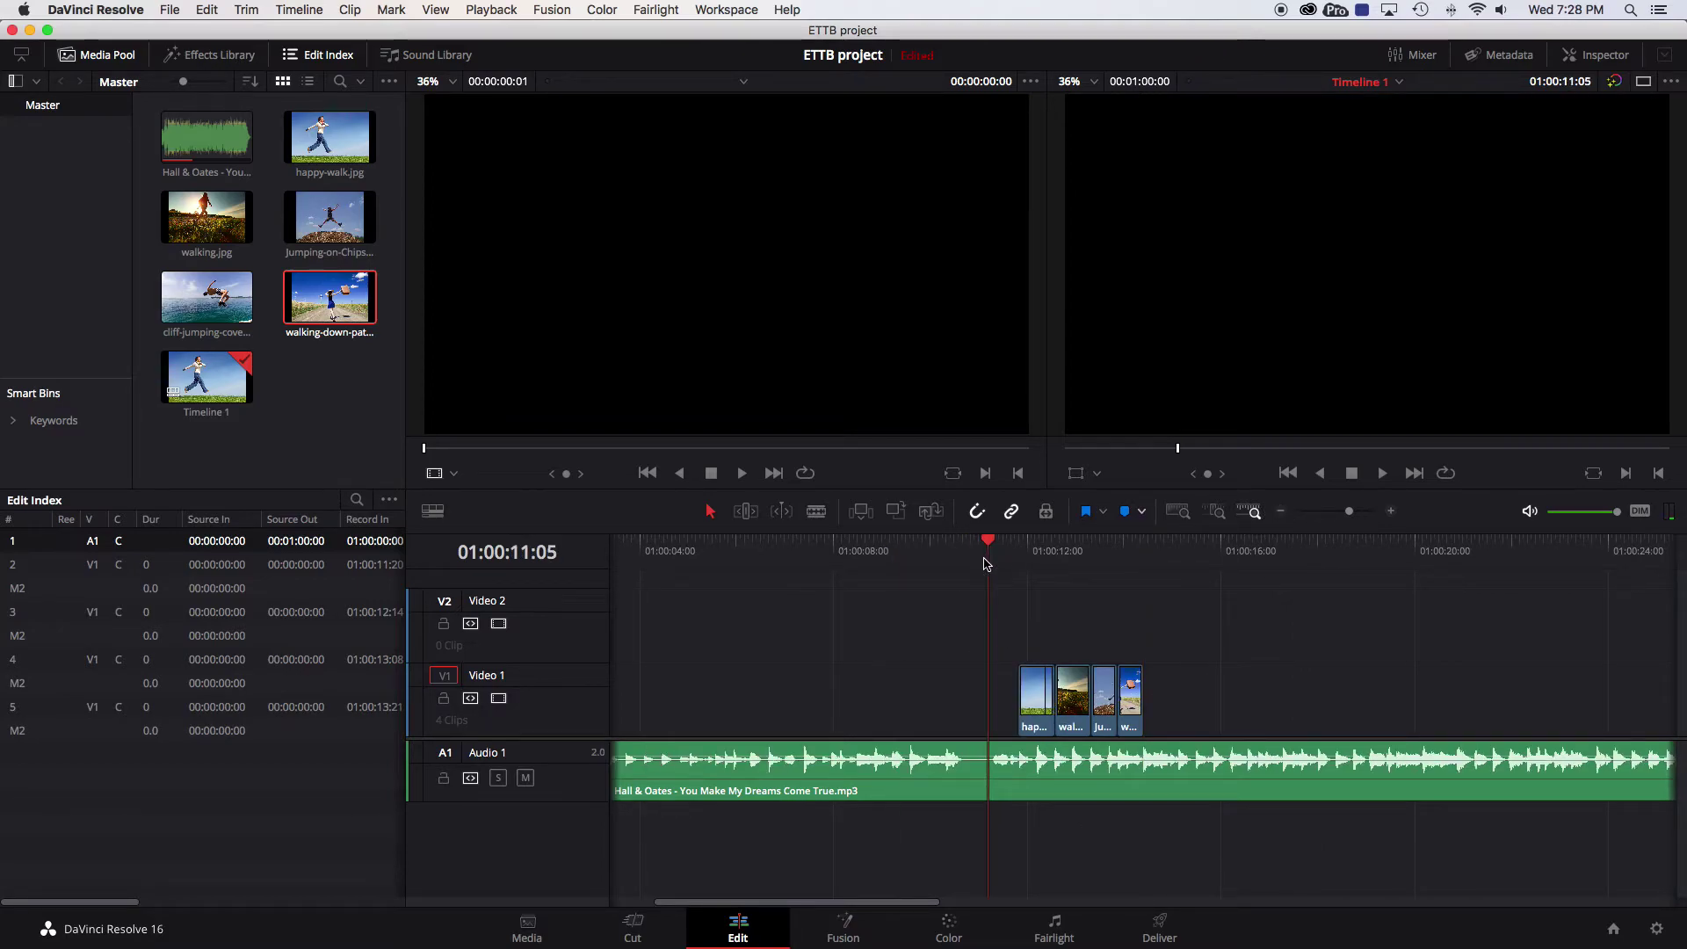
left_click(1384, 475)
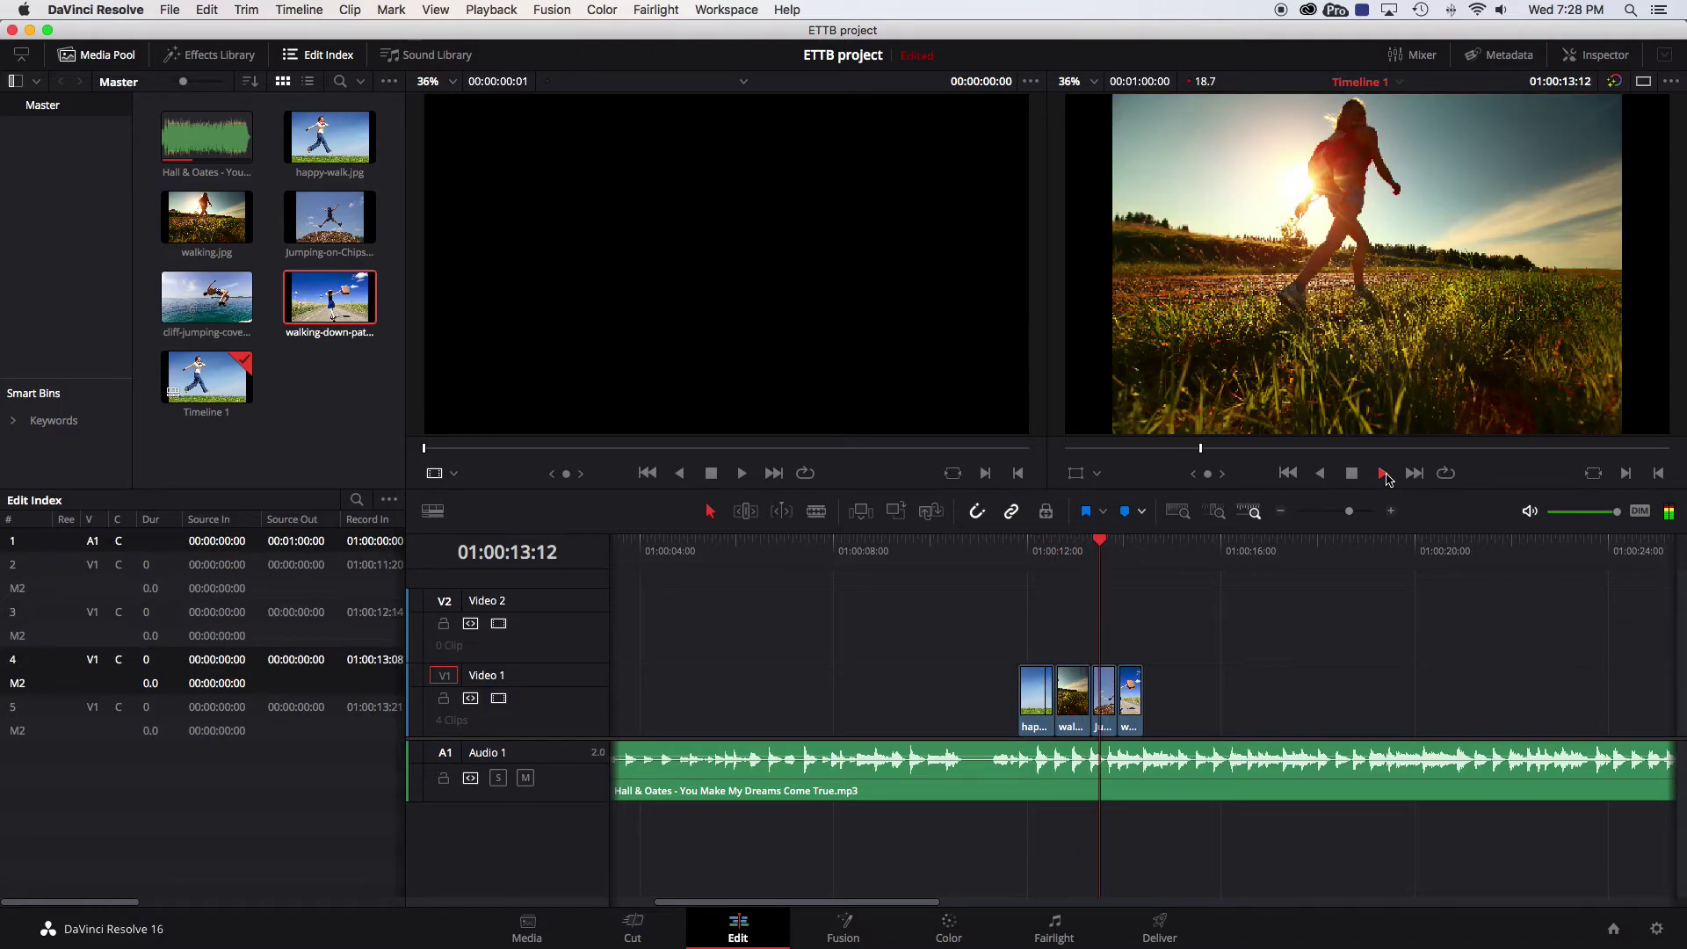
left_click(1352, 473)
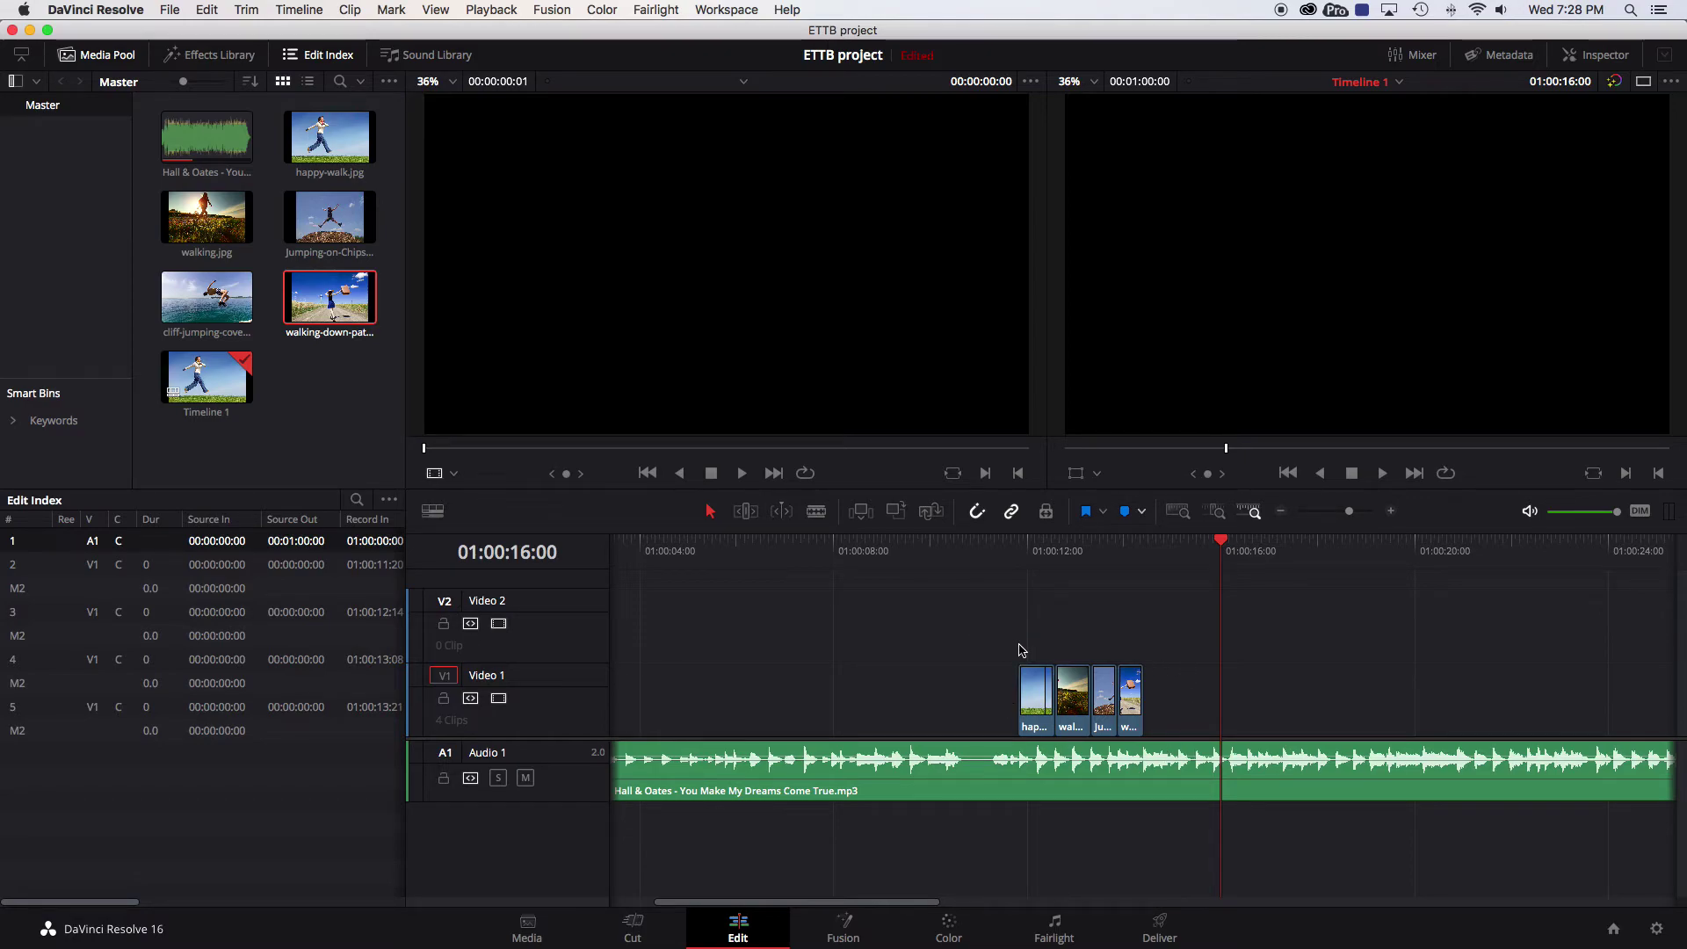
left_click(491, 10)
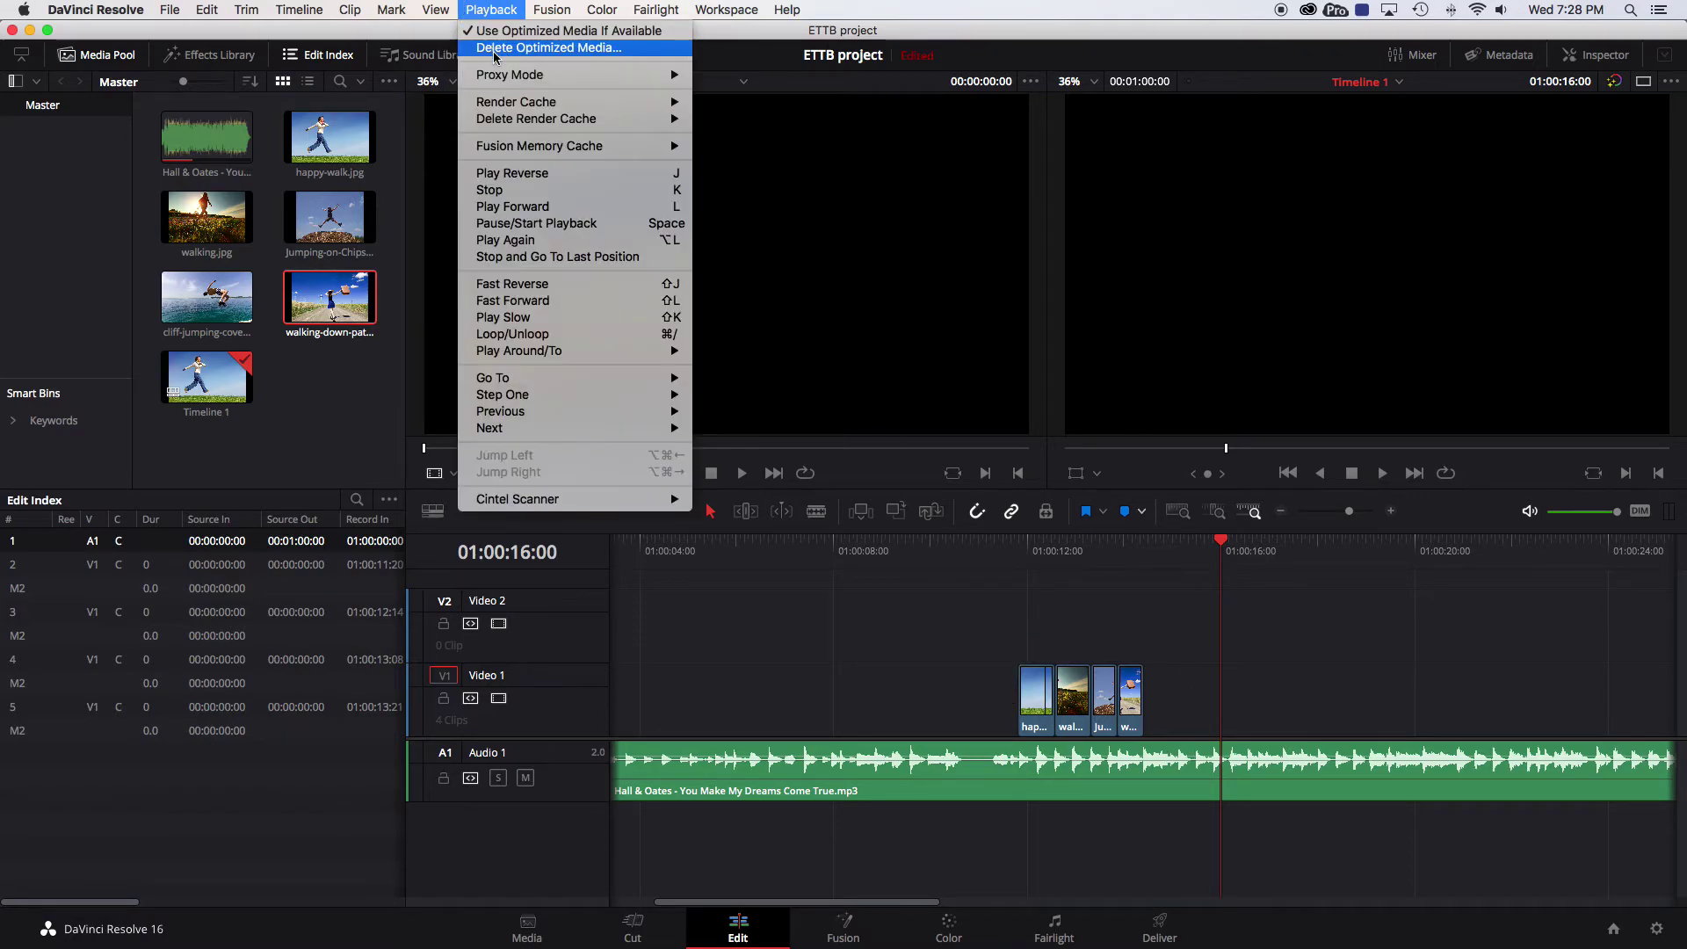
mouse_move(495, 77)
left_click(492, 10)
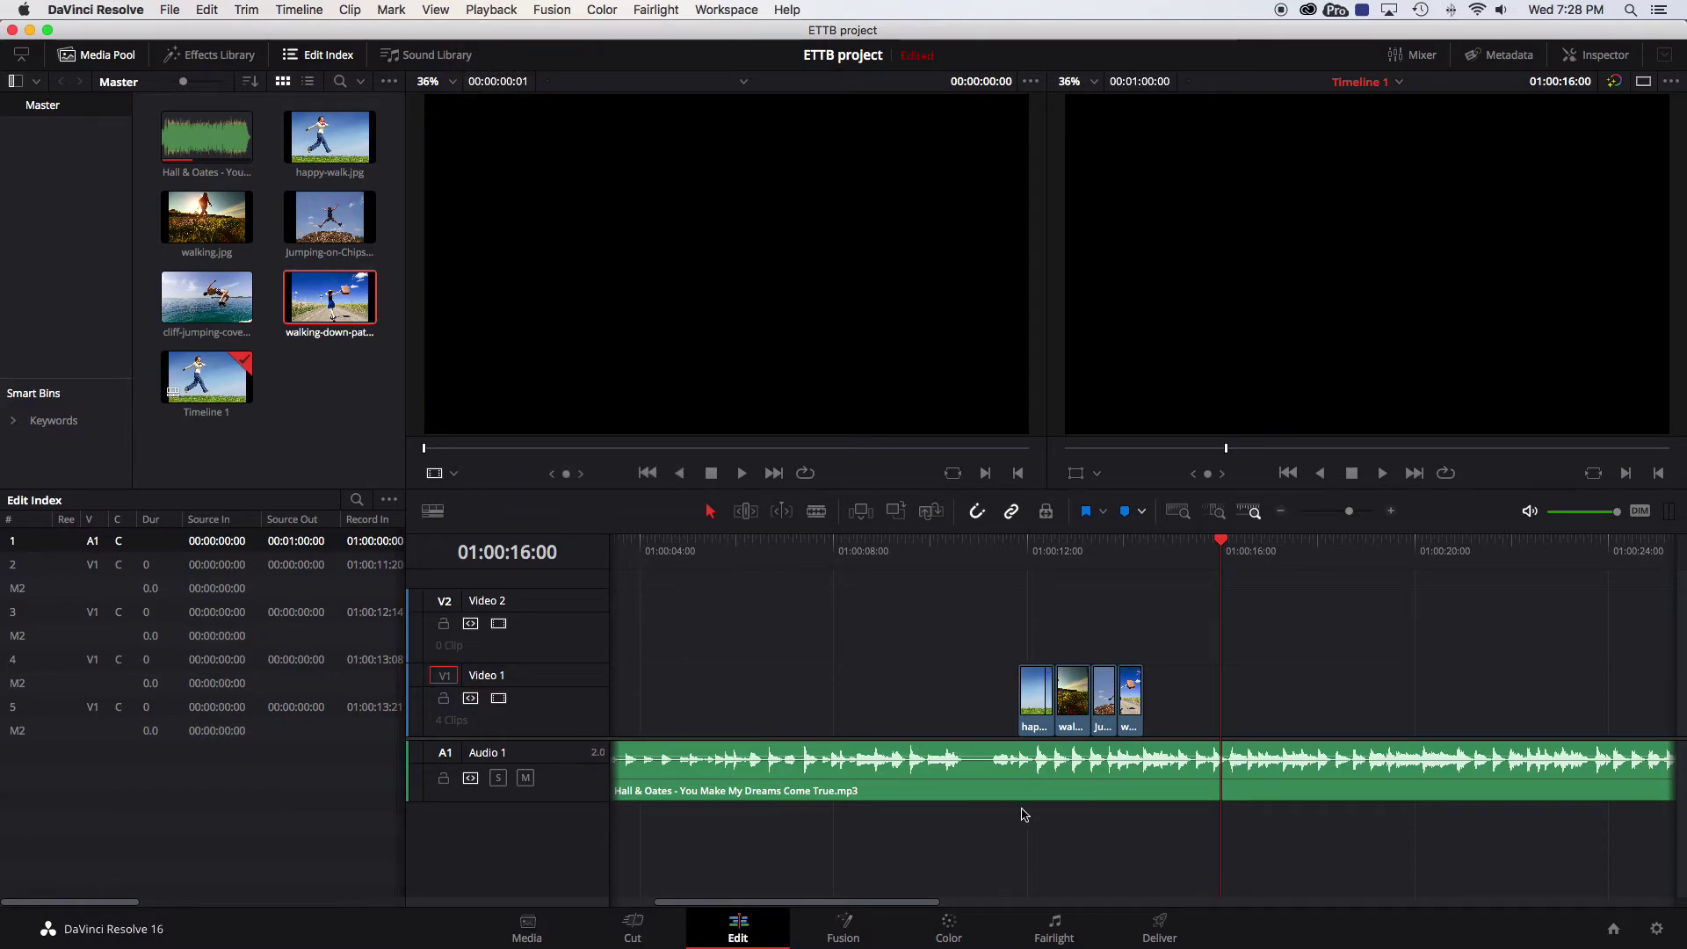
- Move the walking.jpg clip up to Video 2, starting at 01:00:12:05 so that it overlaps the happy-walk.jpg clip
left_click_drag(1227, 545, 1038, 545)
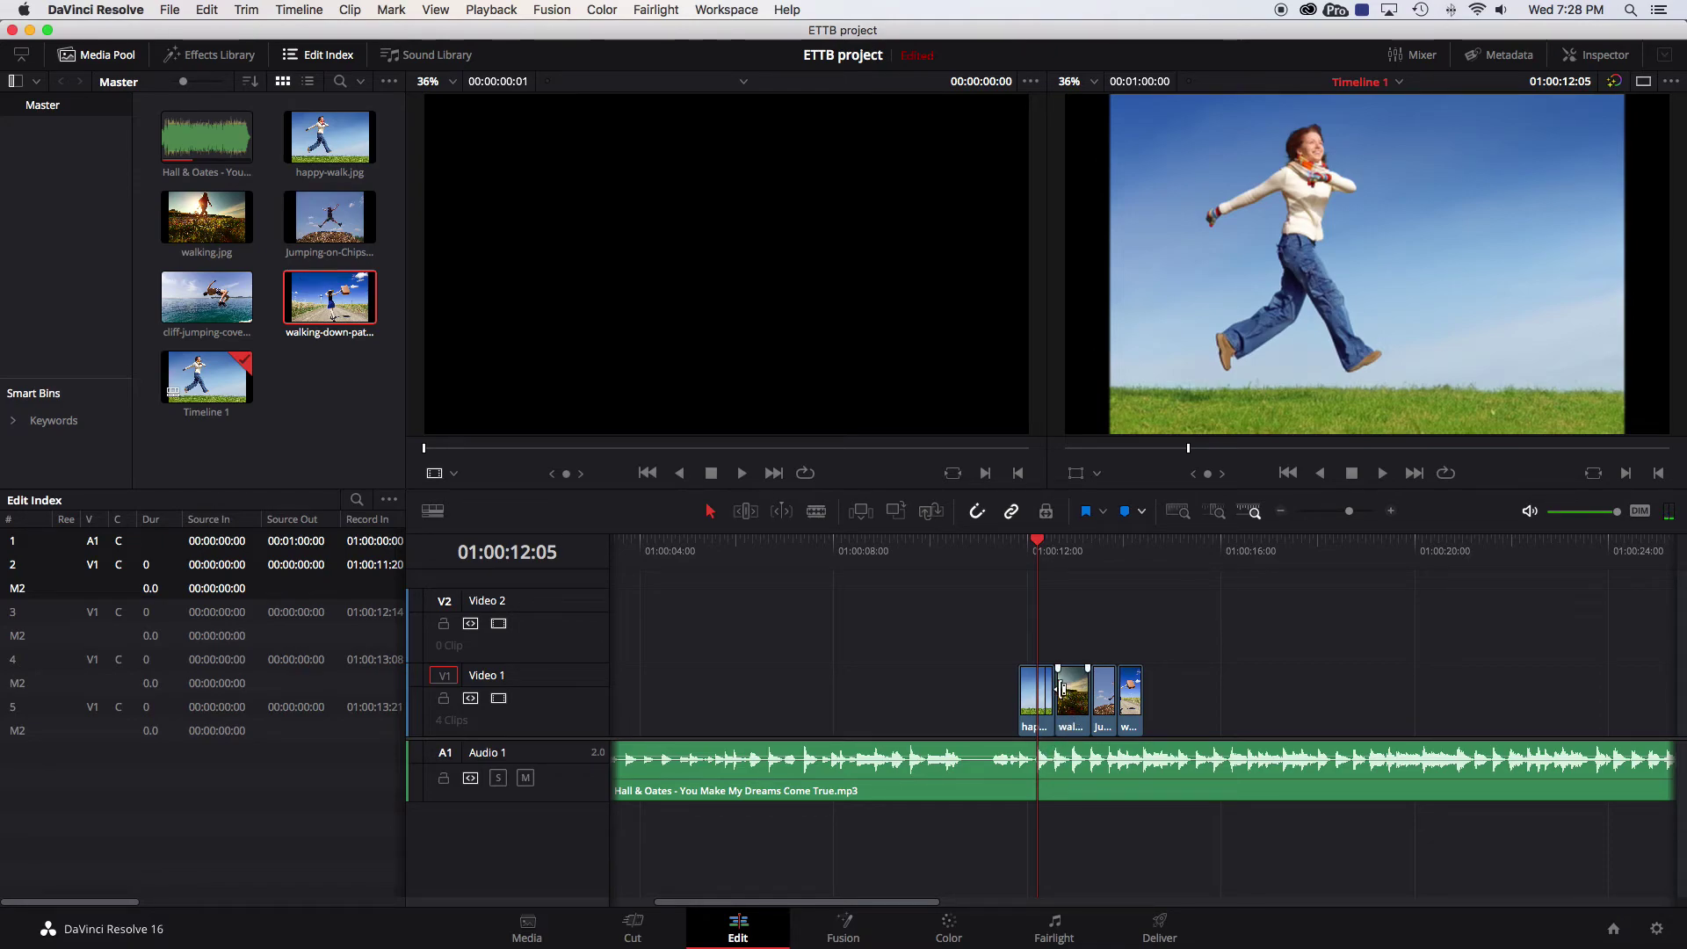
scroll(1064, 688, "up", 5)
scroll(1059, 695, "up", 3)
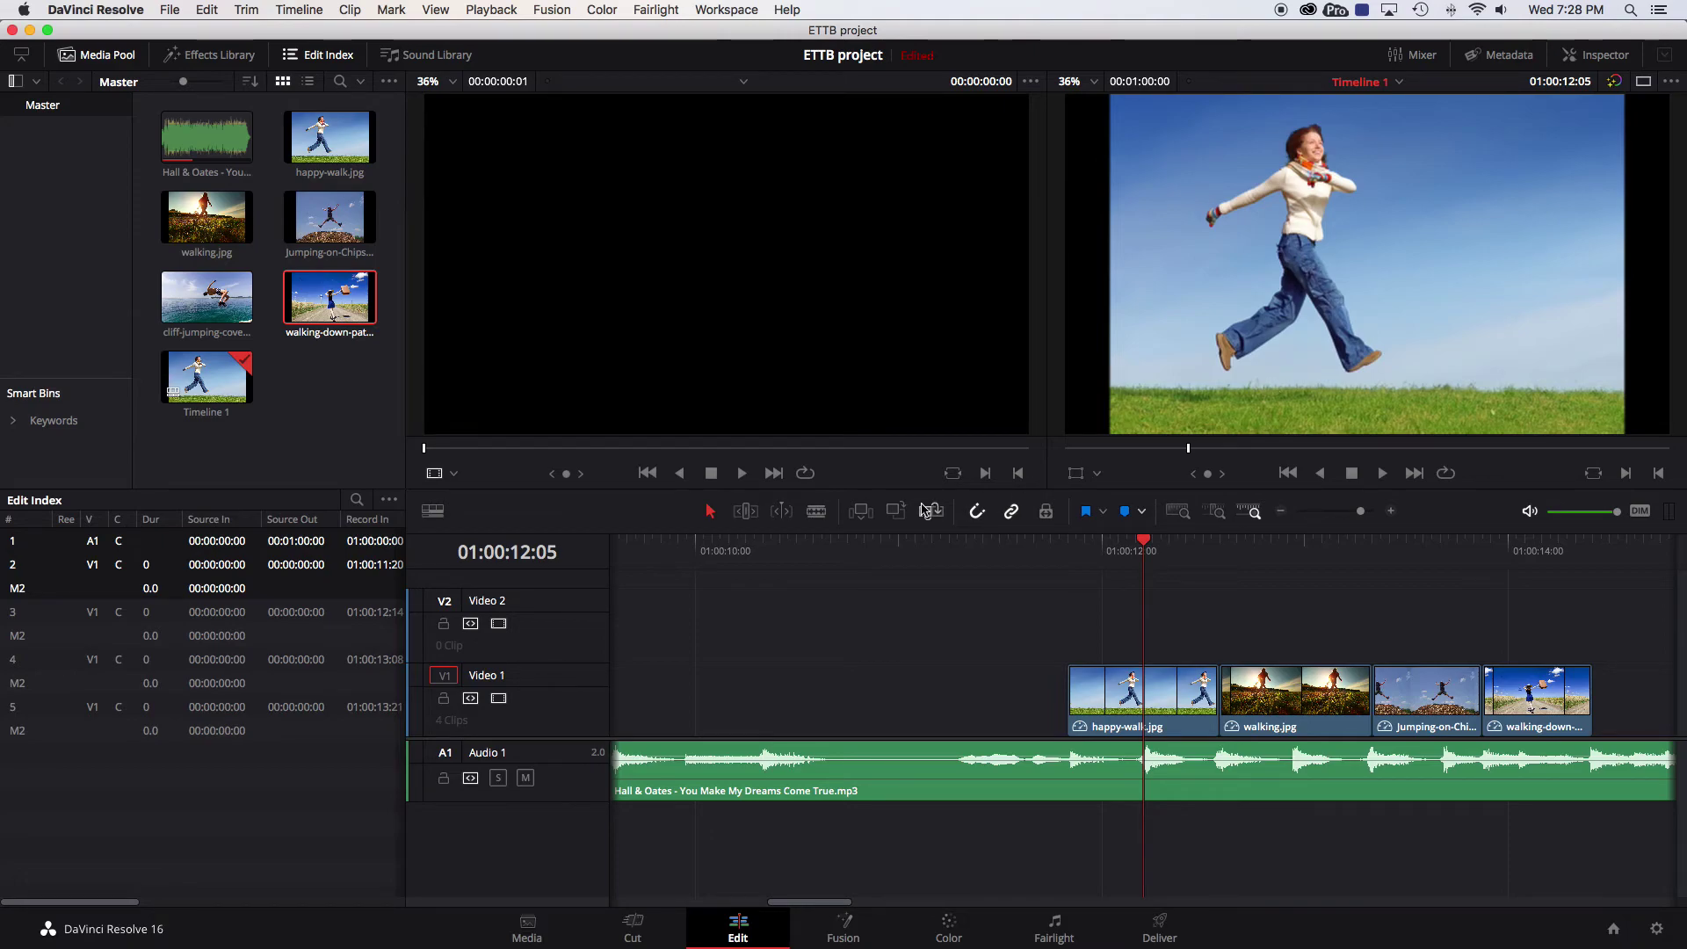
left_click(1291, 701)
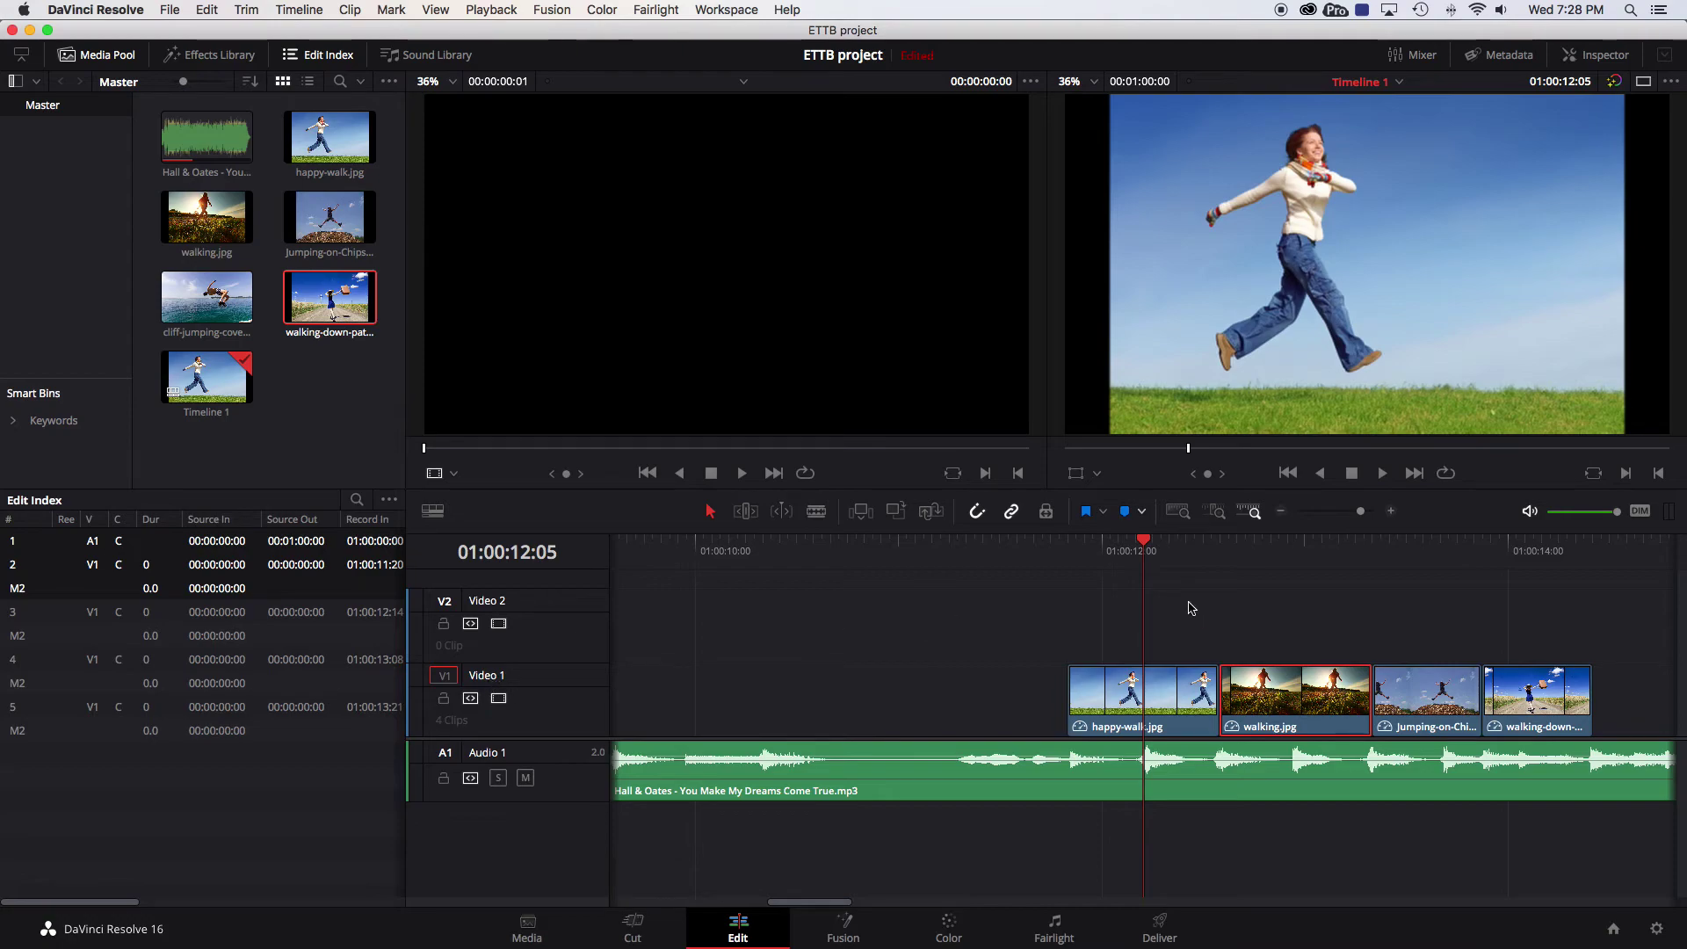
left_click_drag(1276, 694, 1208, 631)
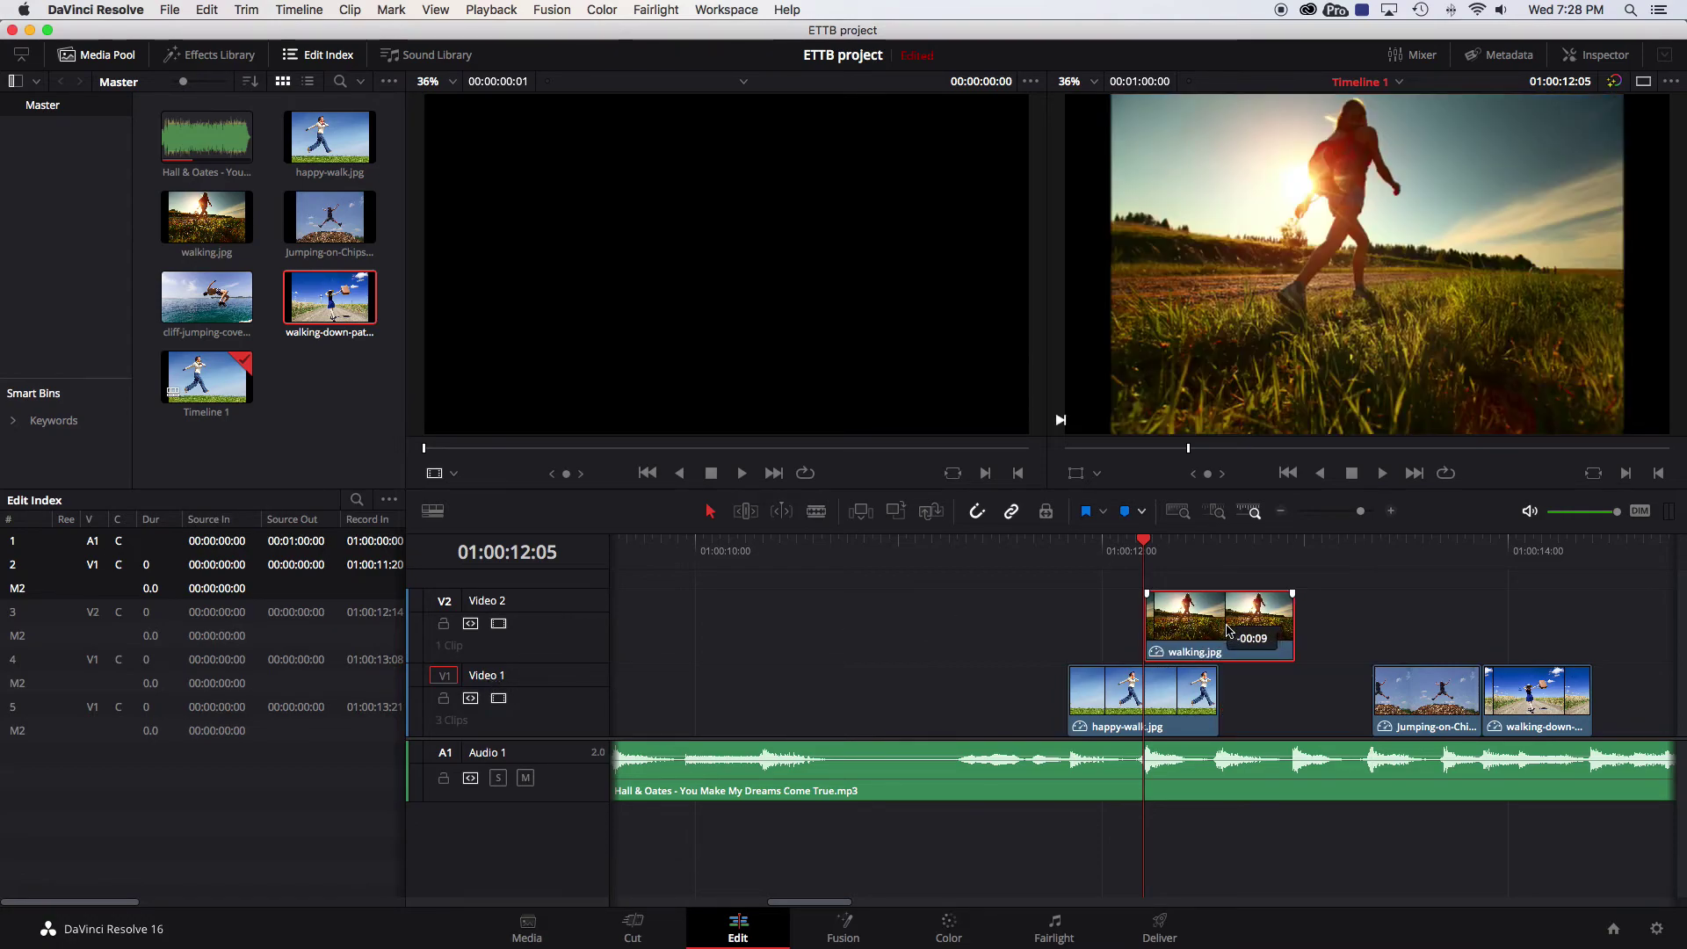
left_click_drag(1145, 539, 1186, 549)
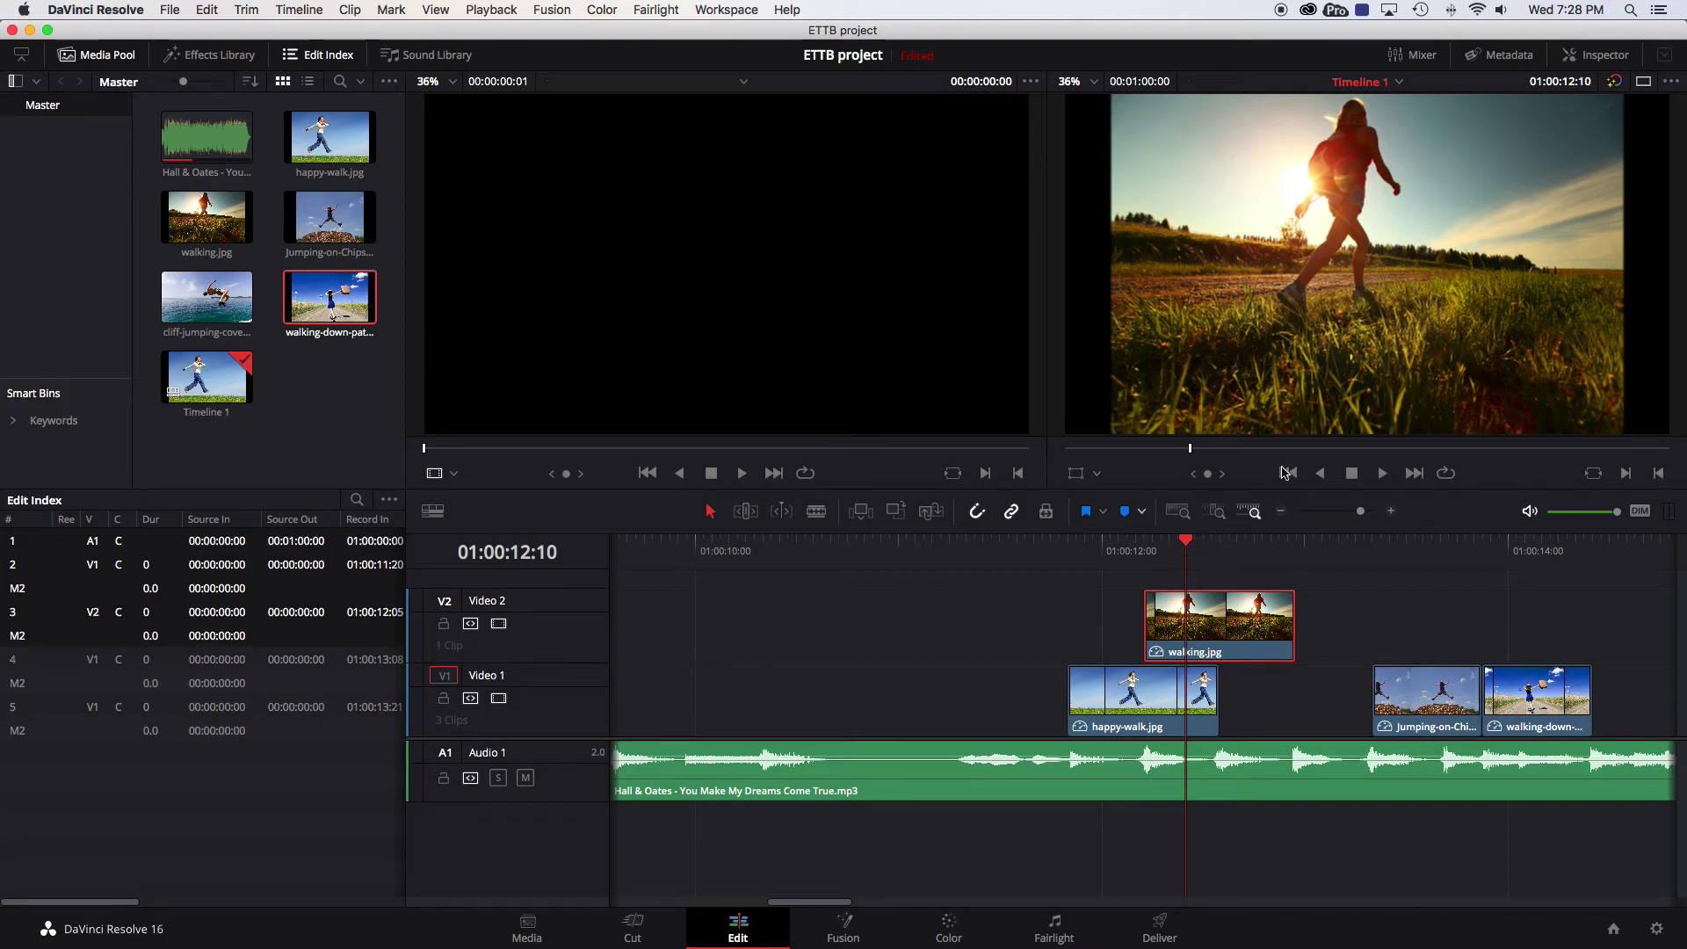
- Scale the walking.jpg clip on Video 2 to a zoom of 0.510 and set its X position to 129.000
left_click(1585, 62)
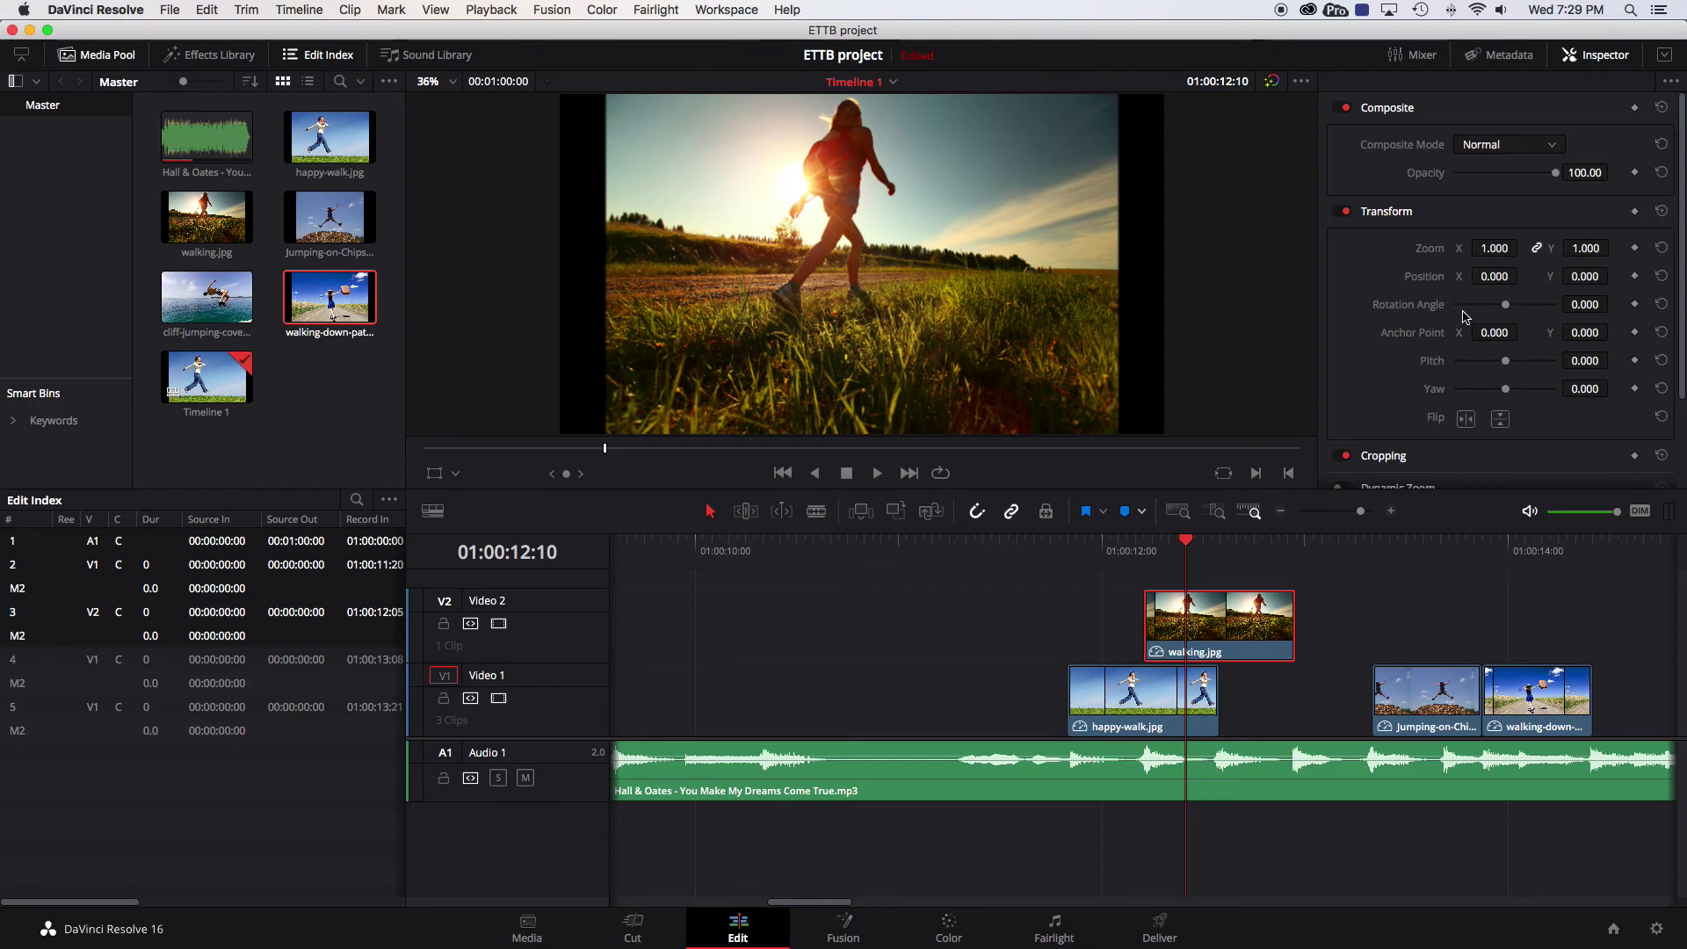
left_click_drag(1497, 248, 1461, 248)
left_click_drag(1499, 248, 1485, 248)
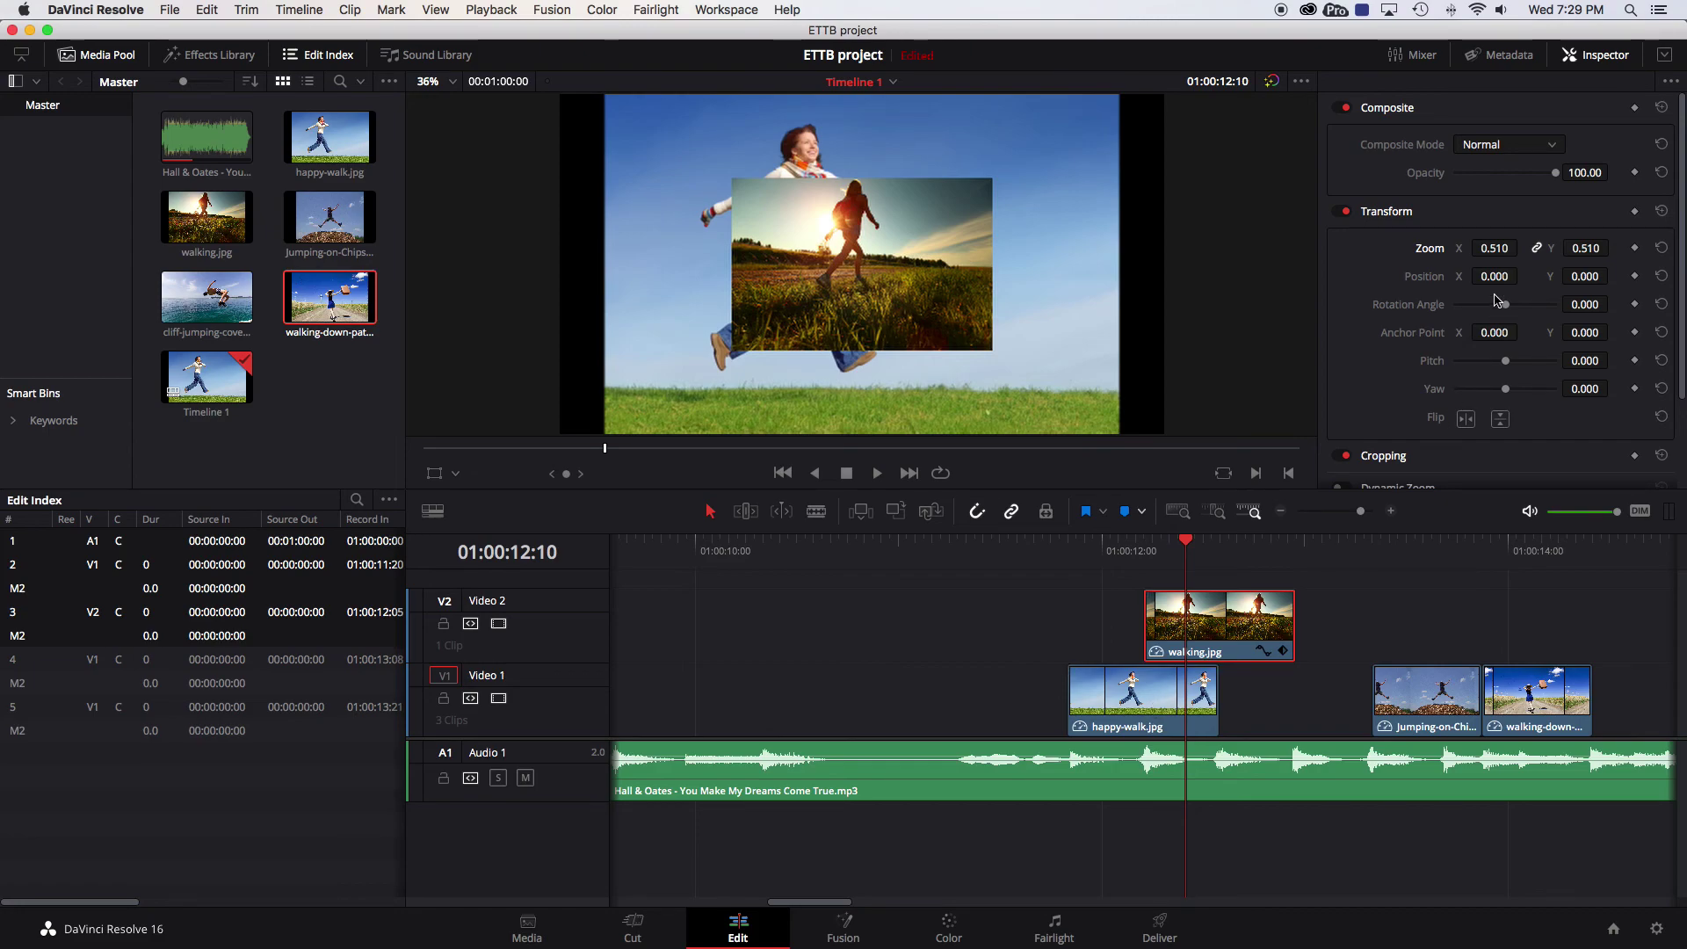
left_click_drag(1527, 276, 1595, 275)
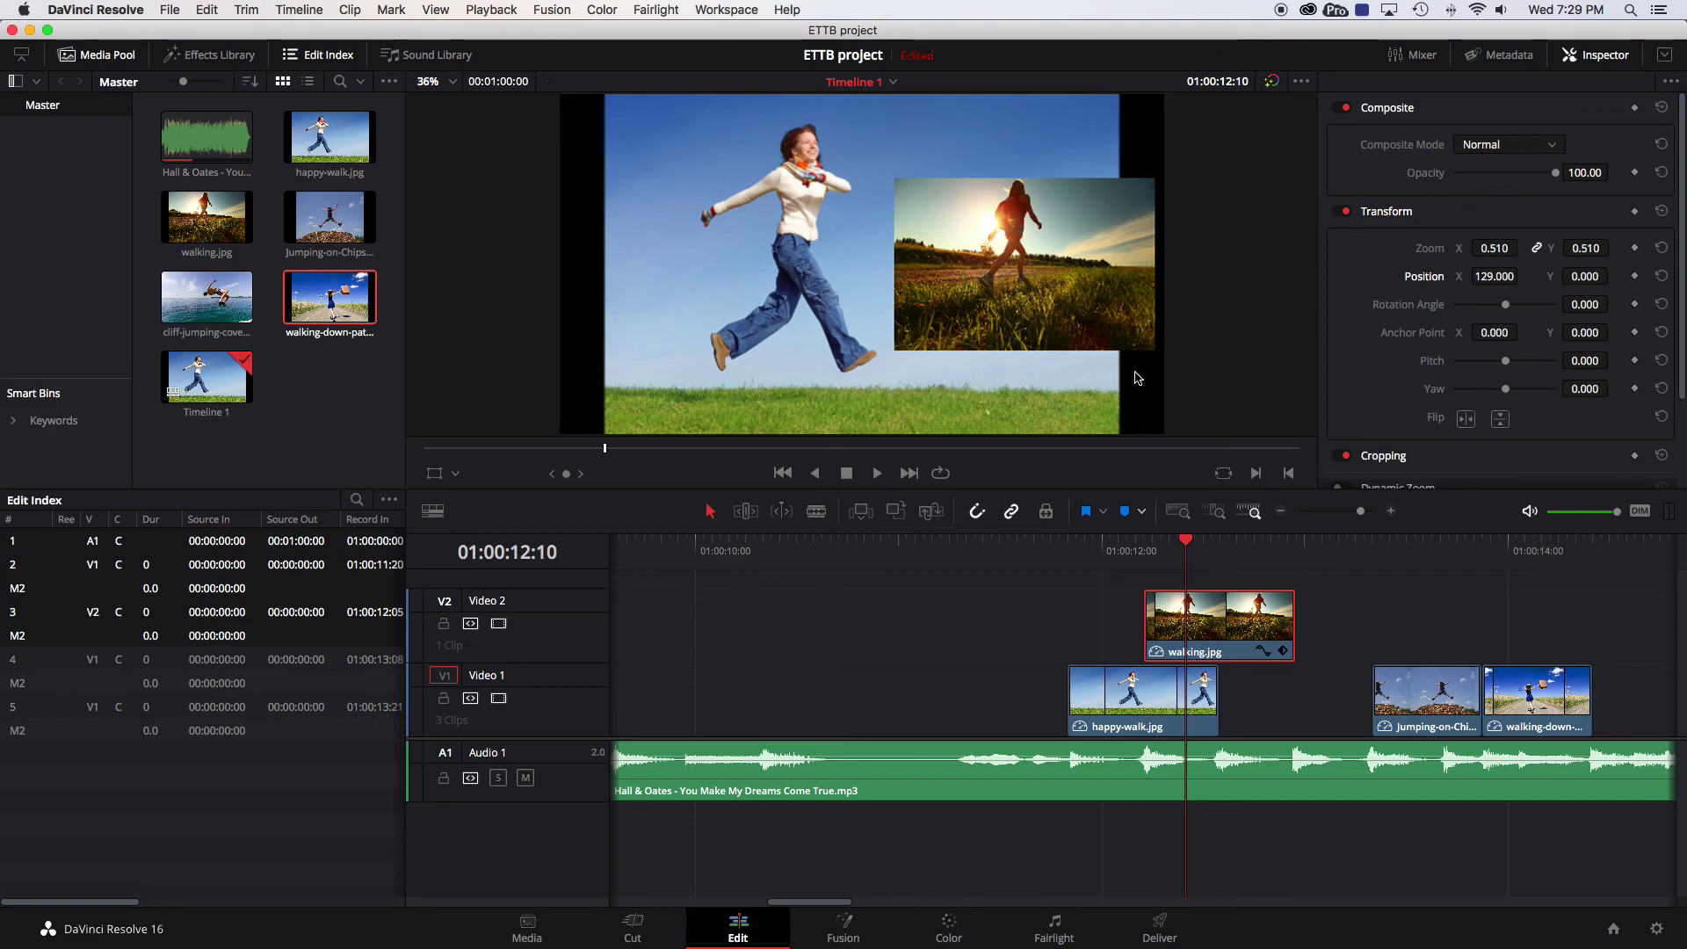
- Undo the position and zoom changes of walking.jpg and its move to Video 2
key("super+z")
key("super+z")
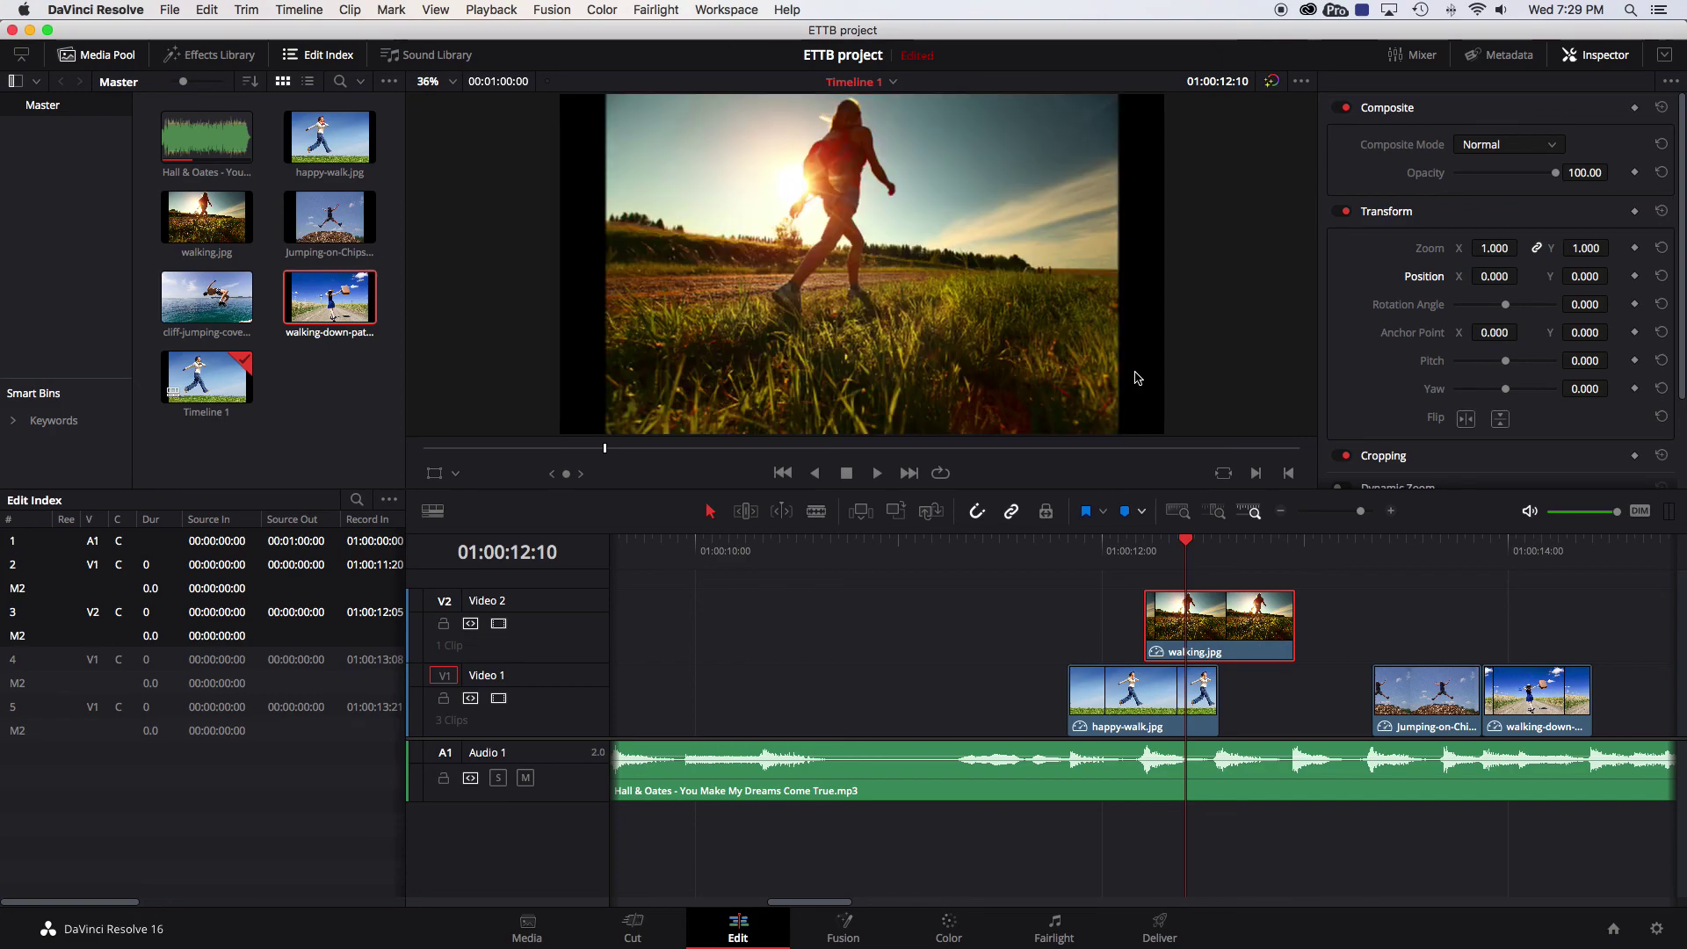
key("super+z")
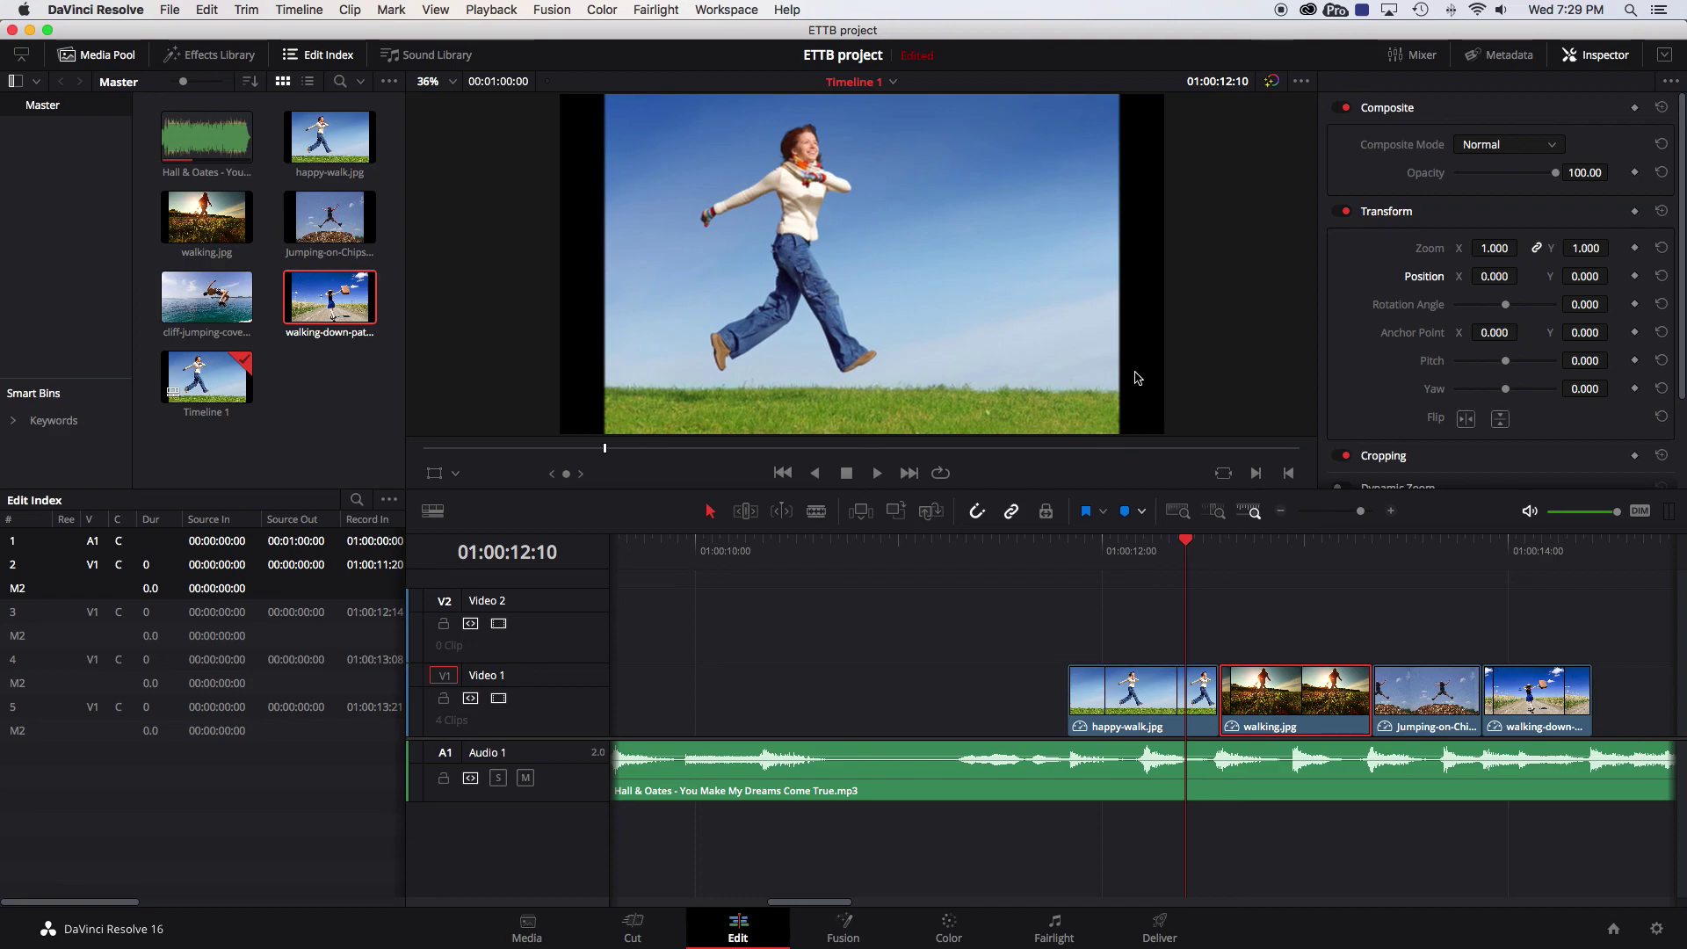